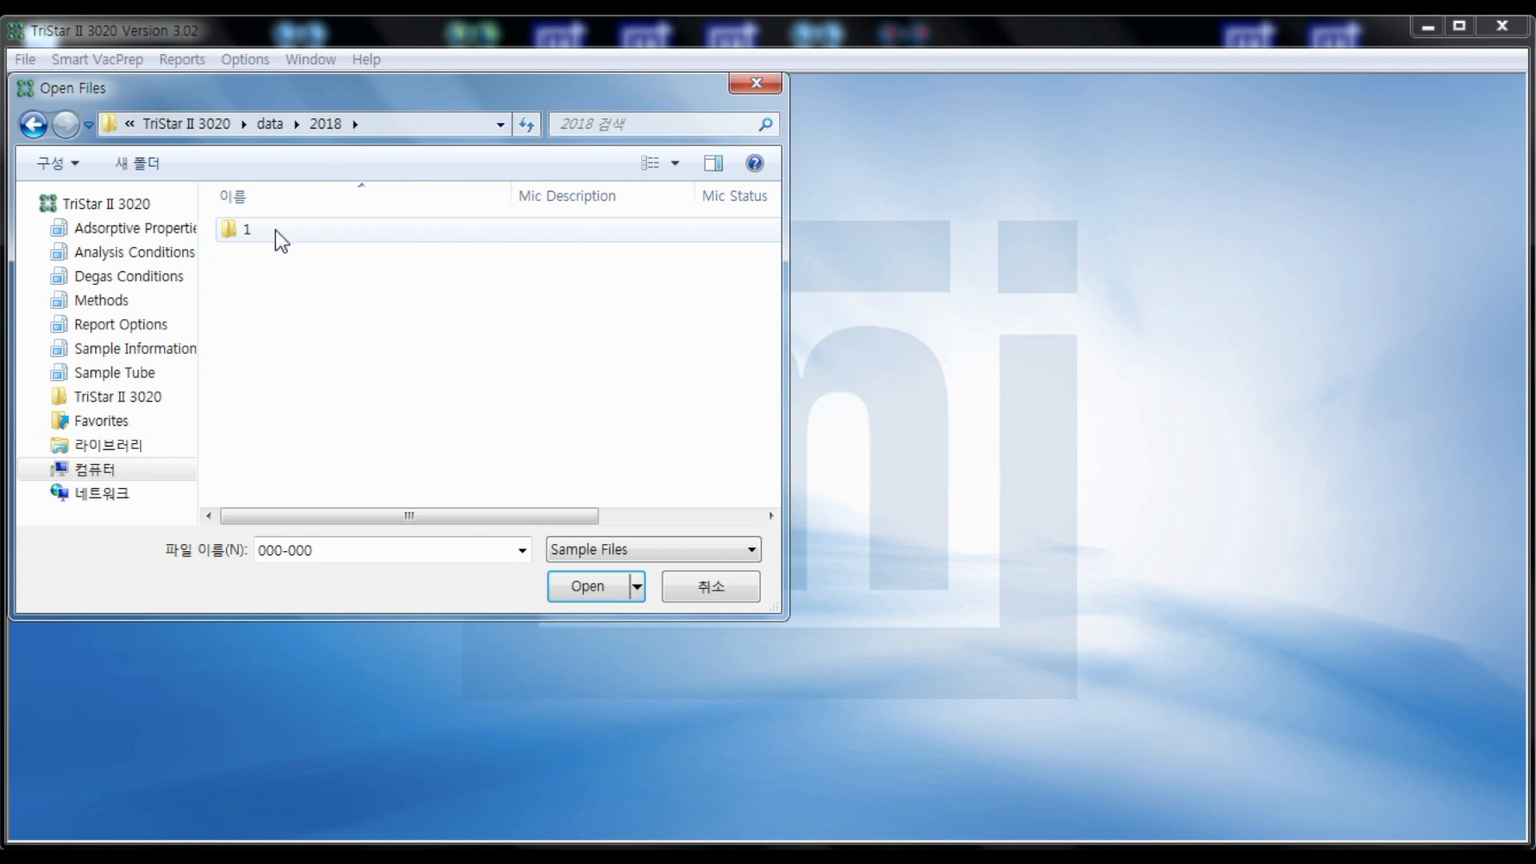
- Create a sample file named test-1 in the data\2018\1 folder and maximize its window
{"action": "double_click", "coordinate": [272, 231]}
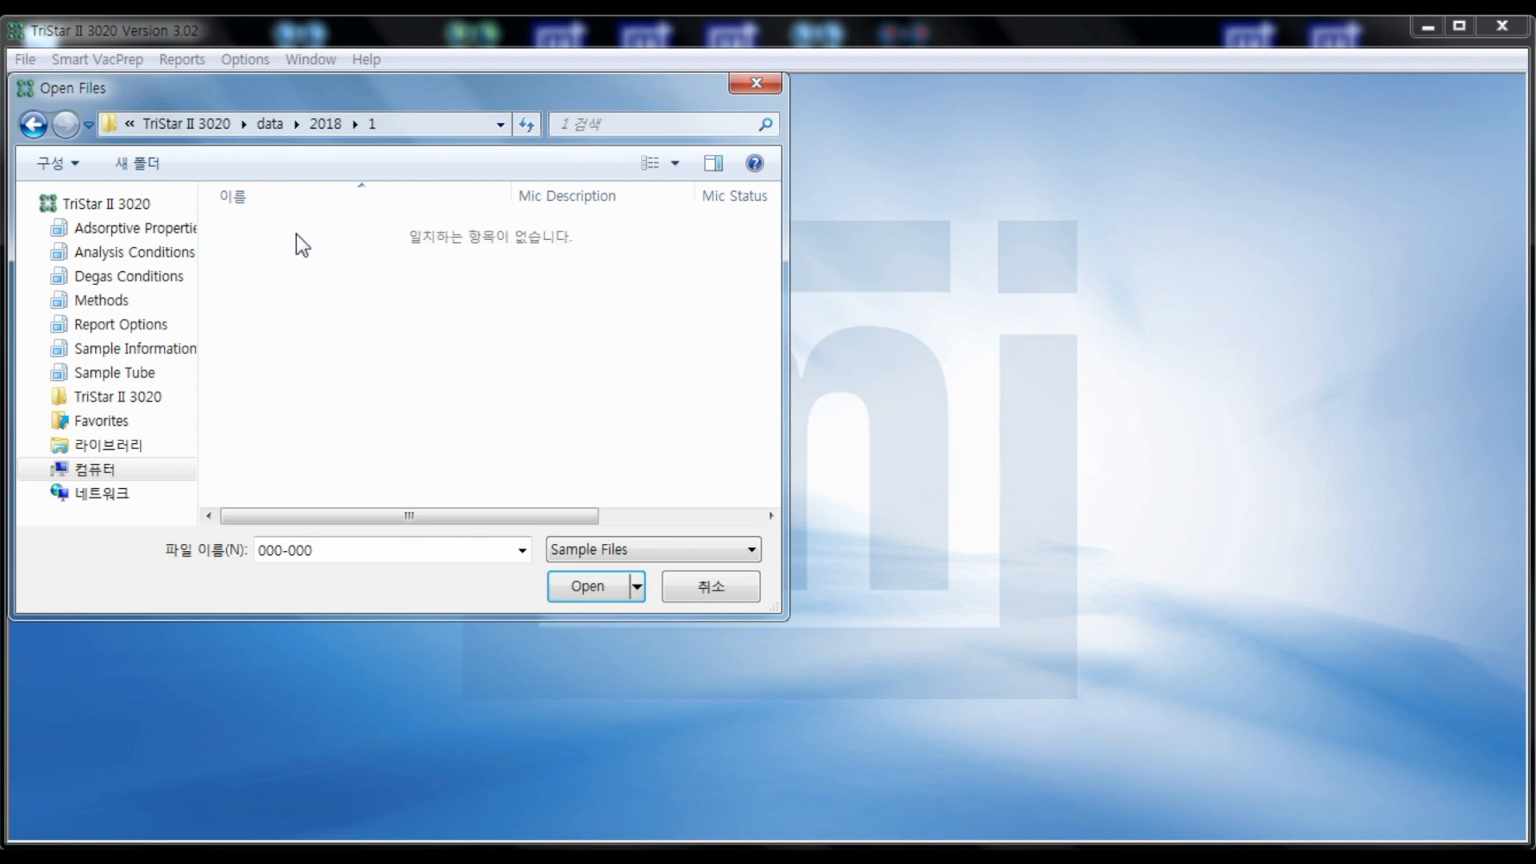
{"action": "left_click_drag", "start_coordinate": [419, 558], "coordinate": [210, 560]}
{"action": "type", "text": "te"}
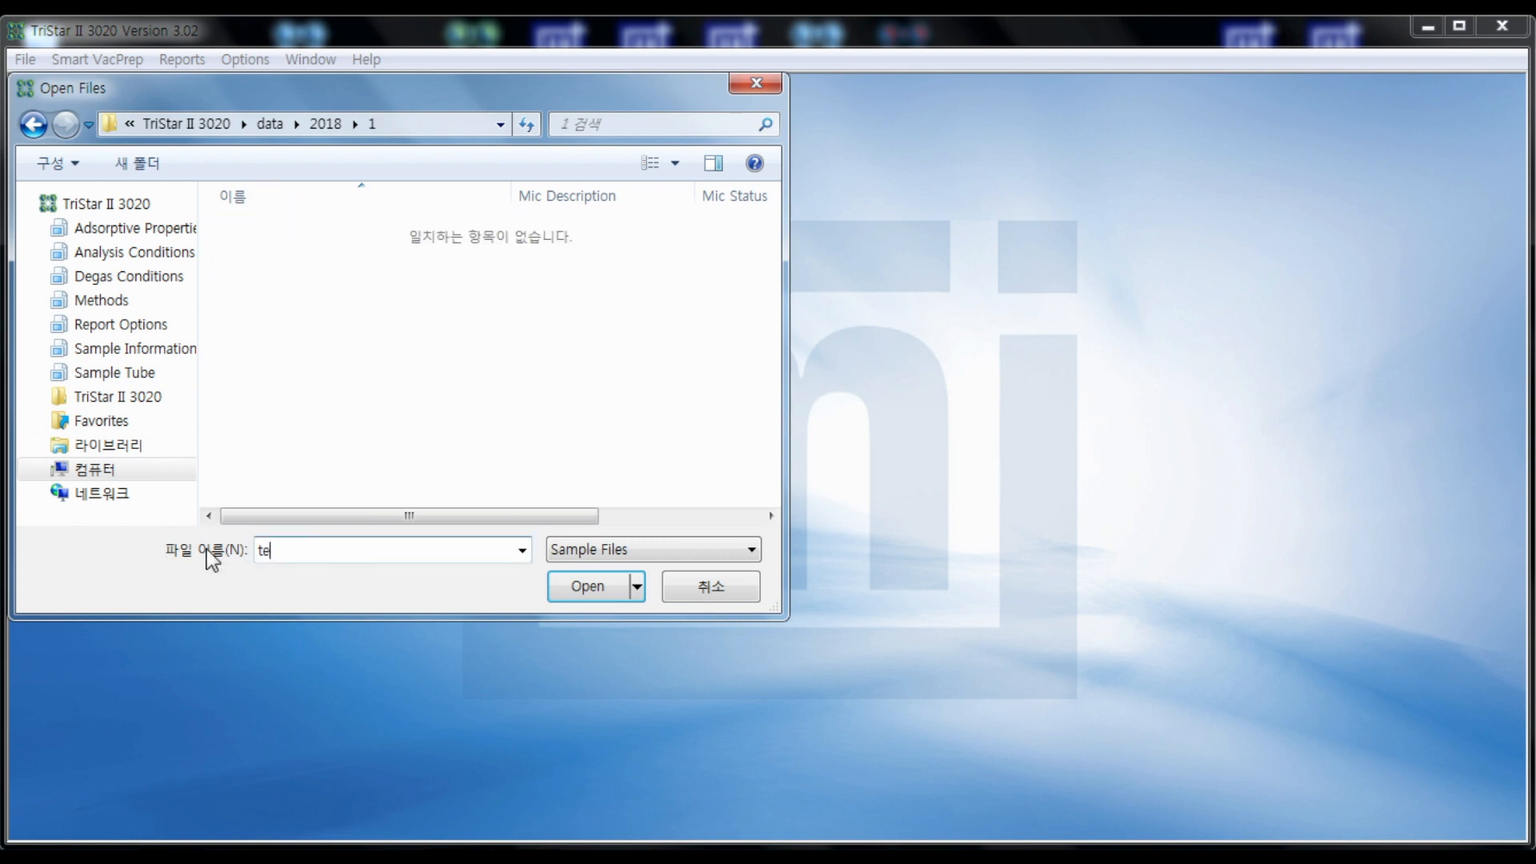
{"action": "type", "text": "st-1"}
{"action": "left_click", "coordinate": [592, 589]}
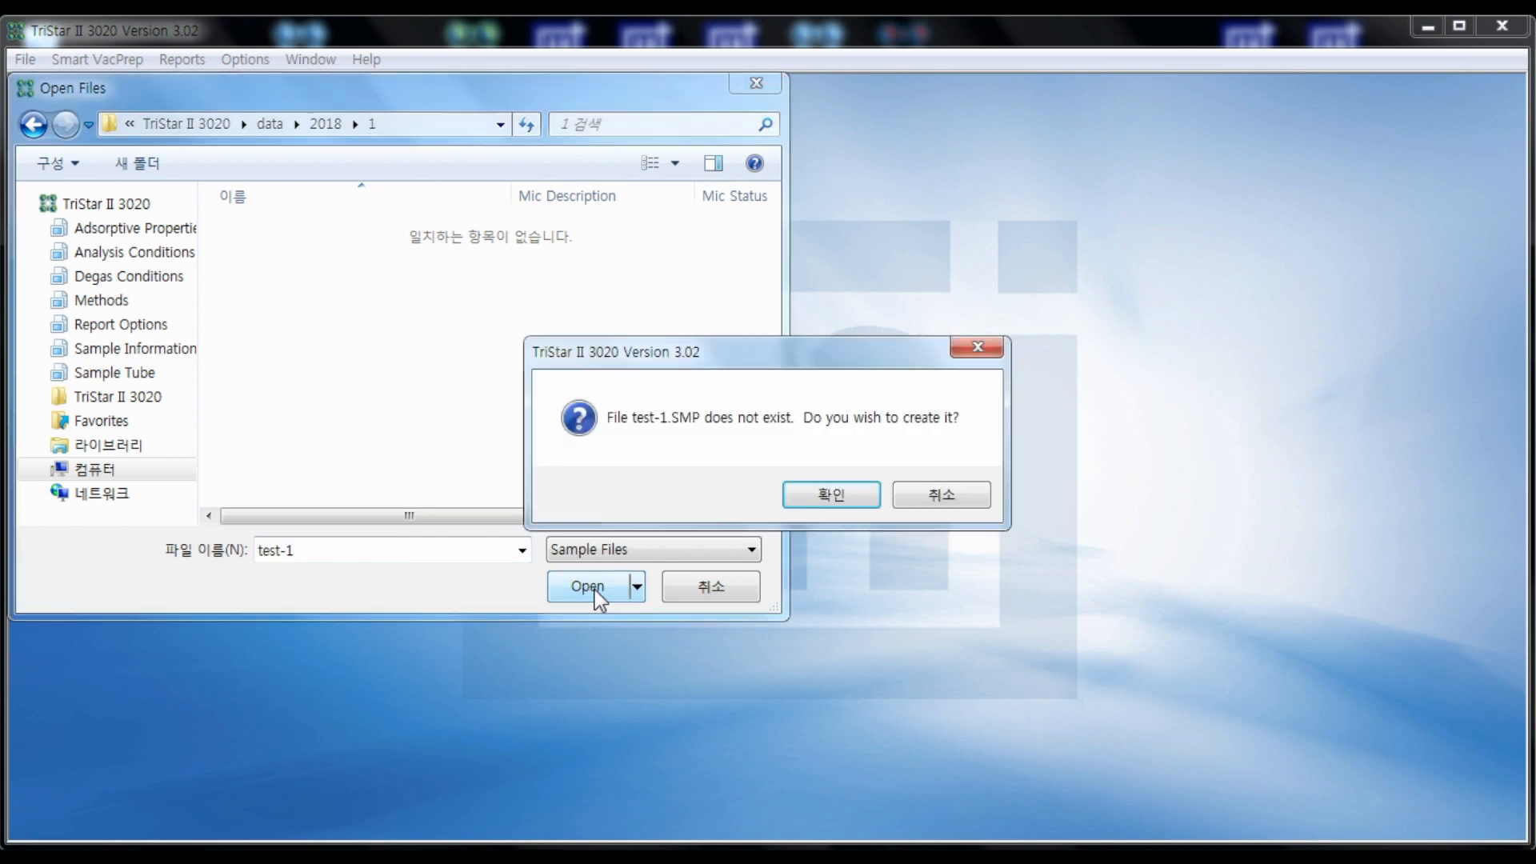
{"action": "left_click", "coordinate": [828, 495]}
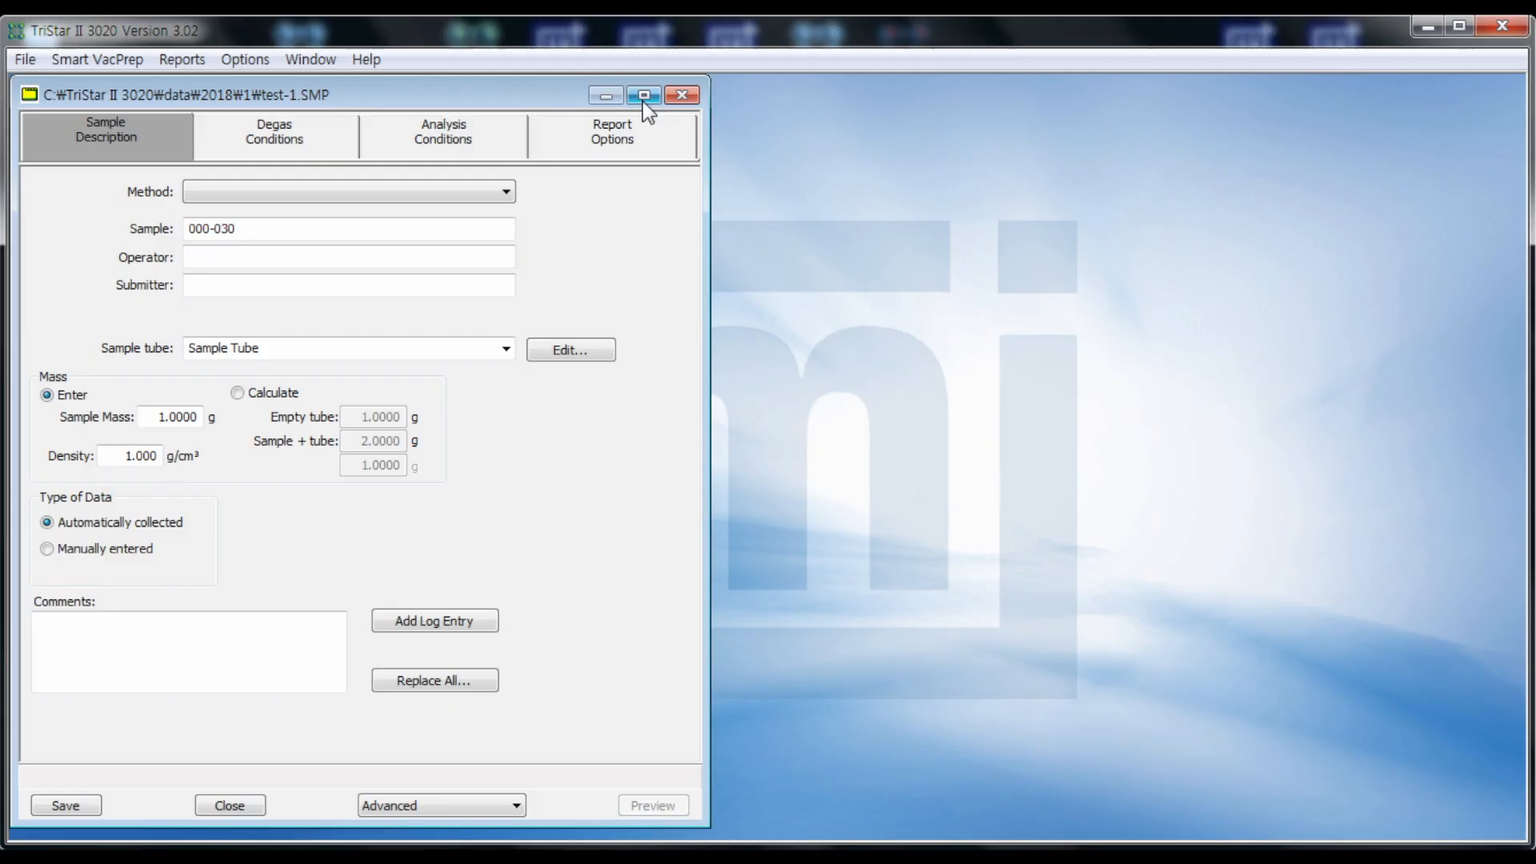
{"action": "left_click", "coordinate": [642, 100]}
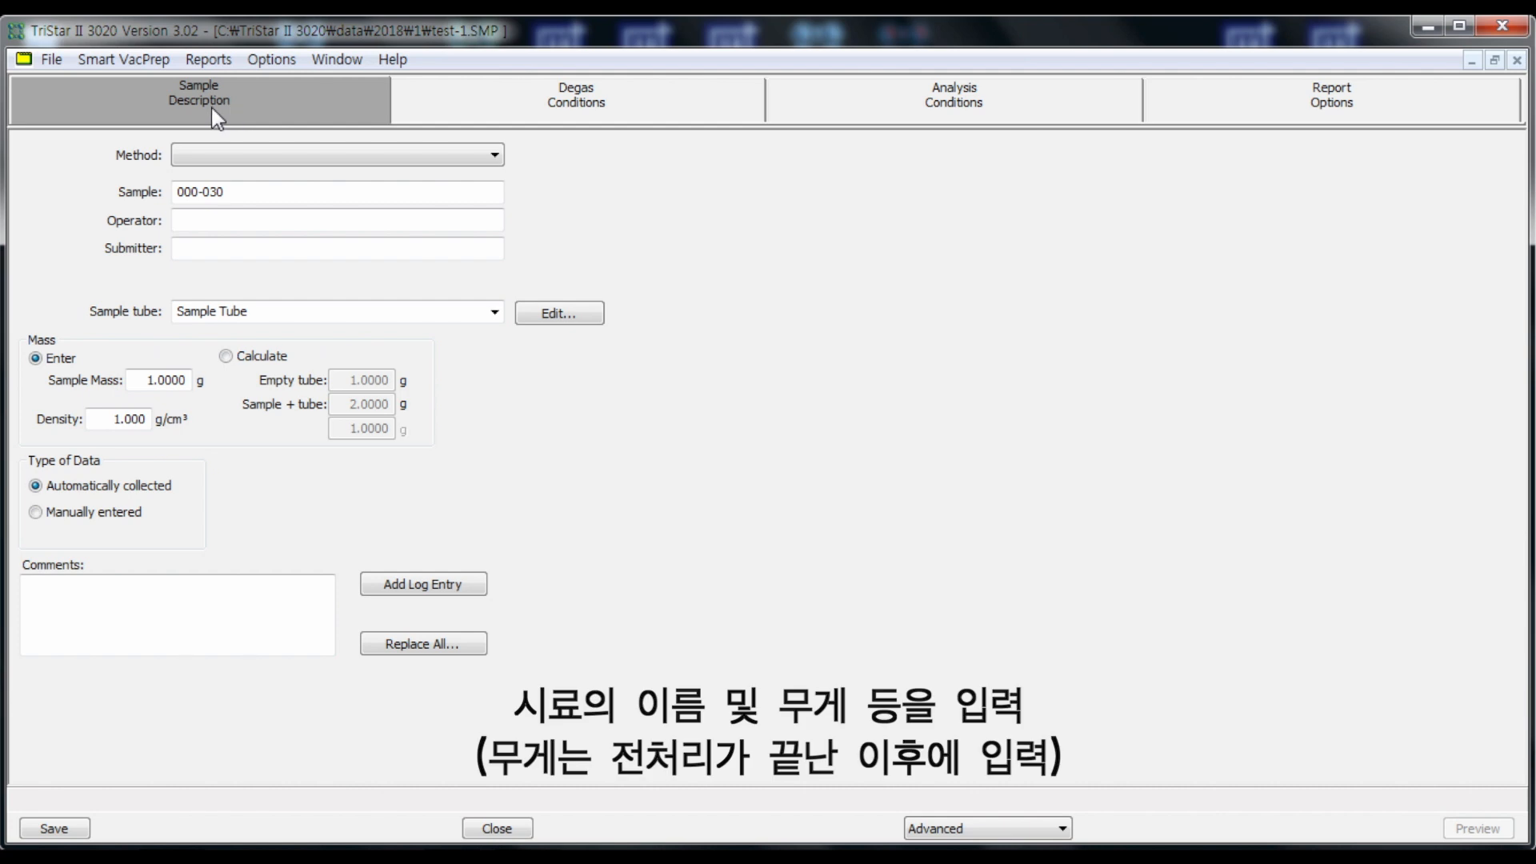
- Fill in the sample description with sample name test-1, the operator's name and eco nanotech as submitter
{"action": "left_click", "coordinate": [197, 215]}
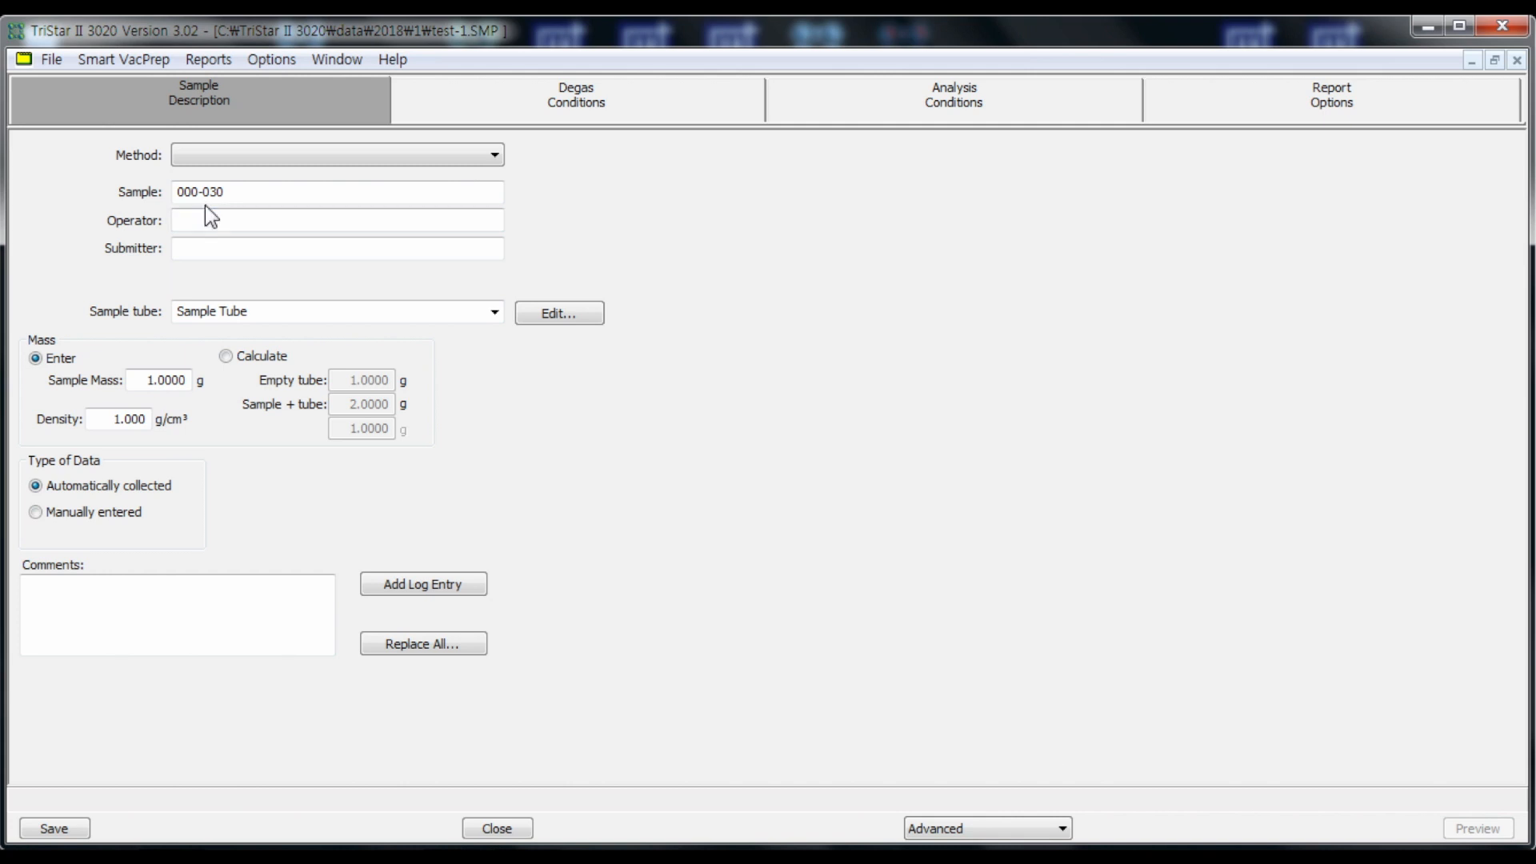
{"action": "left_click", "coordinate": [207, 196]}
{"action": "double_click", "coordinate": [200, 193]}
{"action": "type", "text": "test-1"}
{"action": "left_click", "coordinate": [252, 225]}
{"action": "type", "text": "sky"}
{"action": "key", "text": "Tab"}
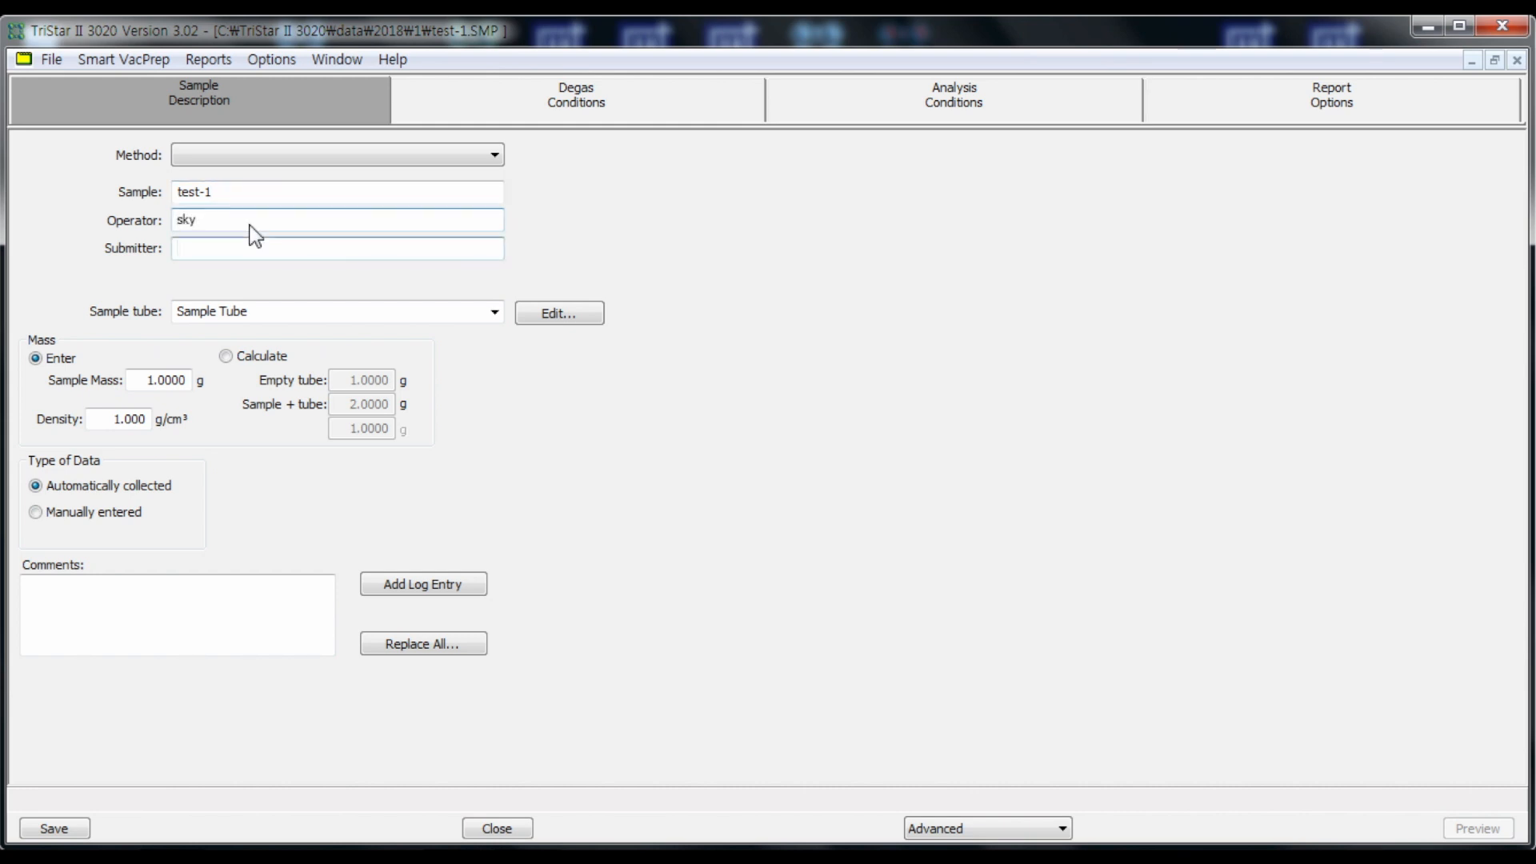
{"action": "type", "text": "eco nanotech"}
- Enable the isothermal jacket in the sample tube properties and accept the change
{"action": "left_click", "coordinate": [560, 314]}
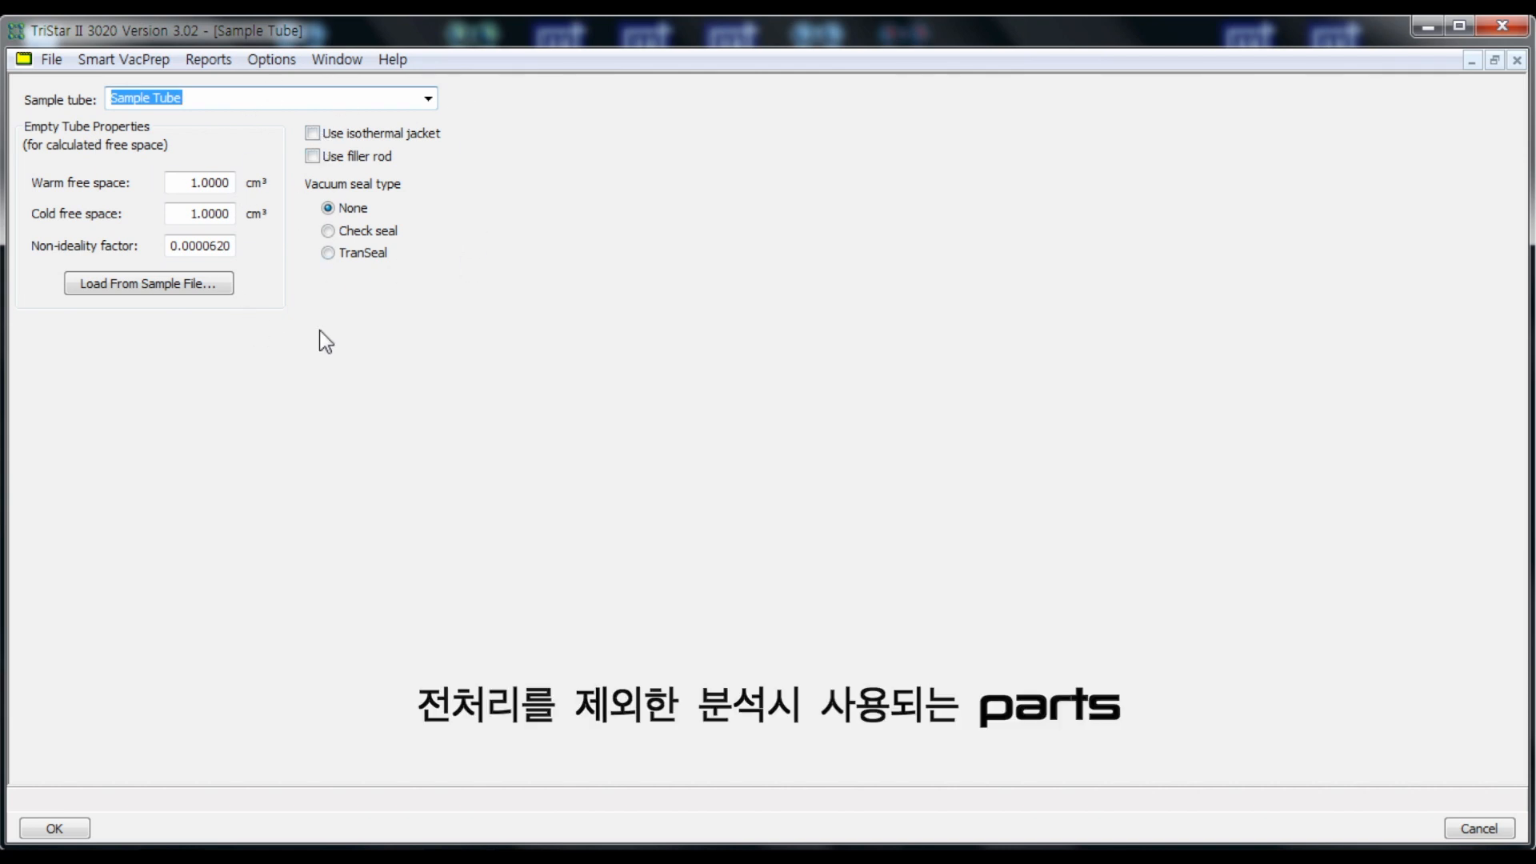
{"action": "left_click", "coordinate": [312, 134]}
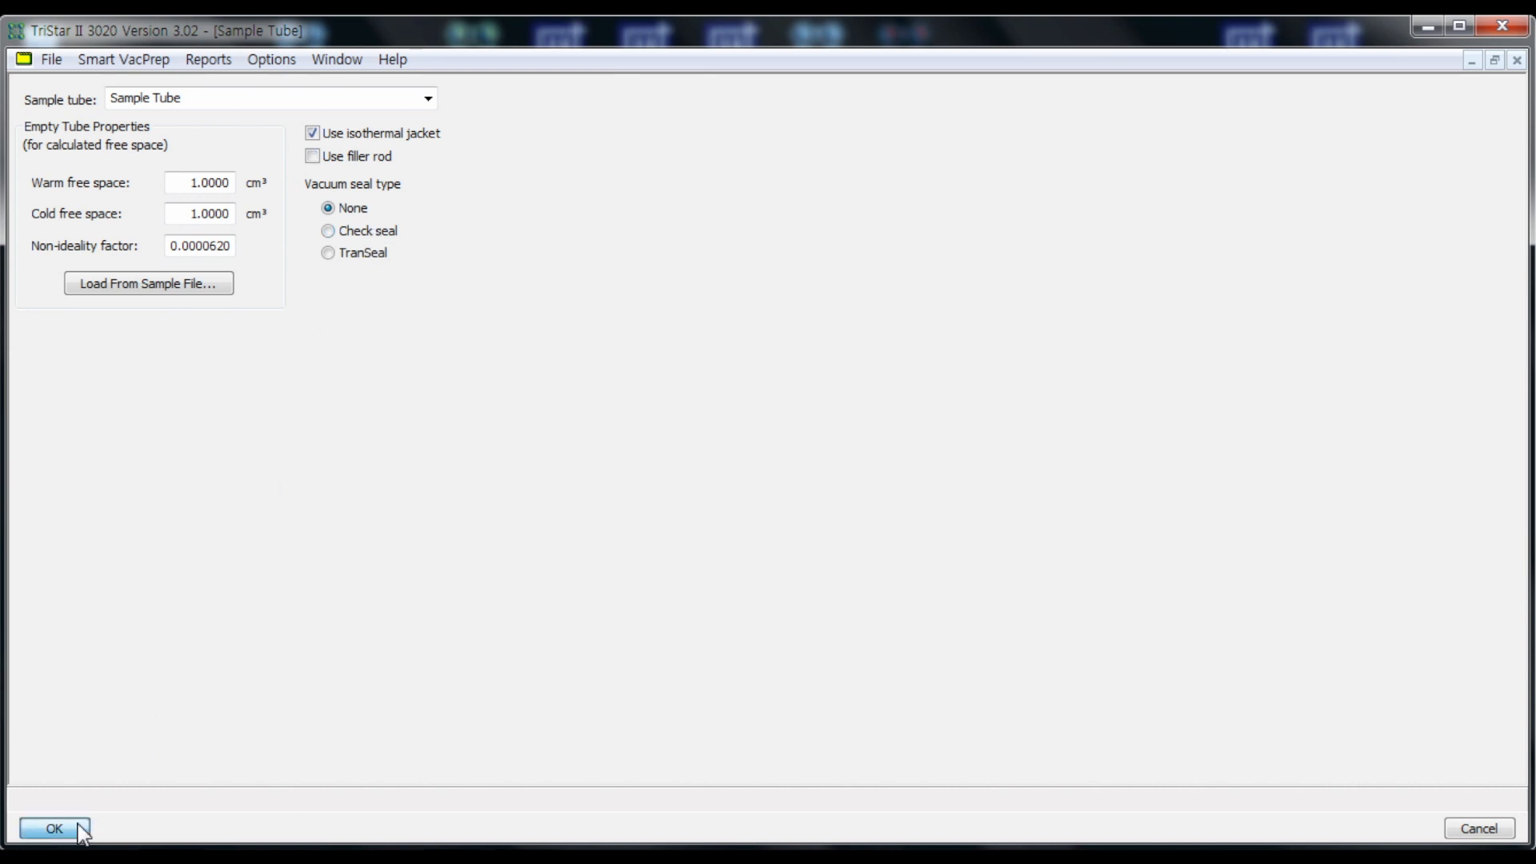
{"action": "left_click", "coordinate": [80, 828]}
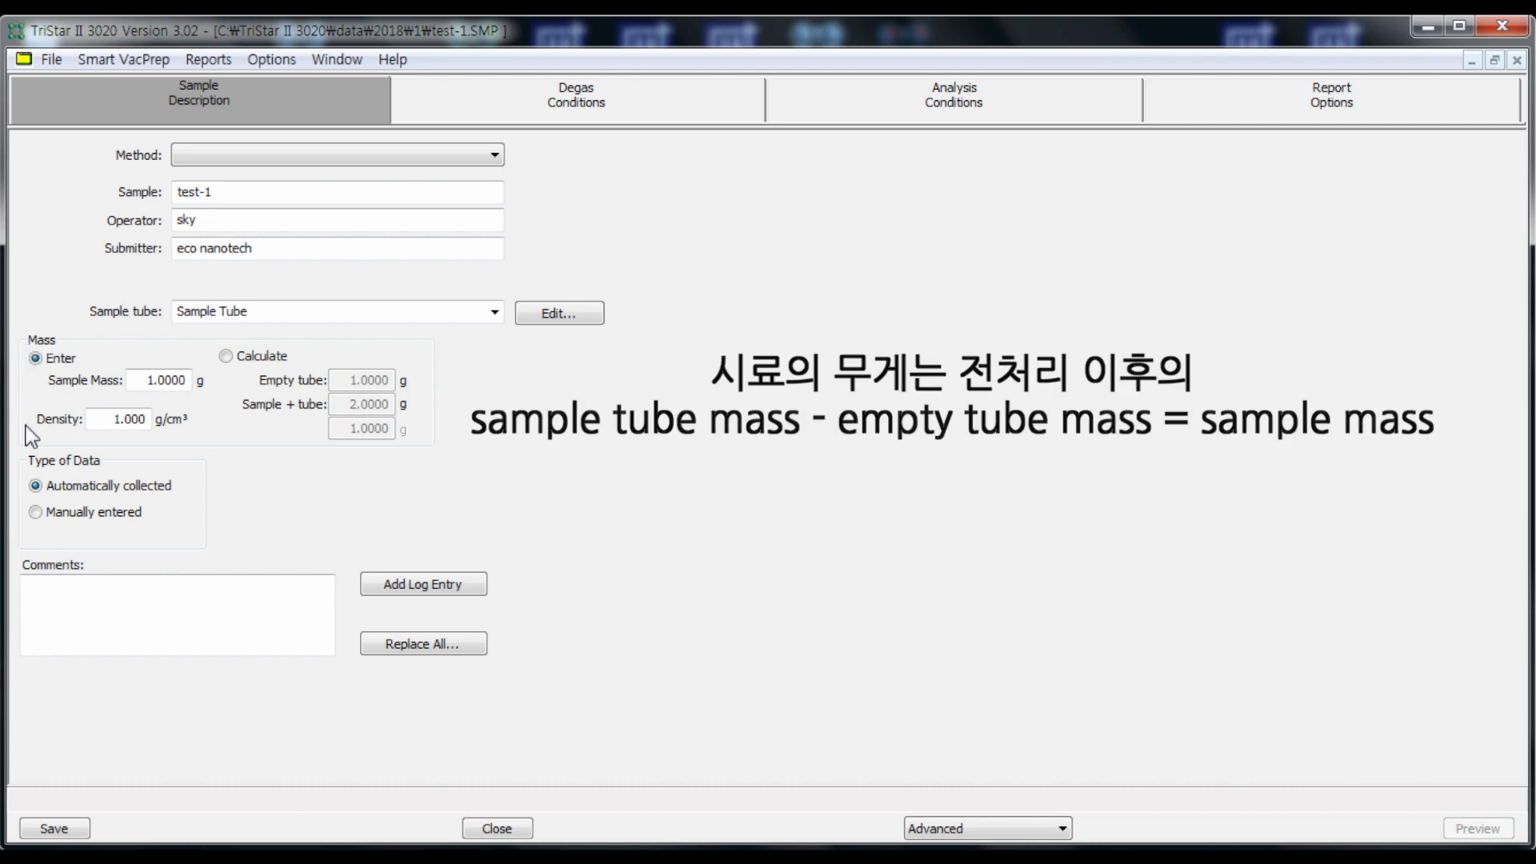
- Examine the sample mass field and the target temperature and evacuation time in the degas conditions
{"action": "double_click", "coordinate": [147, 382]}
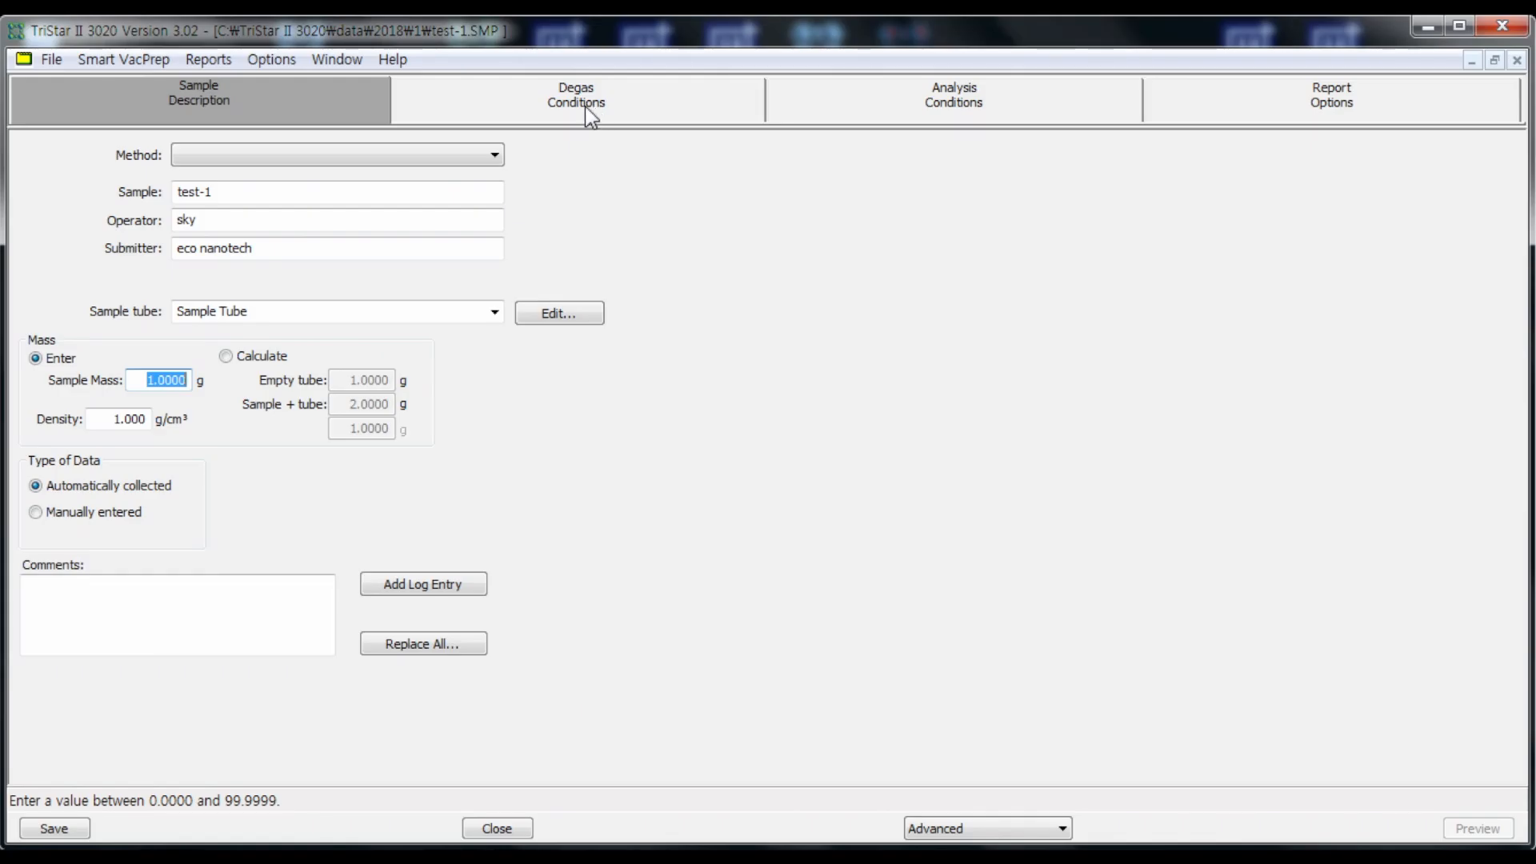
{"action": "left_click", "coordinate": [584, 107]}
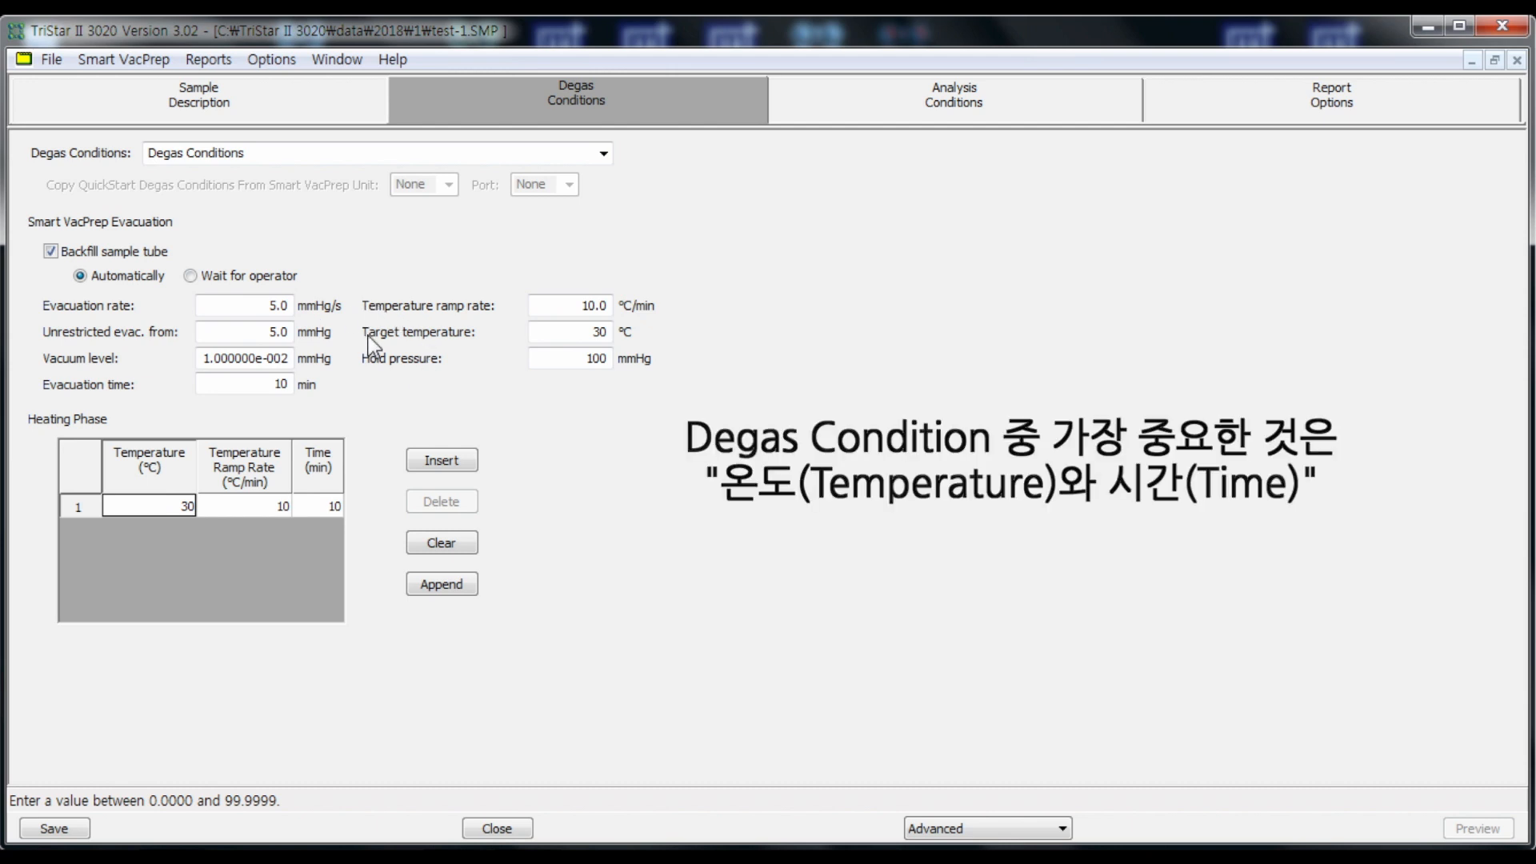
{"action": "left_click", "coordinate": [579, 336]}
{"action": "left_click", "coordinate": [228, 384]}
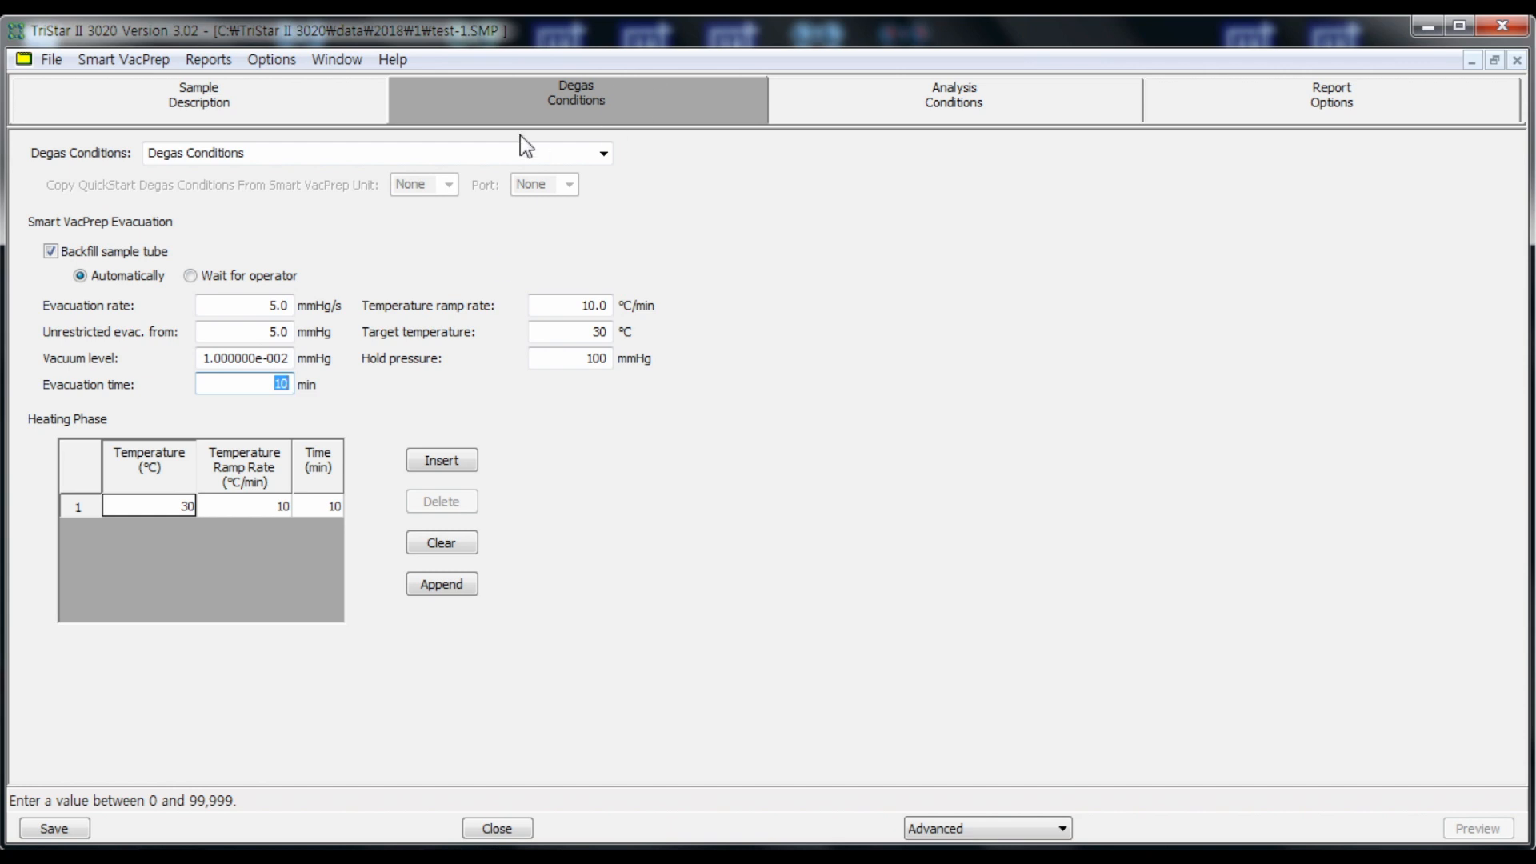
- Turn off Show Degas Conditions in the option presentation settings
{"action": "left_click", "coordinate": [271, 59]}
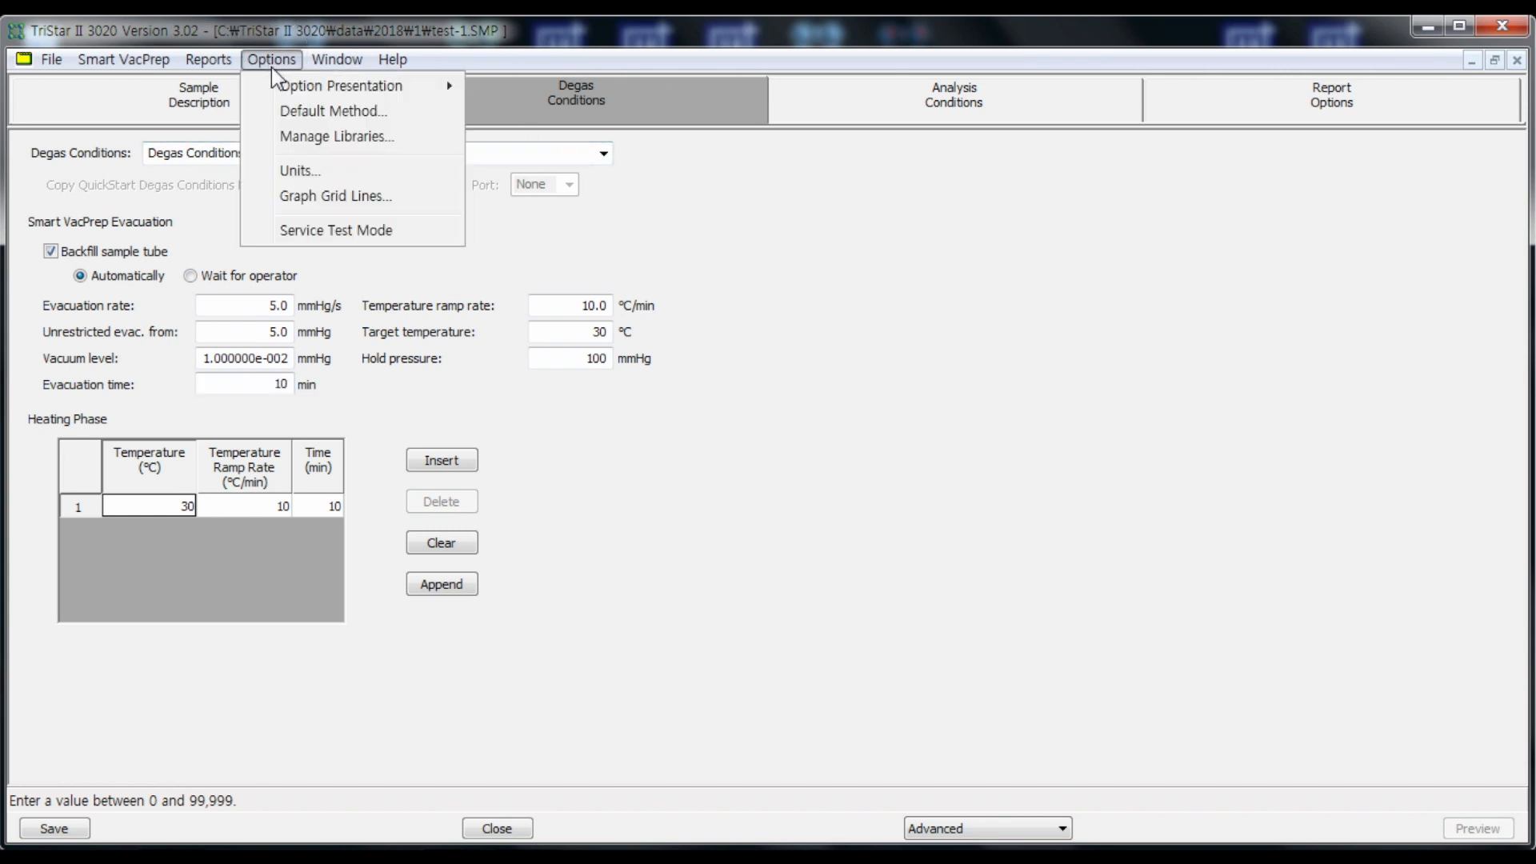
{"action": "mouse_move", "coordinate": [307, 93]}
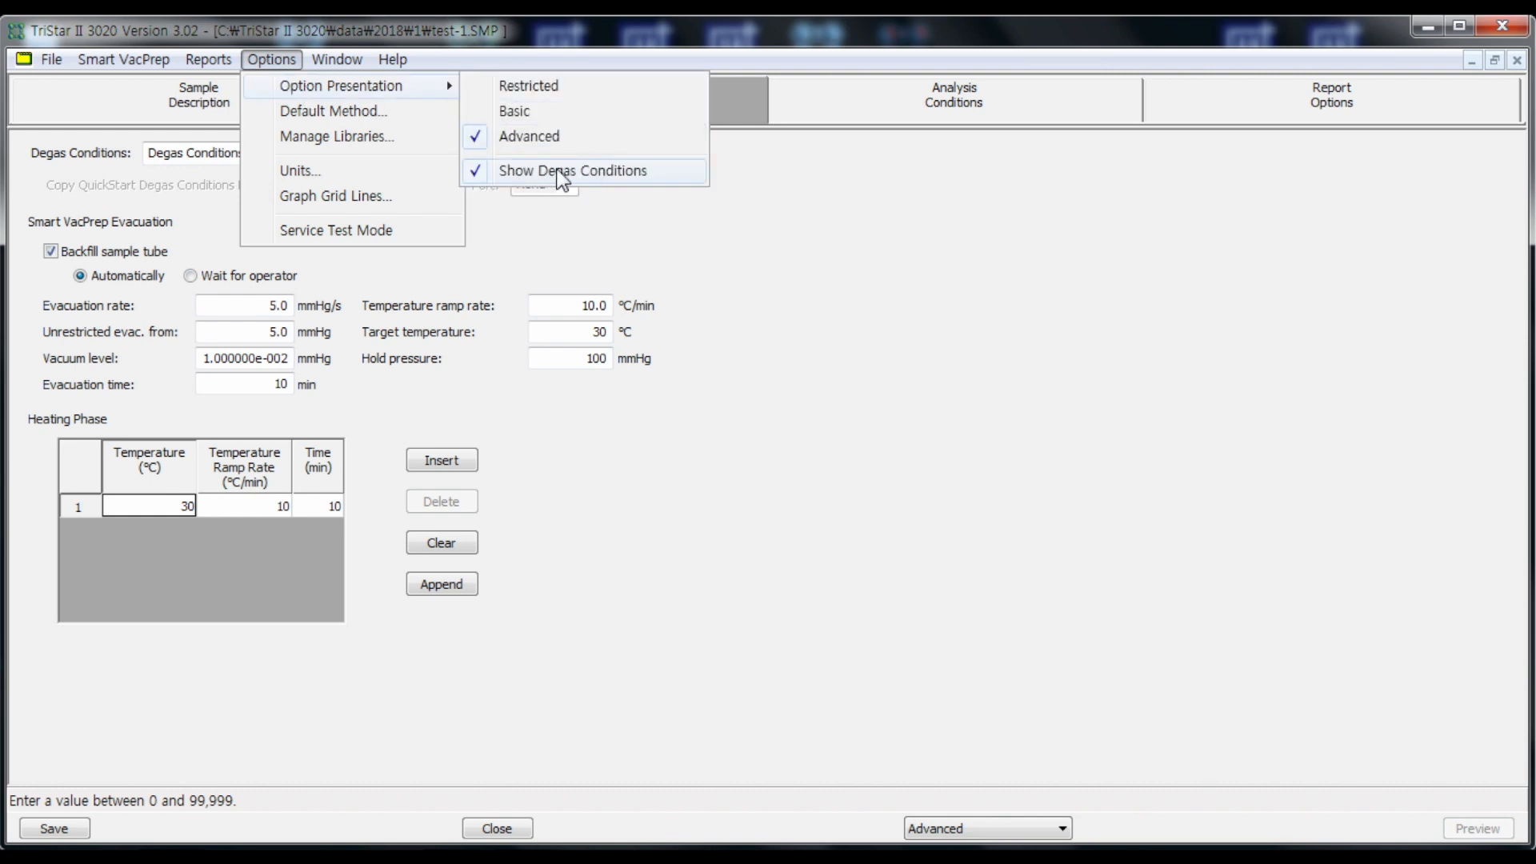
{"action": "left_click", "coordinate": [527, 170]}
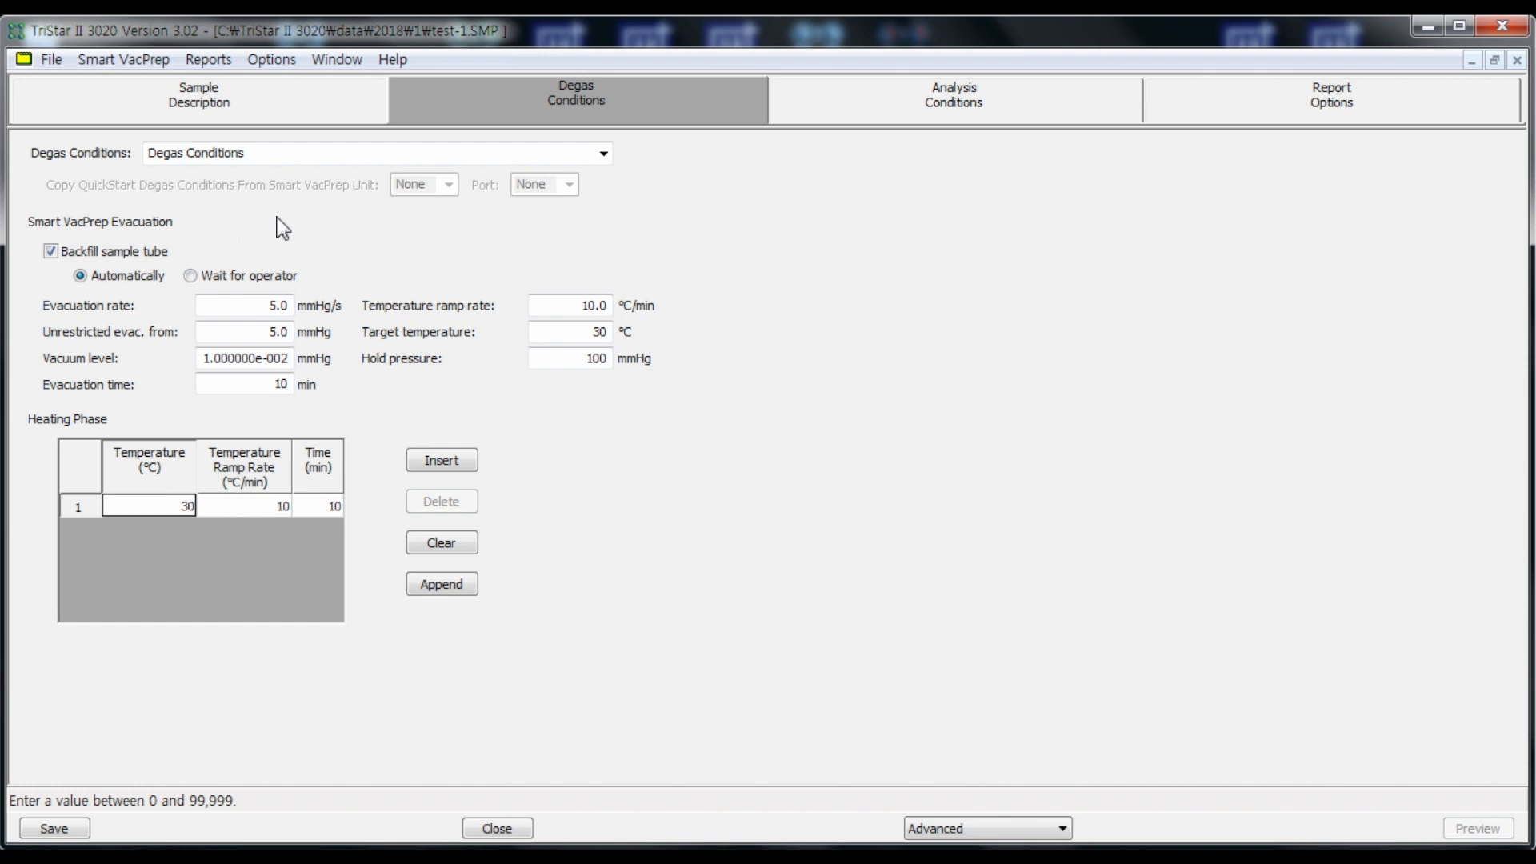
- Create a second sample file named test-2 in the same folder and return to the maximized test-1 file
{"action": "left_click", "coordinate": [53, 59]}
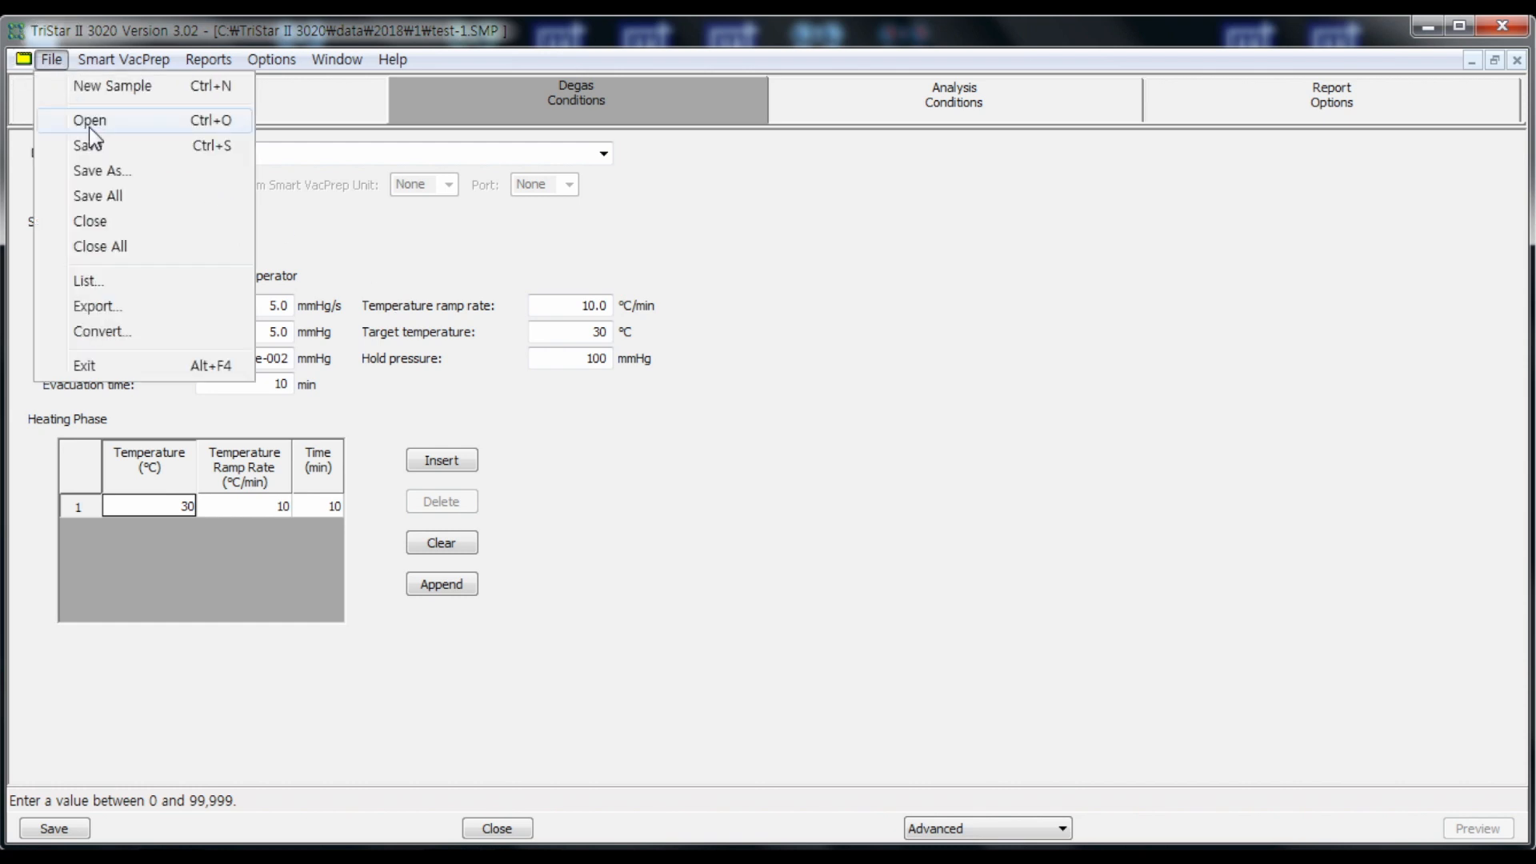
{"action": "left_click", "coordinate": [88, 124]}
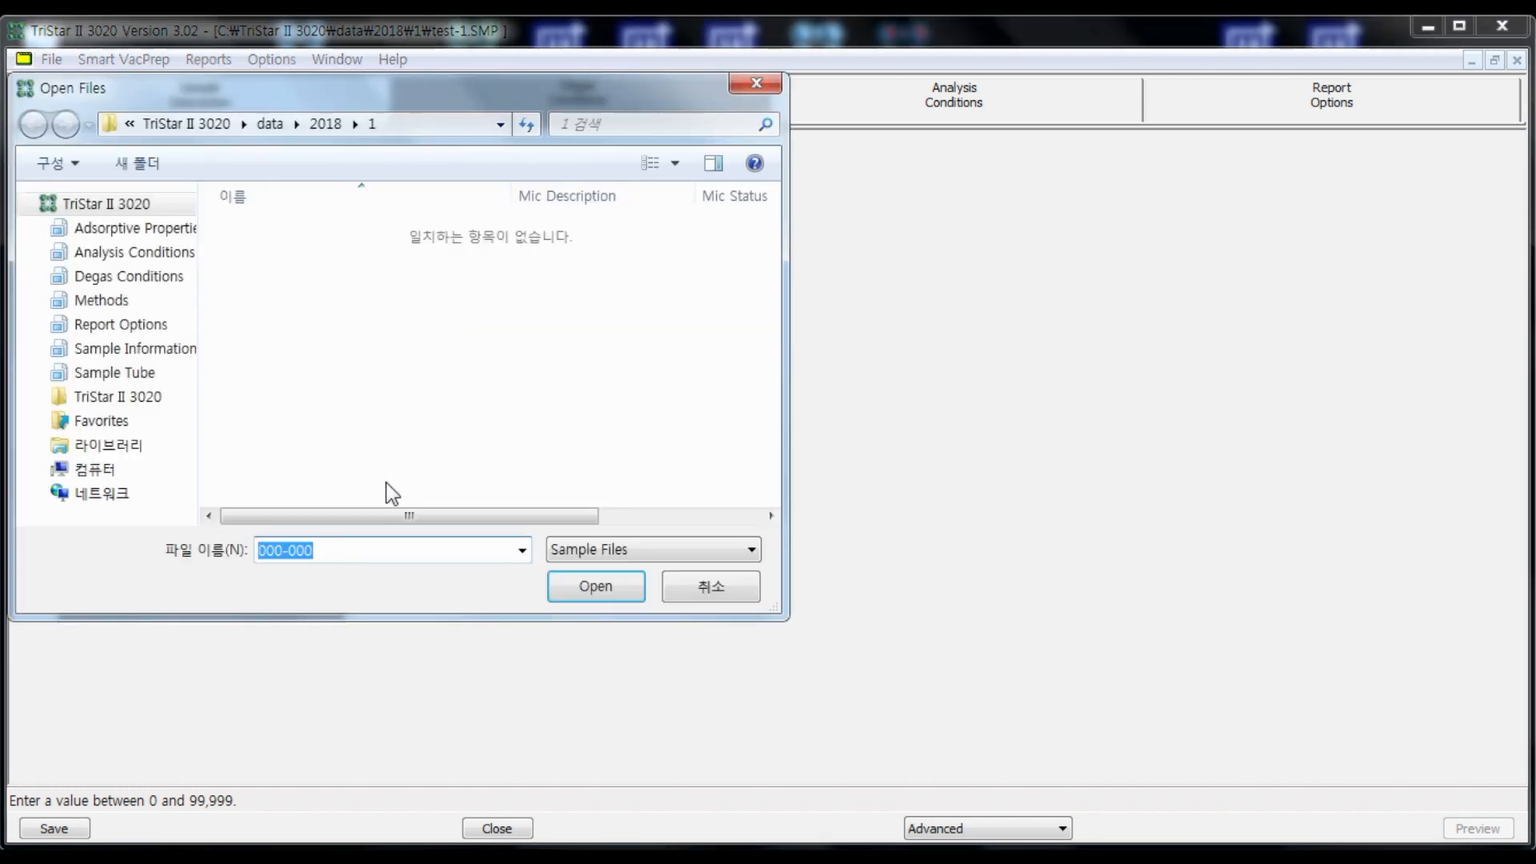
{"action": "type", "text": "test-2"}
{"action": "key", "text": "Return"}
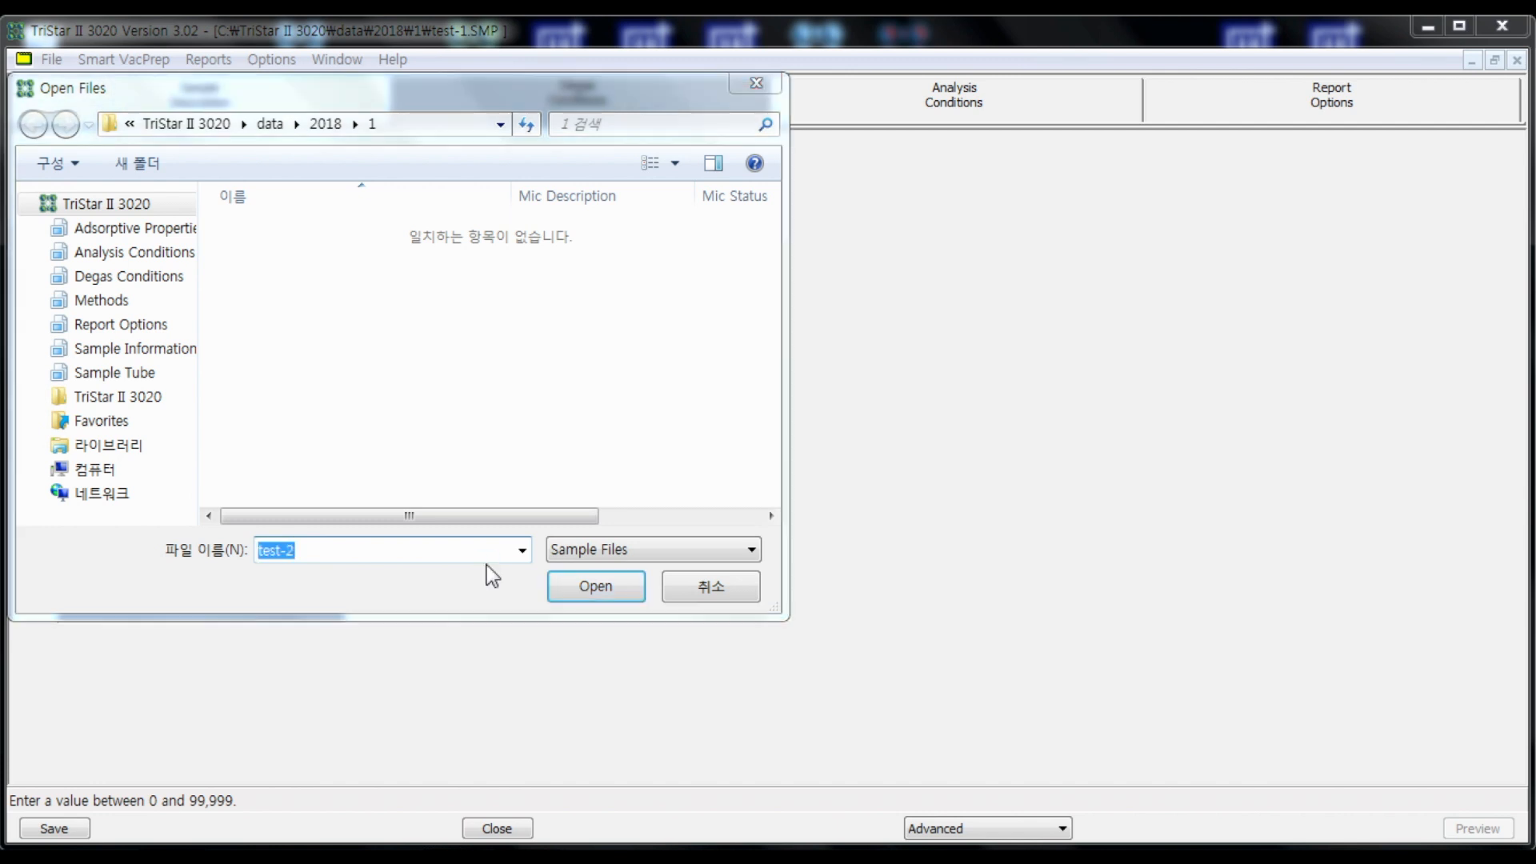
{"action": "left_click", "coordinate": [862, 490]}
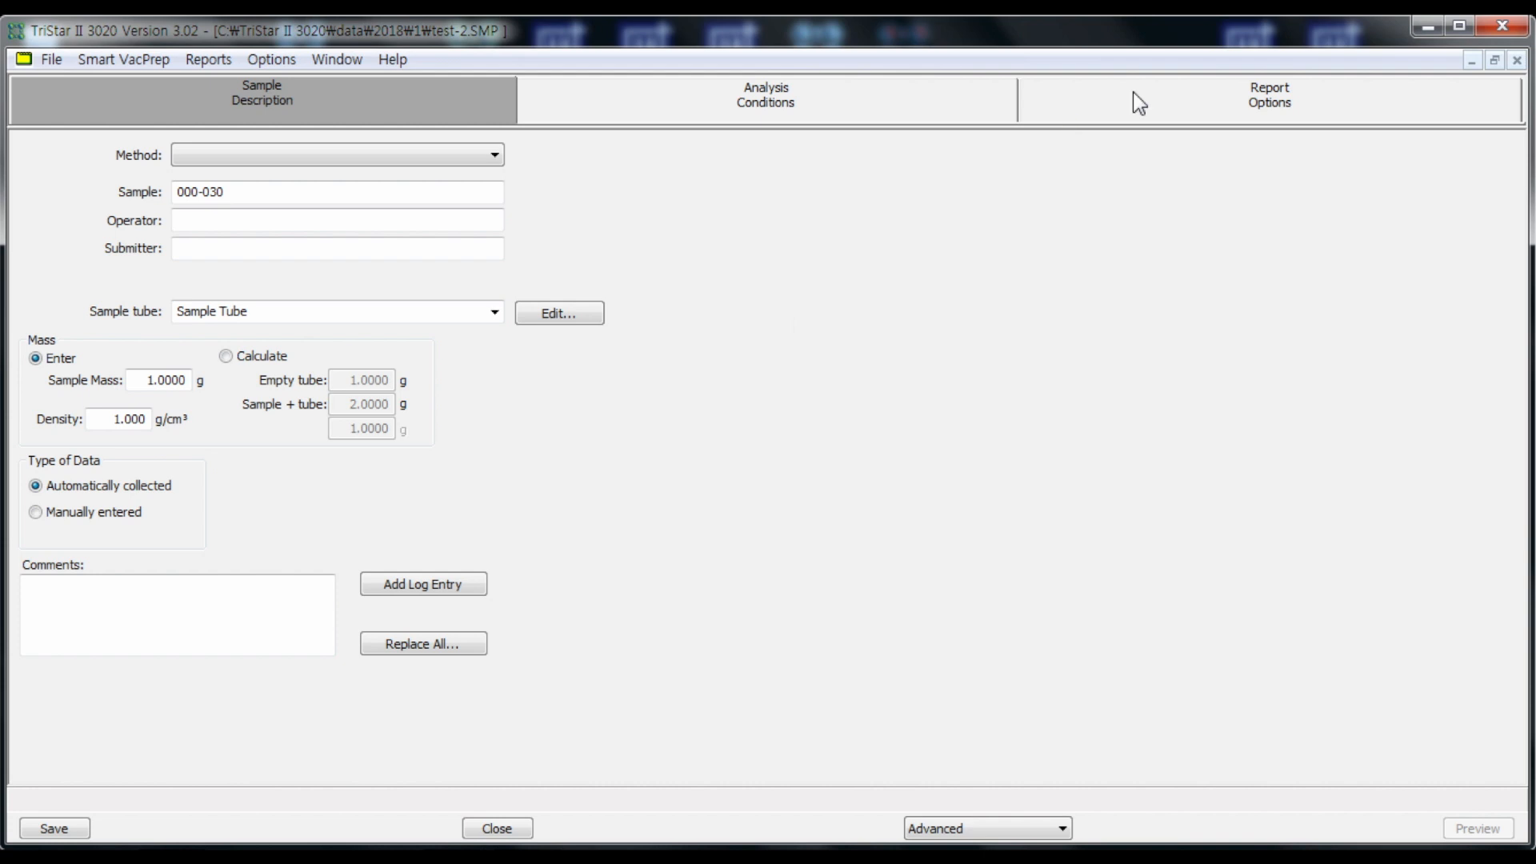
{"action": "left_click", "coordinate": [1495, 60]}
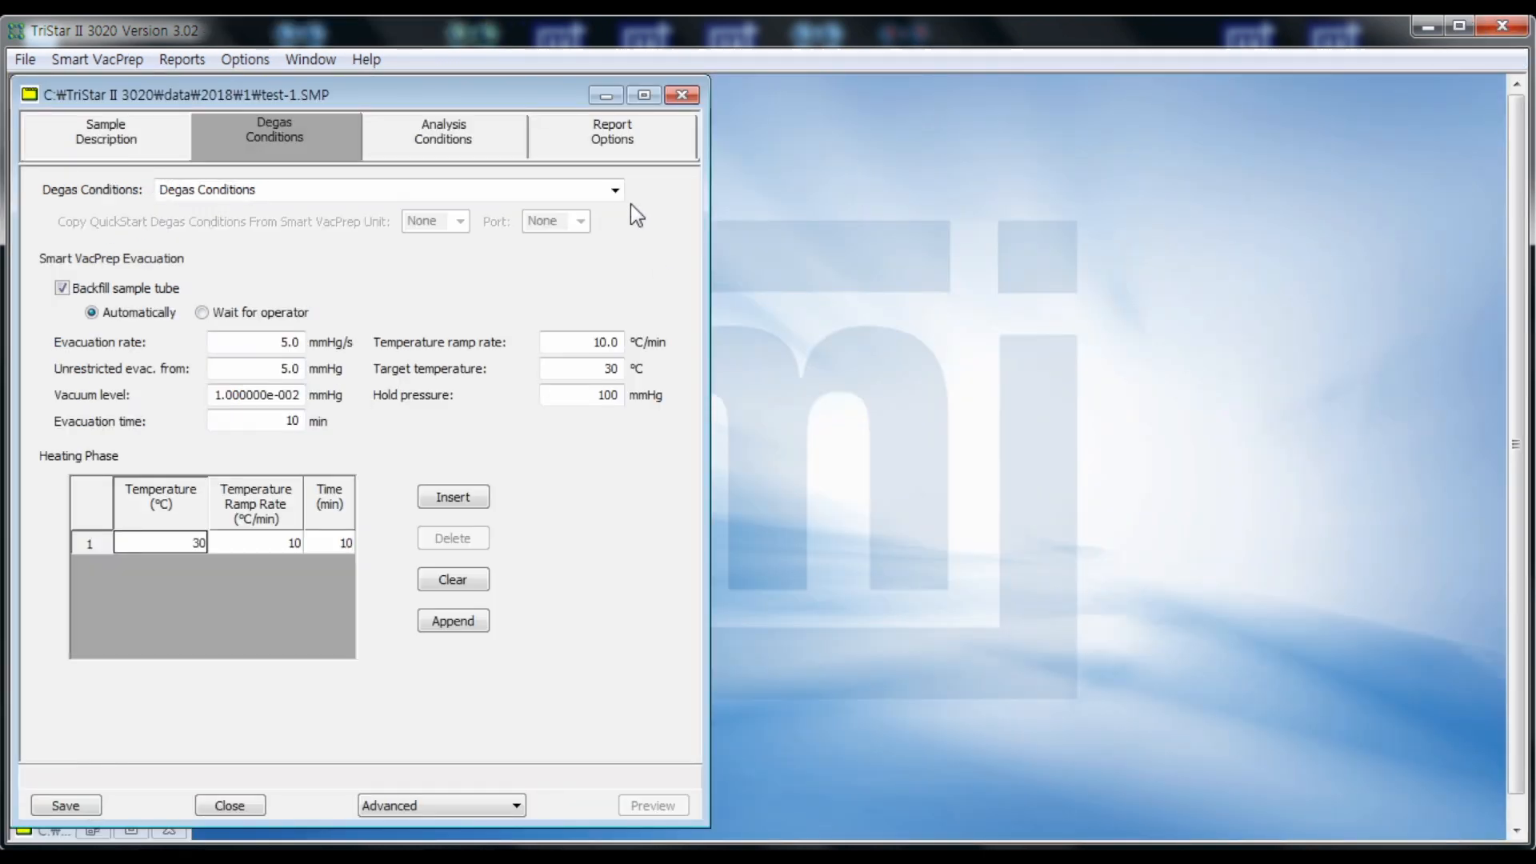
{"action": "left_click", "coordinate": [643, 96]}
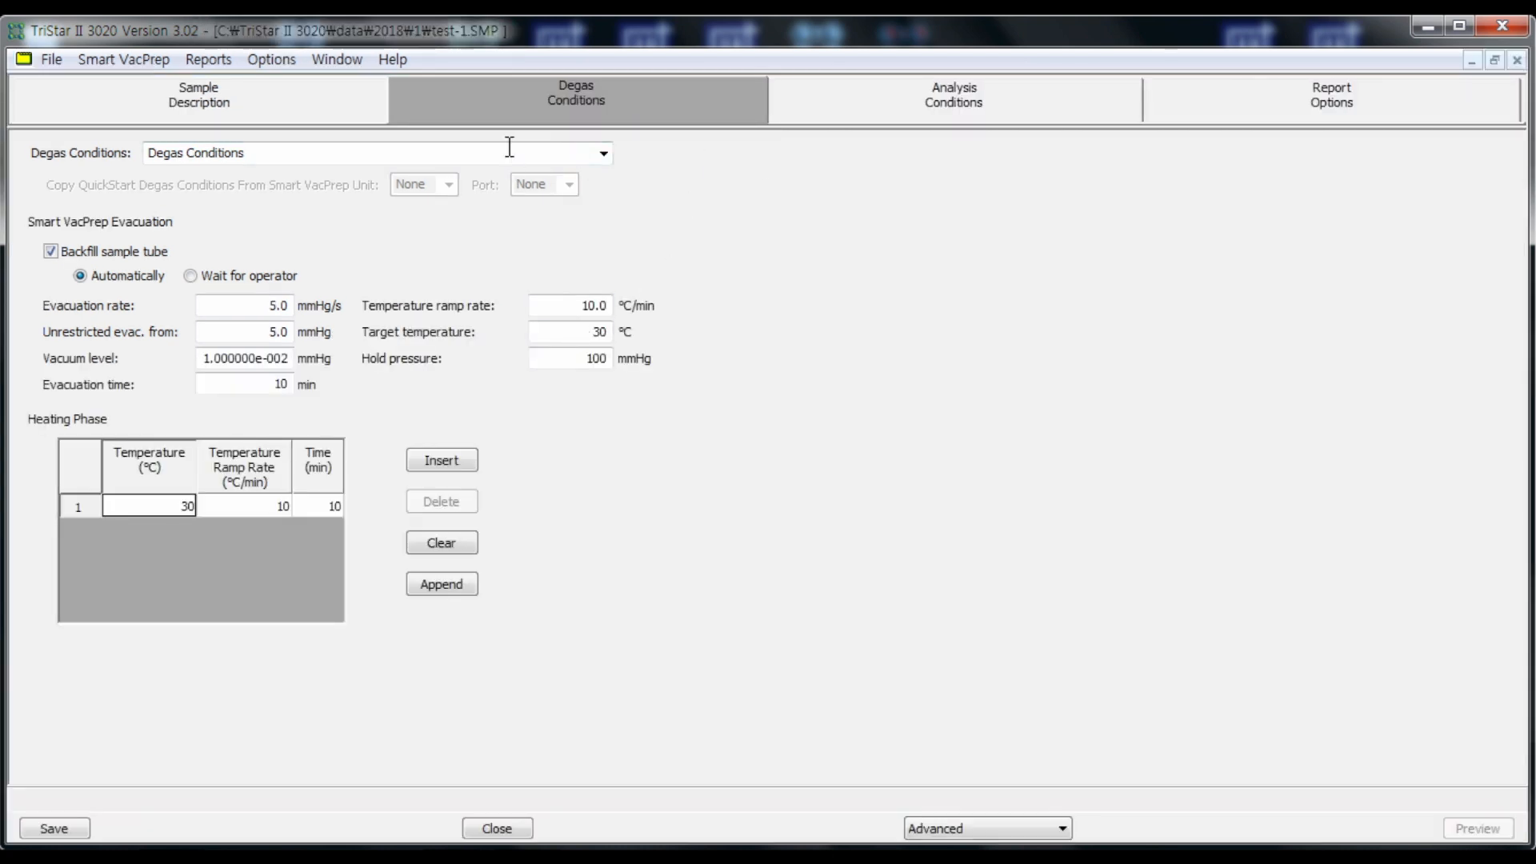
- Examine the temperature and time settings of the evacuation and heating phases in test-1's degas conditions
{"action": "left_click", "coordinate": [565, 332]}
{"action": "left_click", "coordinate": [281, 385]}
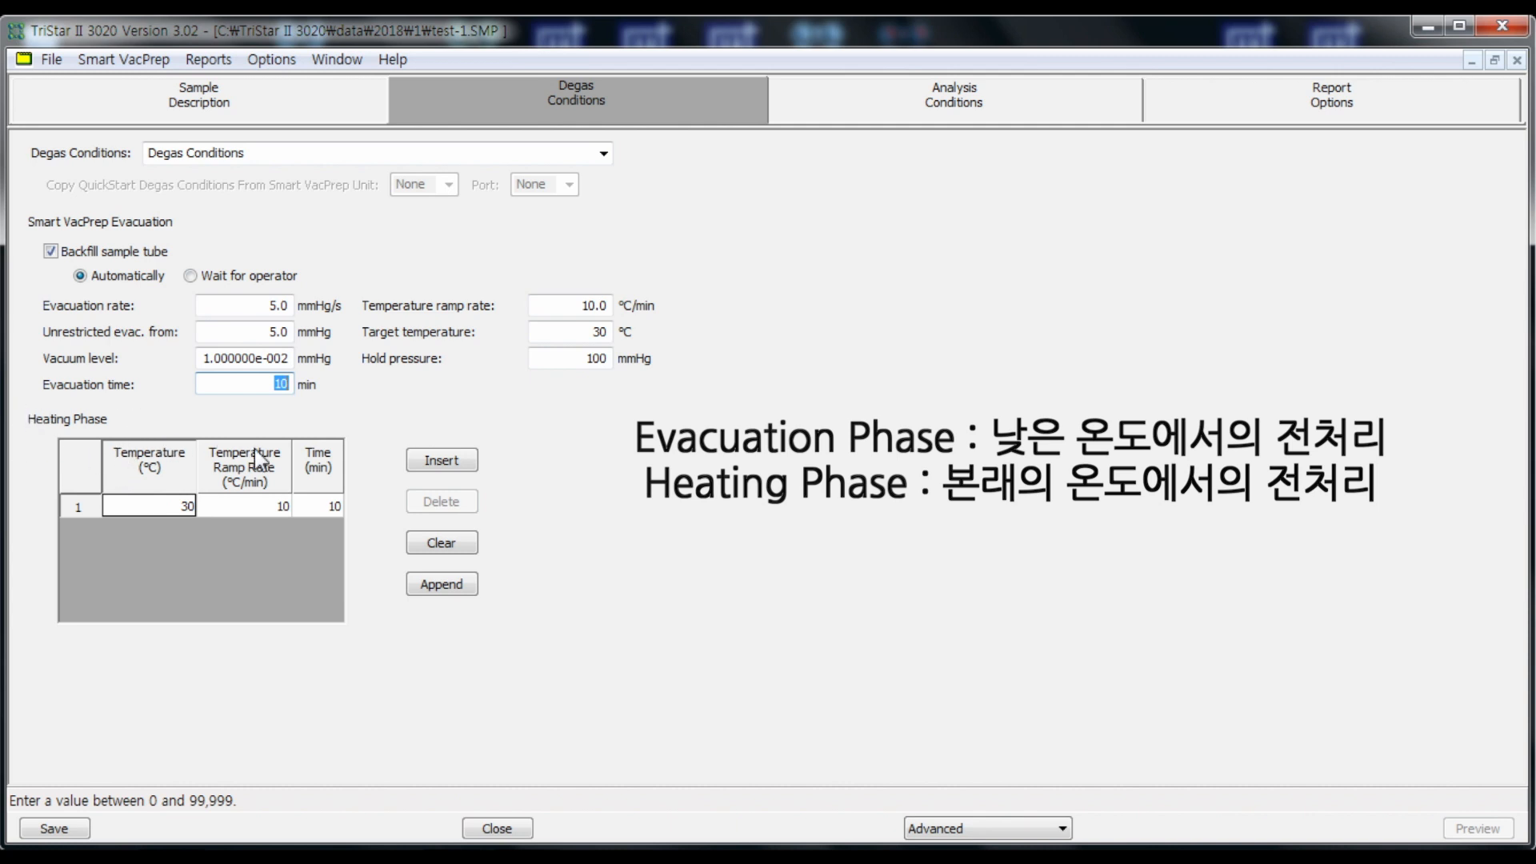
{"action": "left_click", "coordinate": [336, 507]}
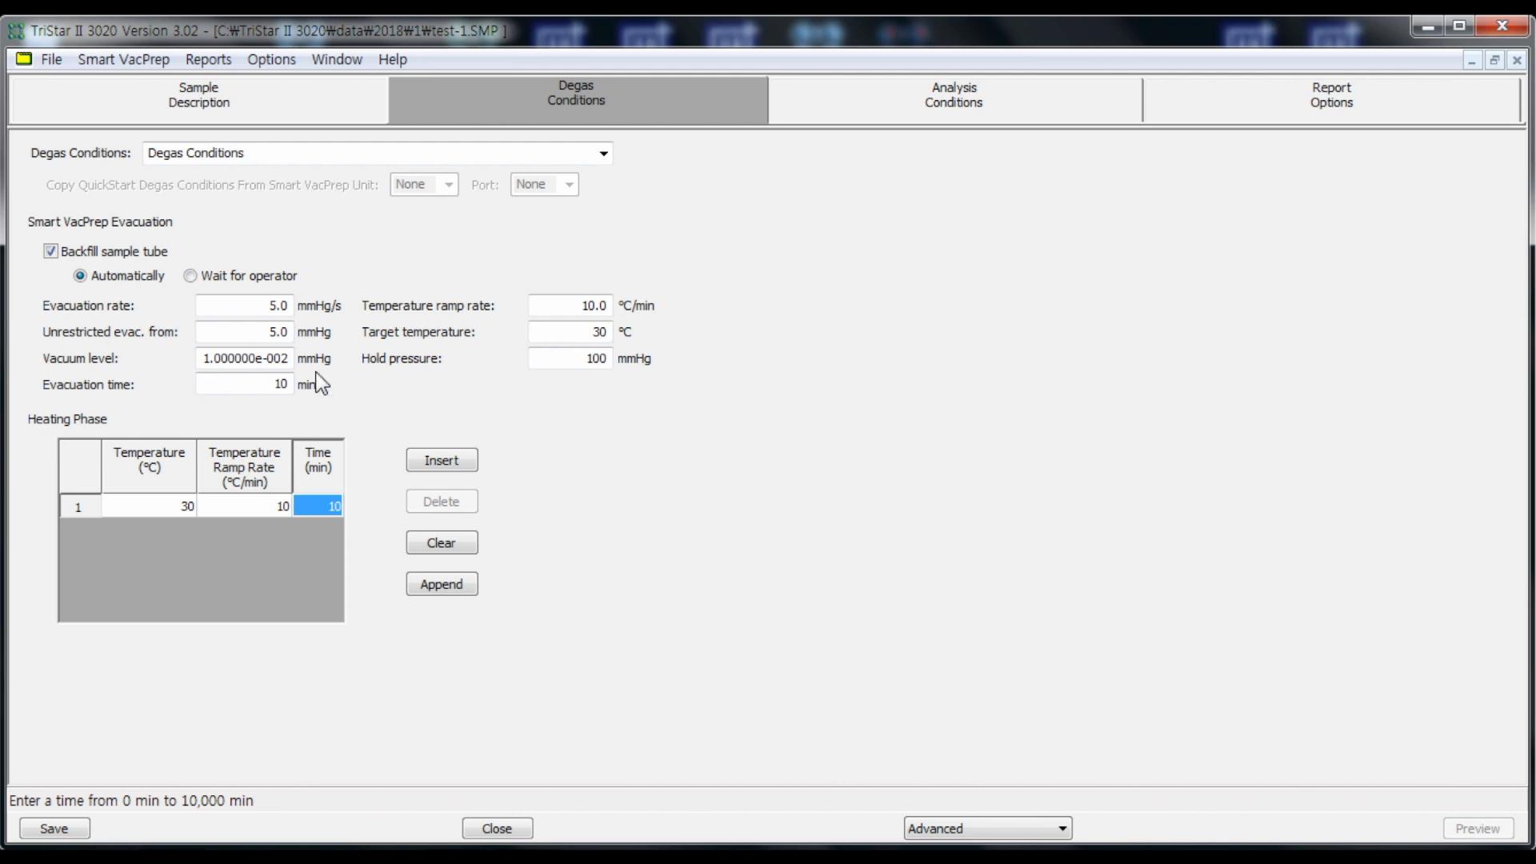
{"action": "left_click", "coordinate": [568, 334]}
{"action": "left_click", "coordinate": [253, 384]}
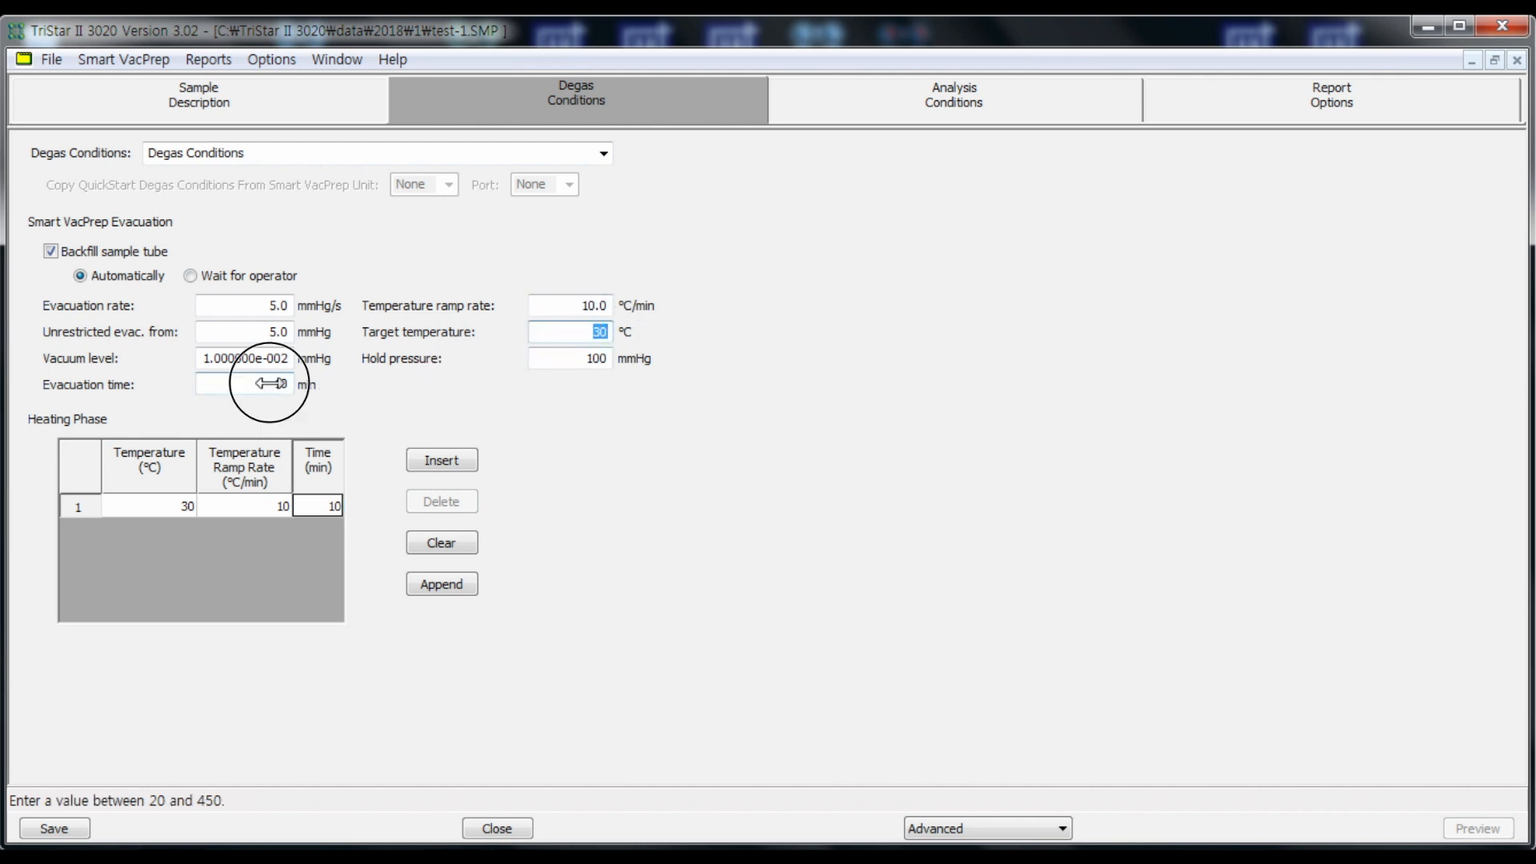
{"action": "left_click", "coordinate": [153, 506]}
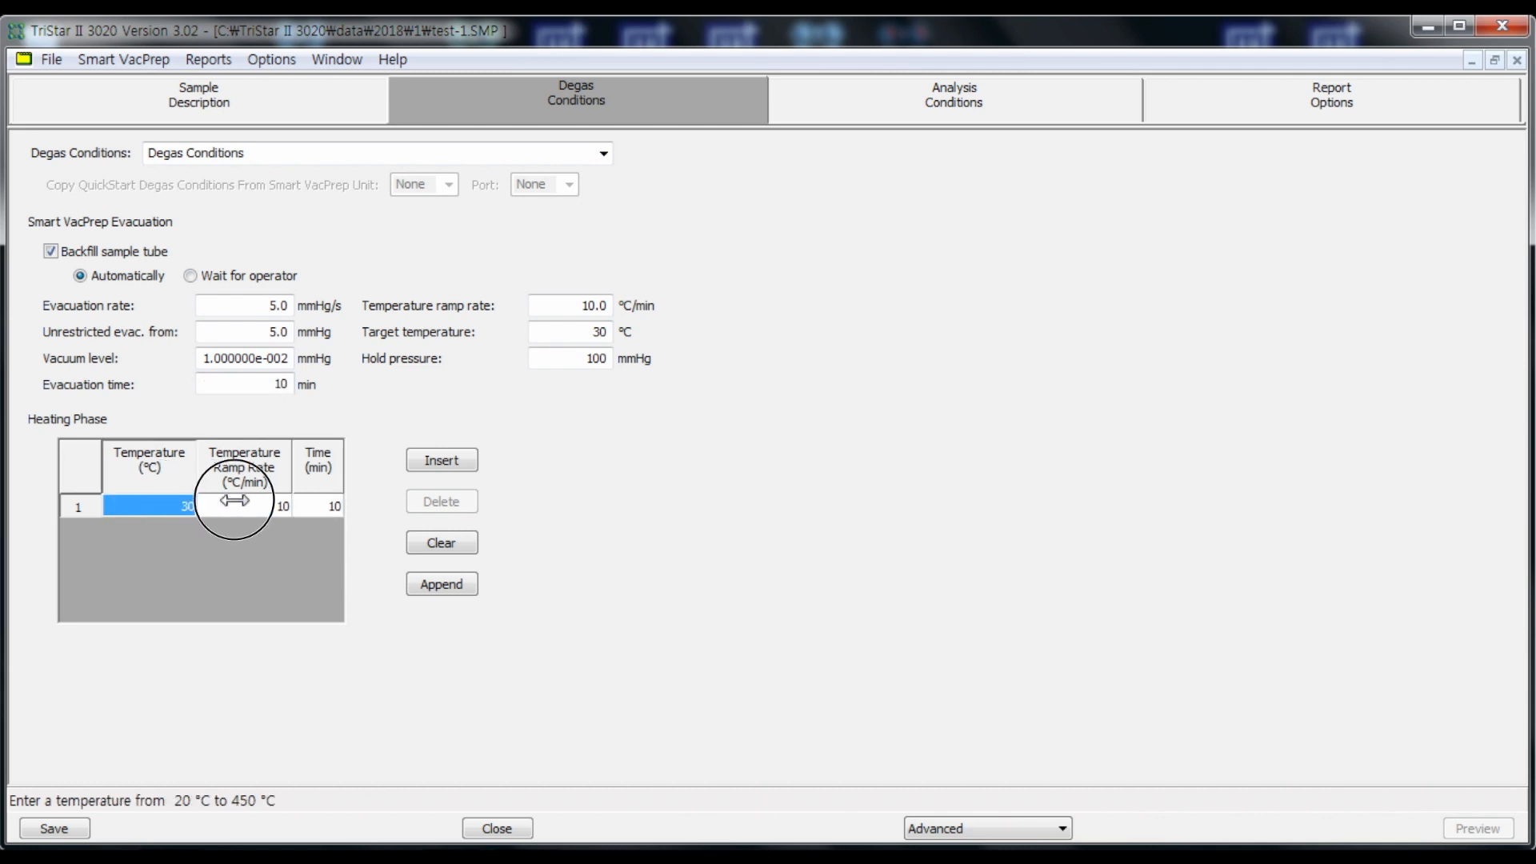
{"action": "left_click", "coordinate": [320, 507]}
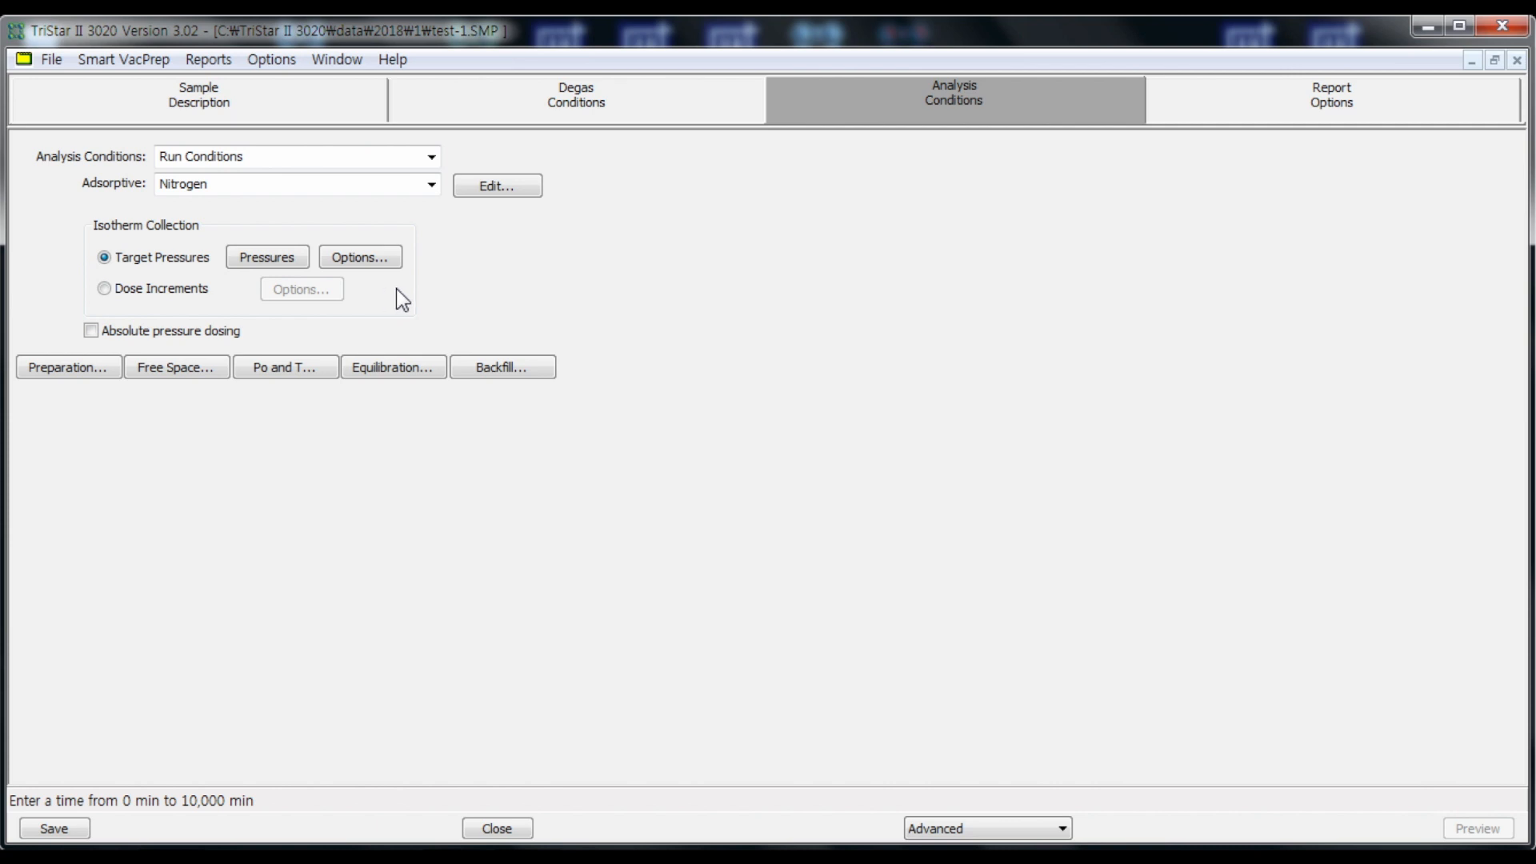
- Open the target pressure table in the analysis conditions and clear all its entries
{"action": "left_click", "coordinate": [264, 258]}
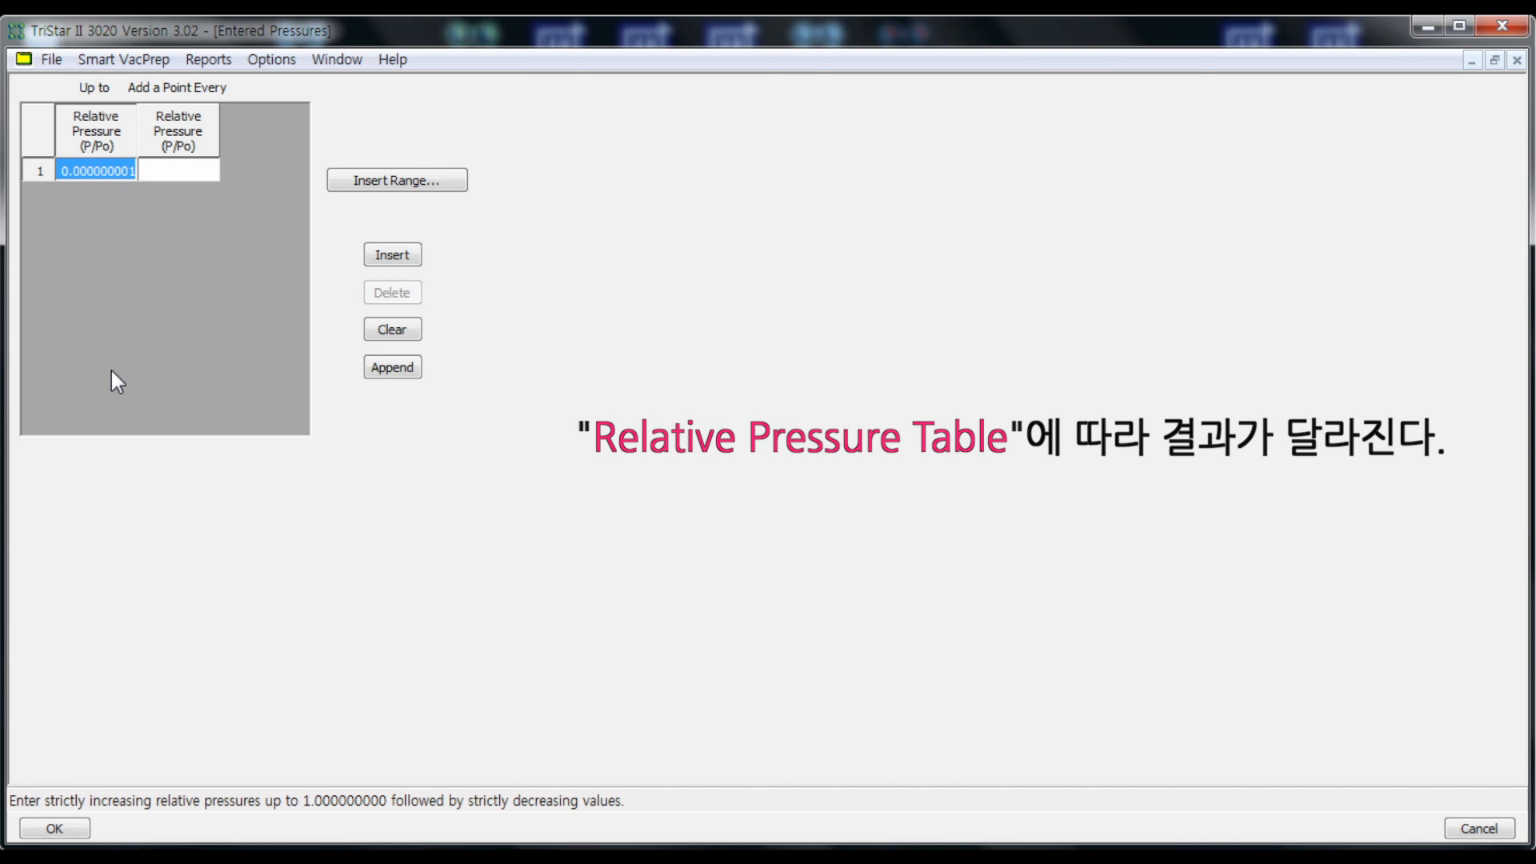
{"action": "left_click", "coordinate": [404, 337]}
{"action": "left_click", "coordinate": [731, 495]}
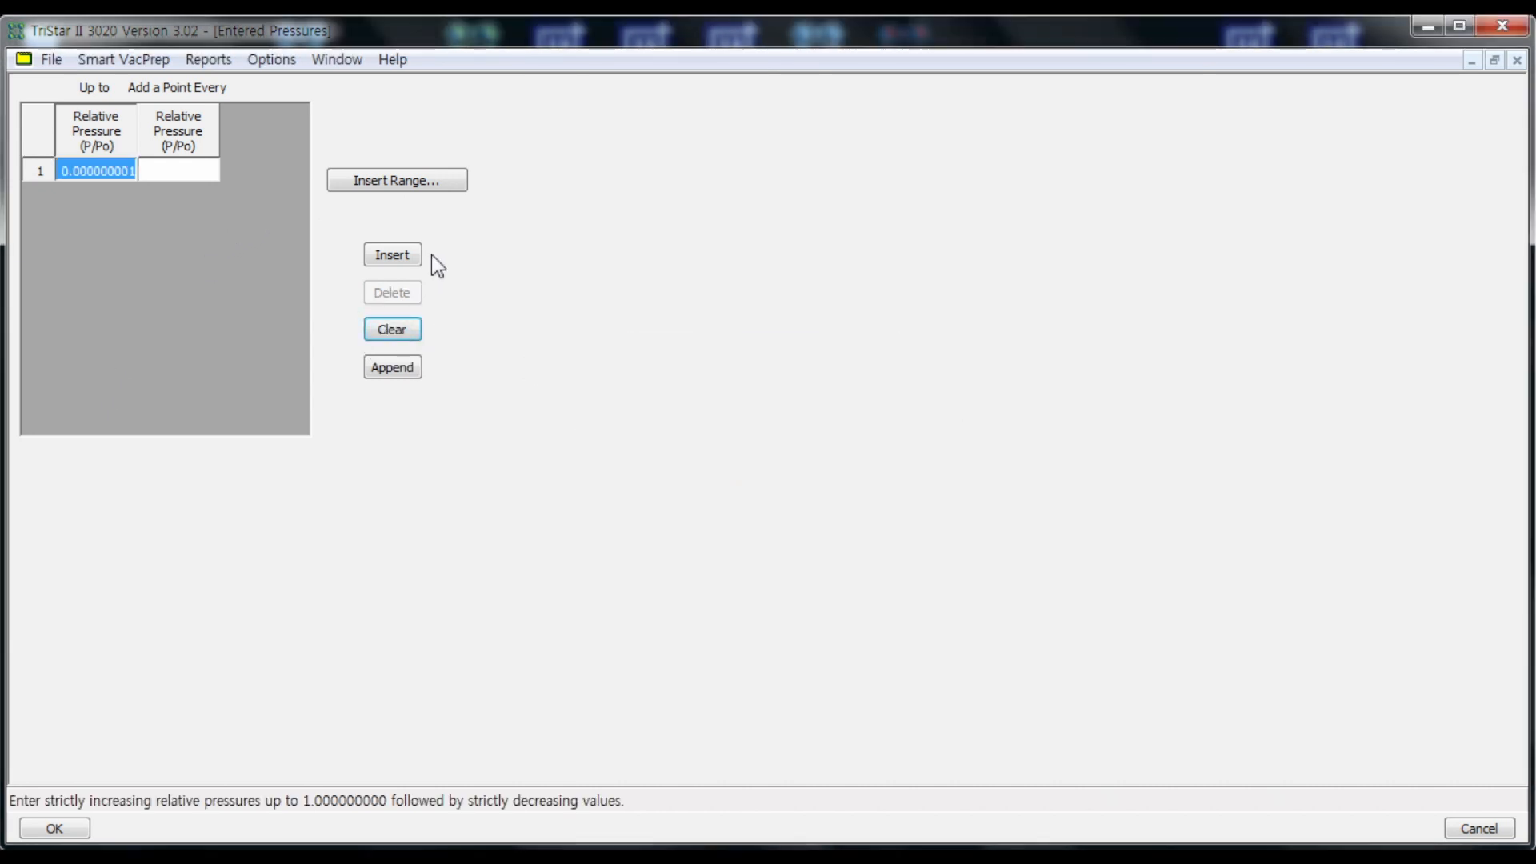
- Insert a linear adsorption pressure range from 0.01 to 0.995 P/Po with 50 points
{"action": "left_click", "coordinate": [388, 186]}
{"action": "left_click_drag", "start_coordinate": [244, 125], "coordinate": [722, 134]}
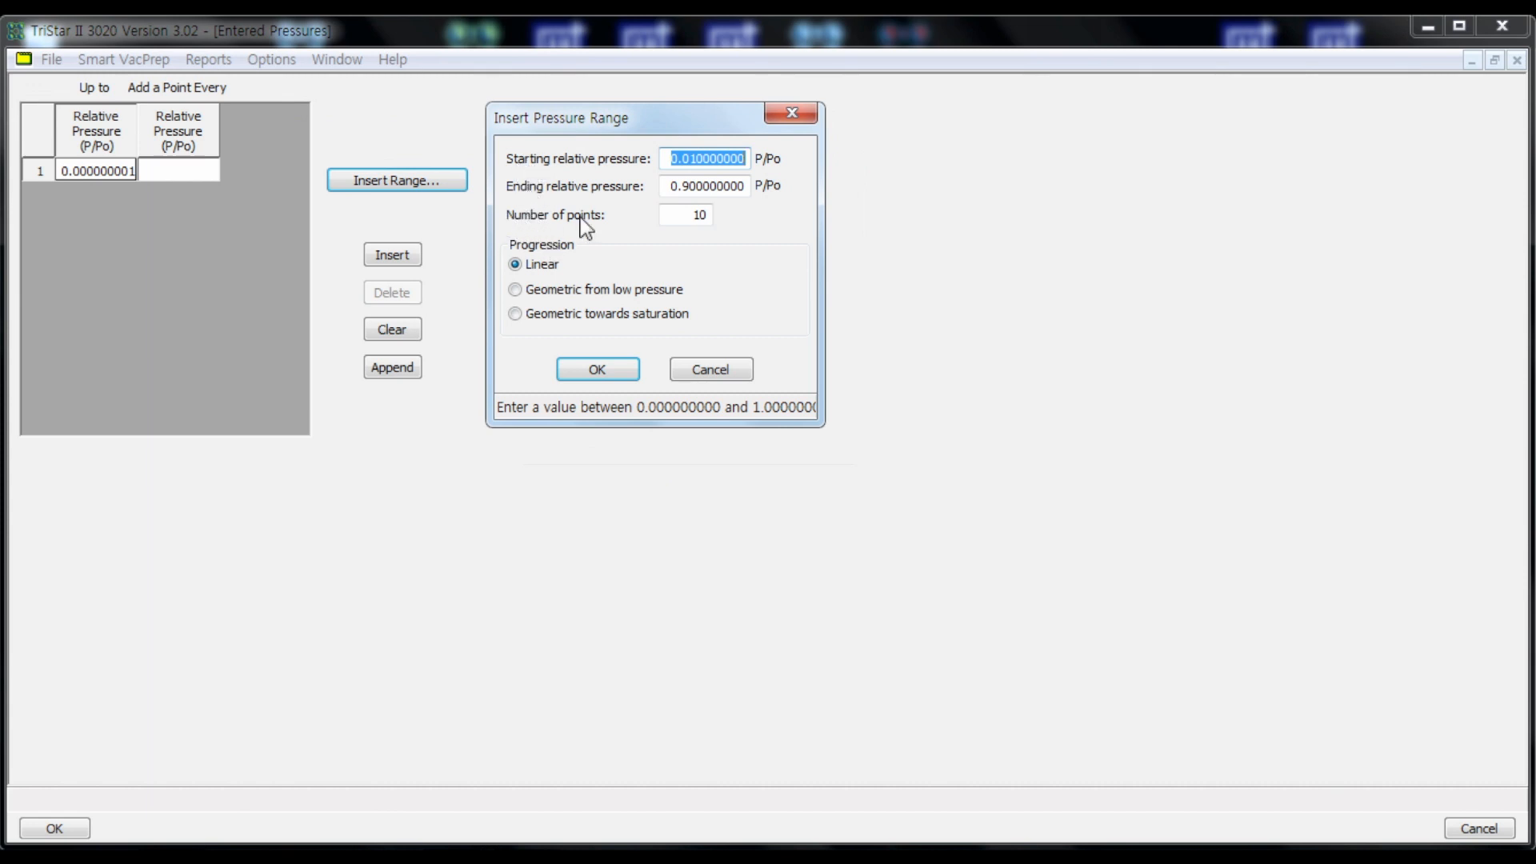
{"action": "left_click", "coordinate": [670, 218]}
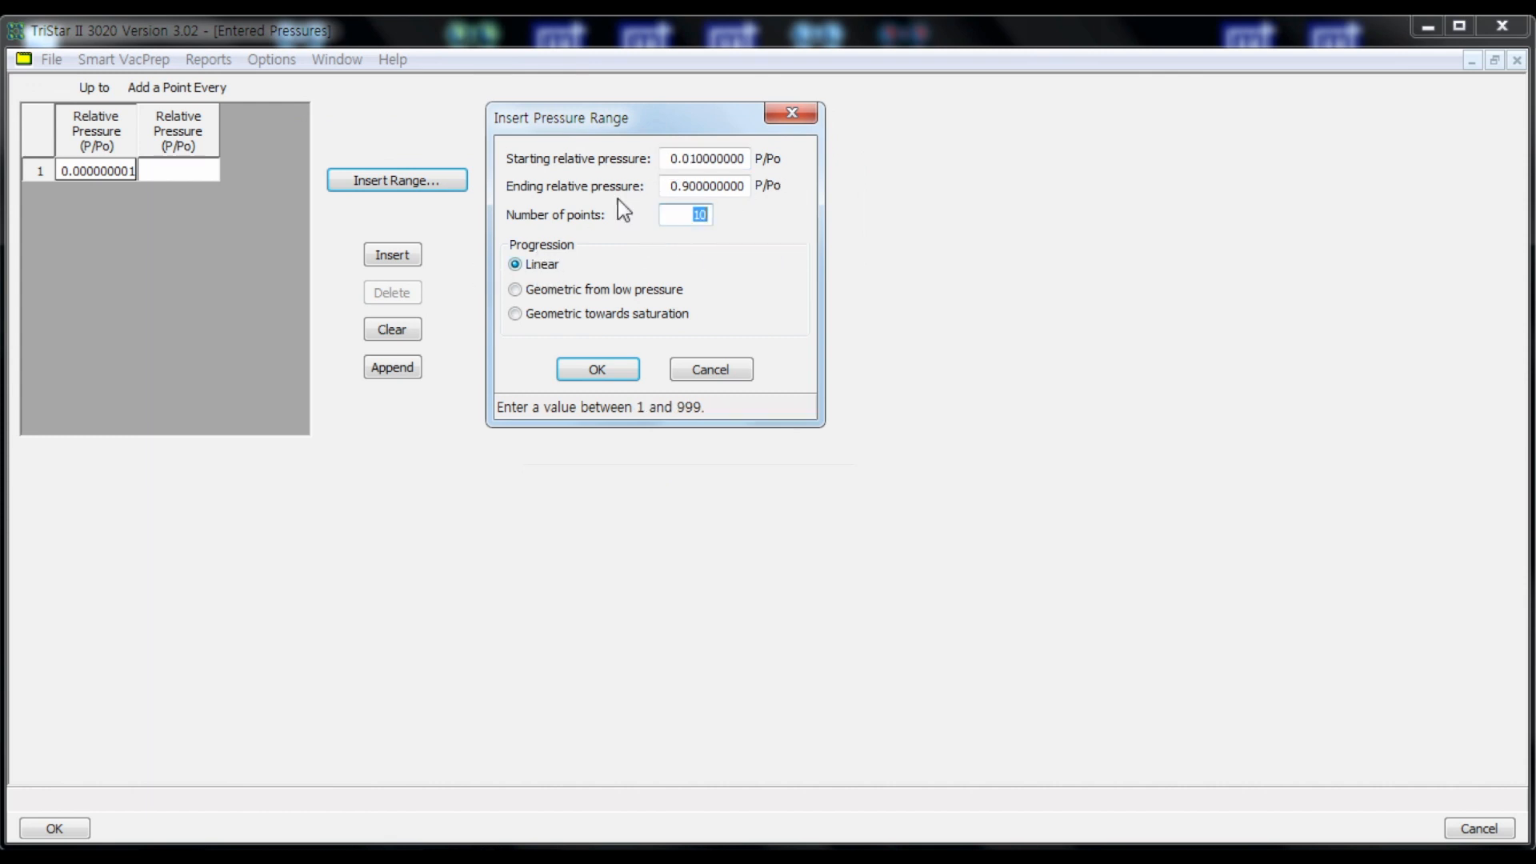
{"action": "left_click", "coordinate": [672, 163]}
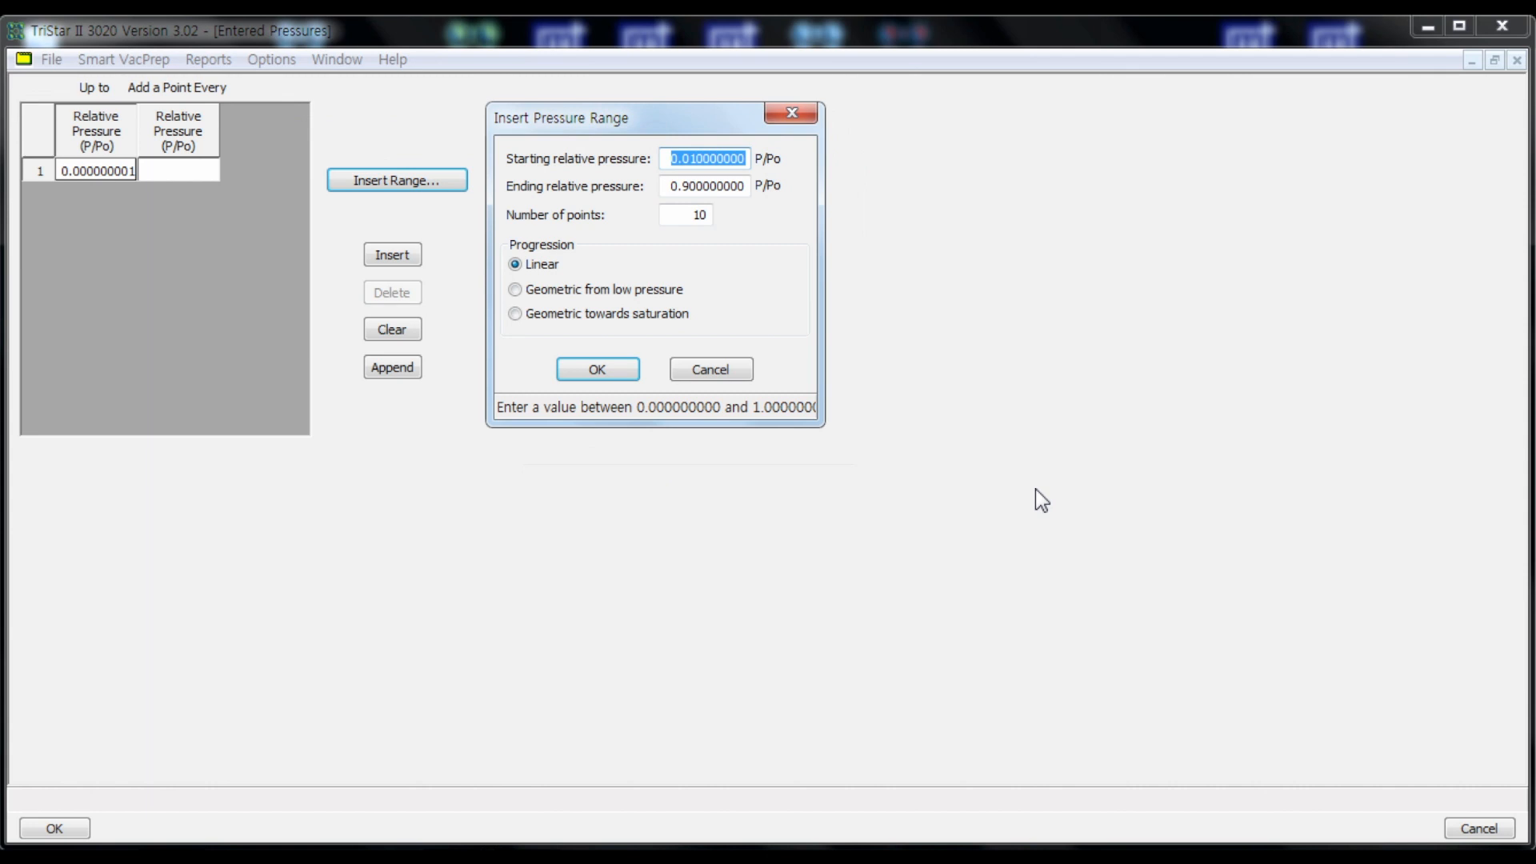
{"action": "type", "text": "0.01"}
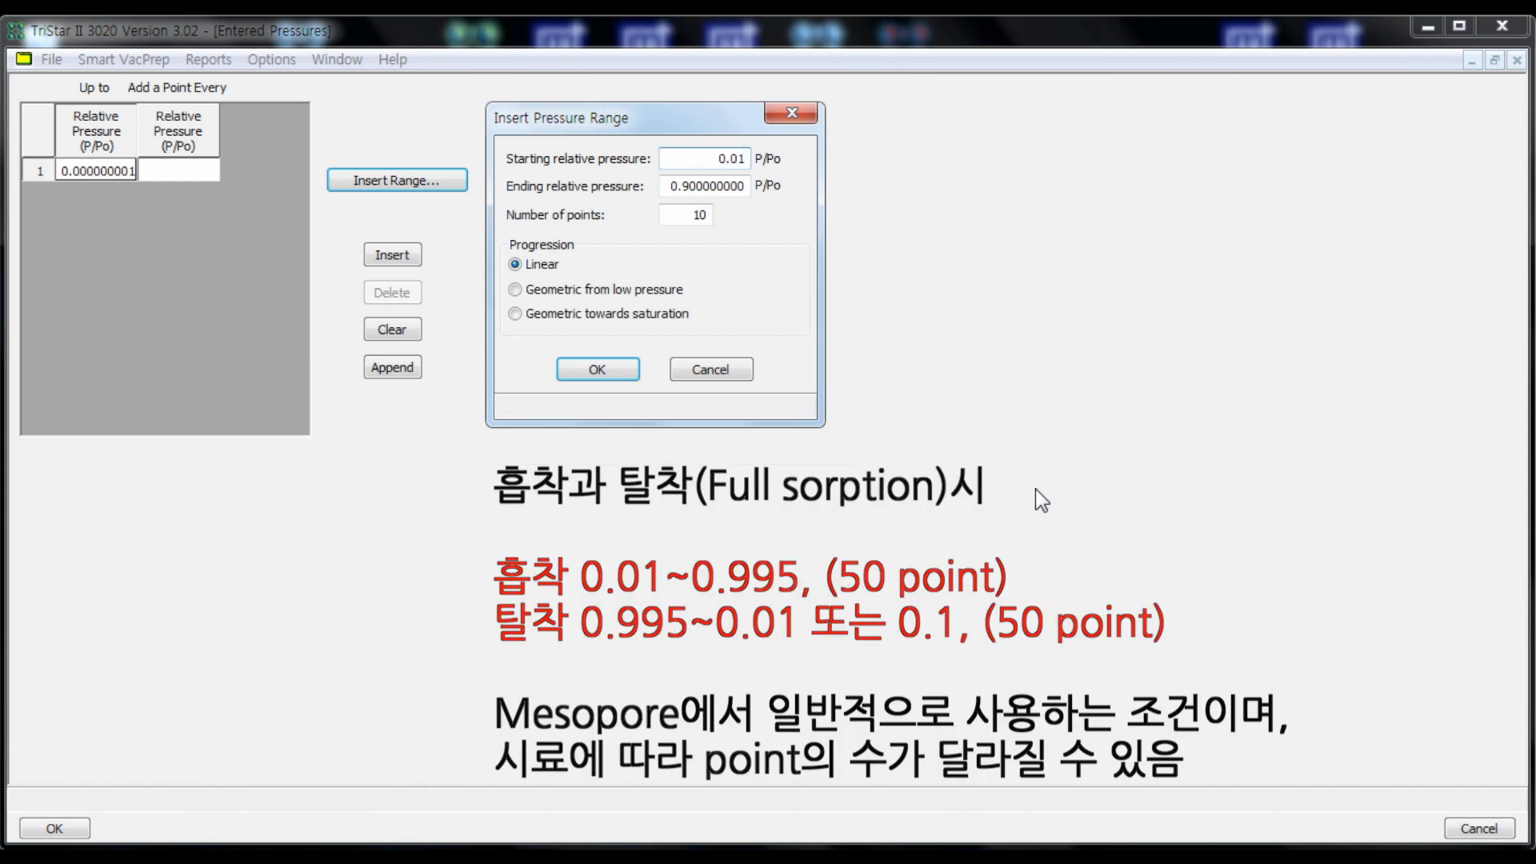
{"action": "key", "text": "Tab"}
{"action": "type", "text": "0.995"}
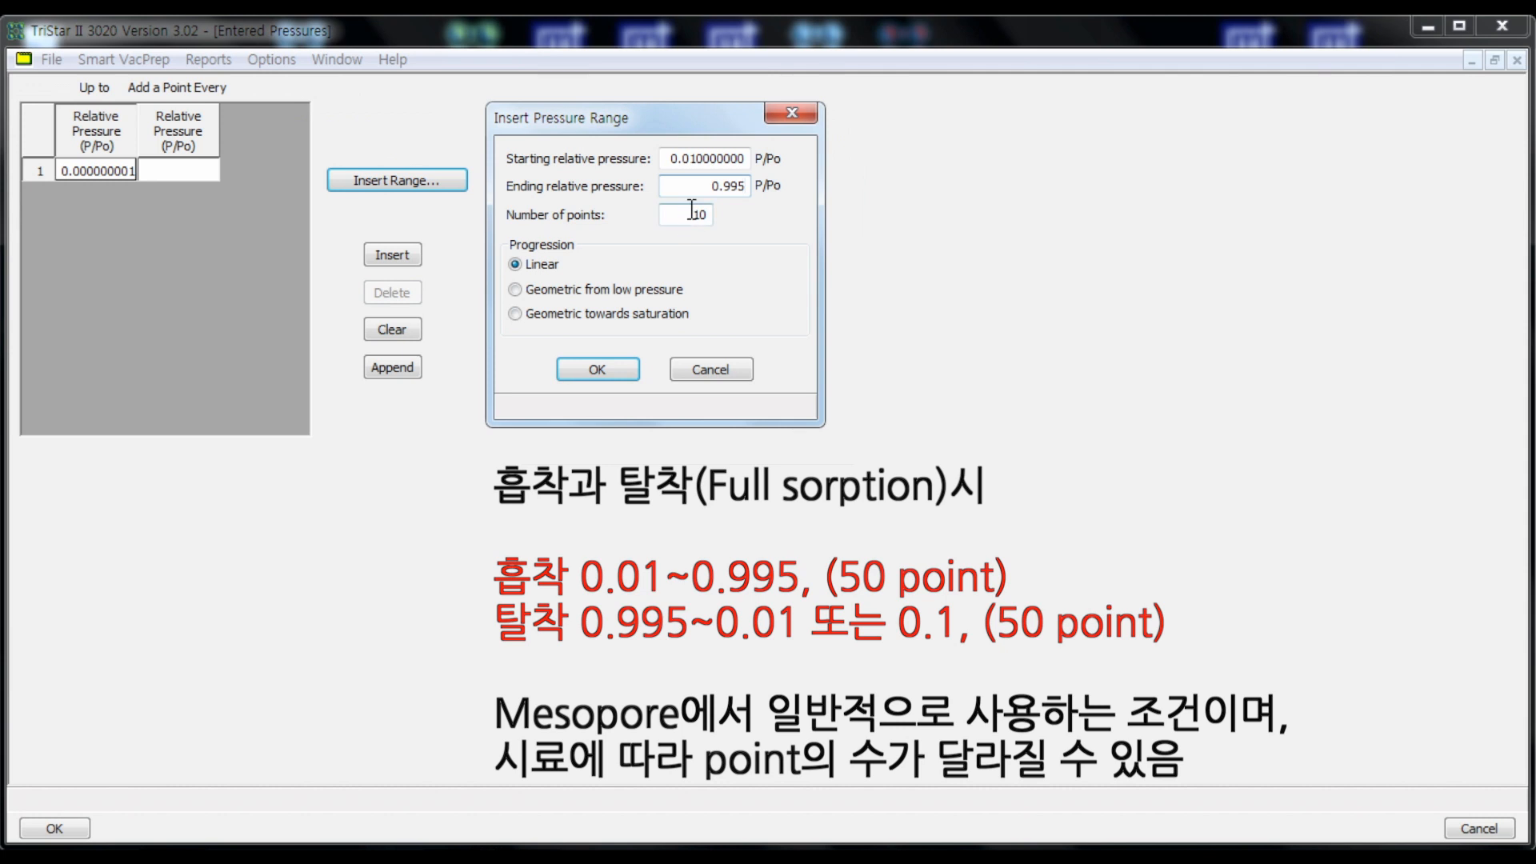
{"action": "key", "text": "Tab"}
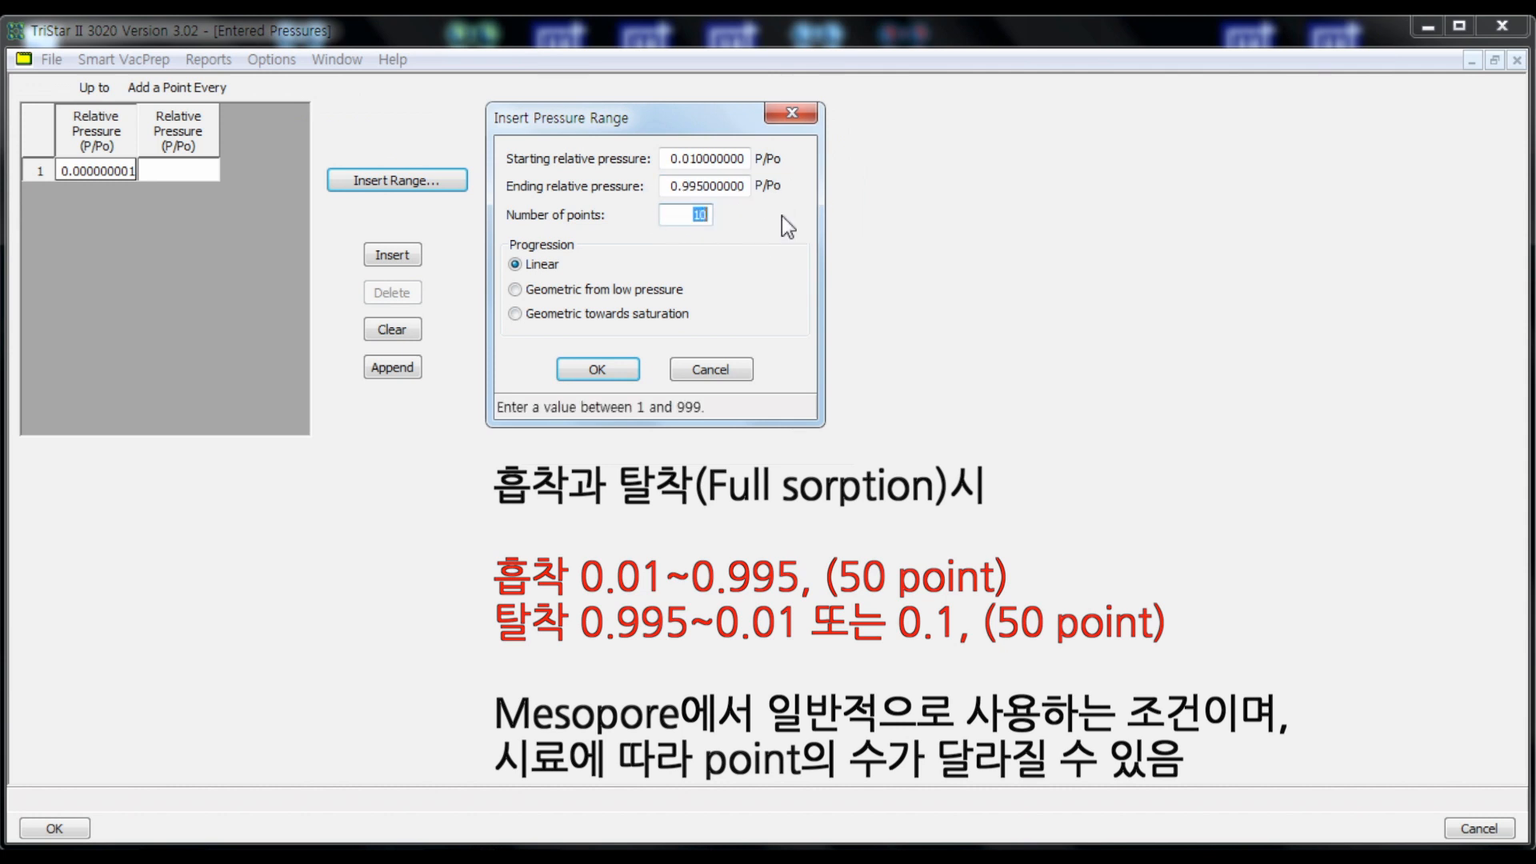
{"action": "type", "text": "50"}
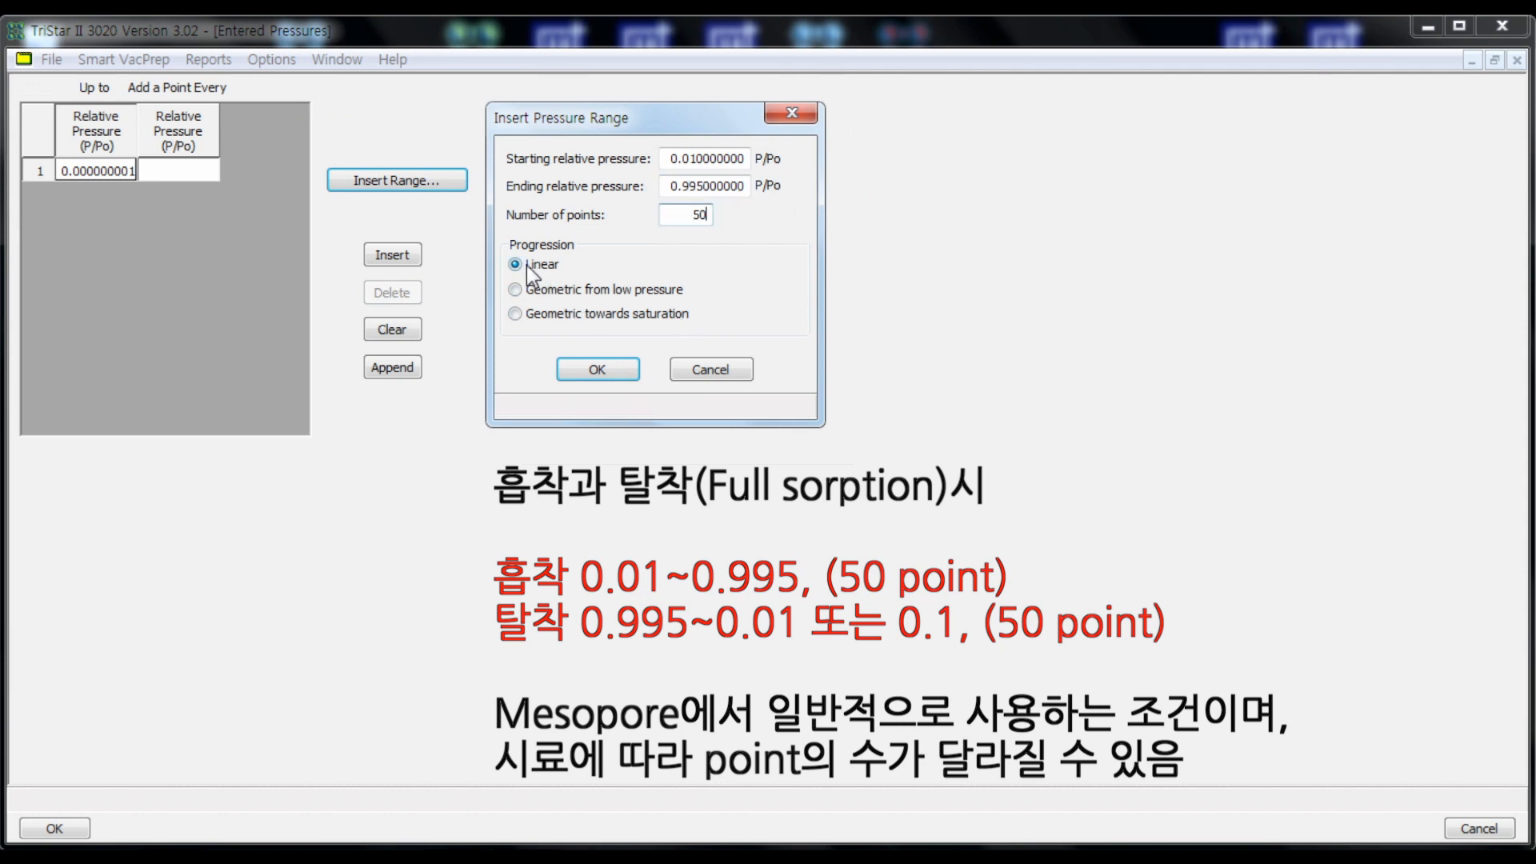
{"action": "left_click", "coordinate": [619, 372]}
{"action": "left_click_drag", "start_coordinate": [304, 154], "coordinate": [300, 383]}
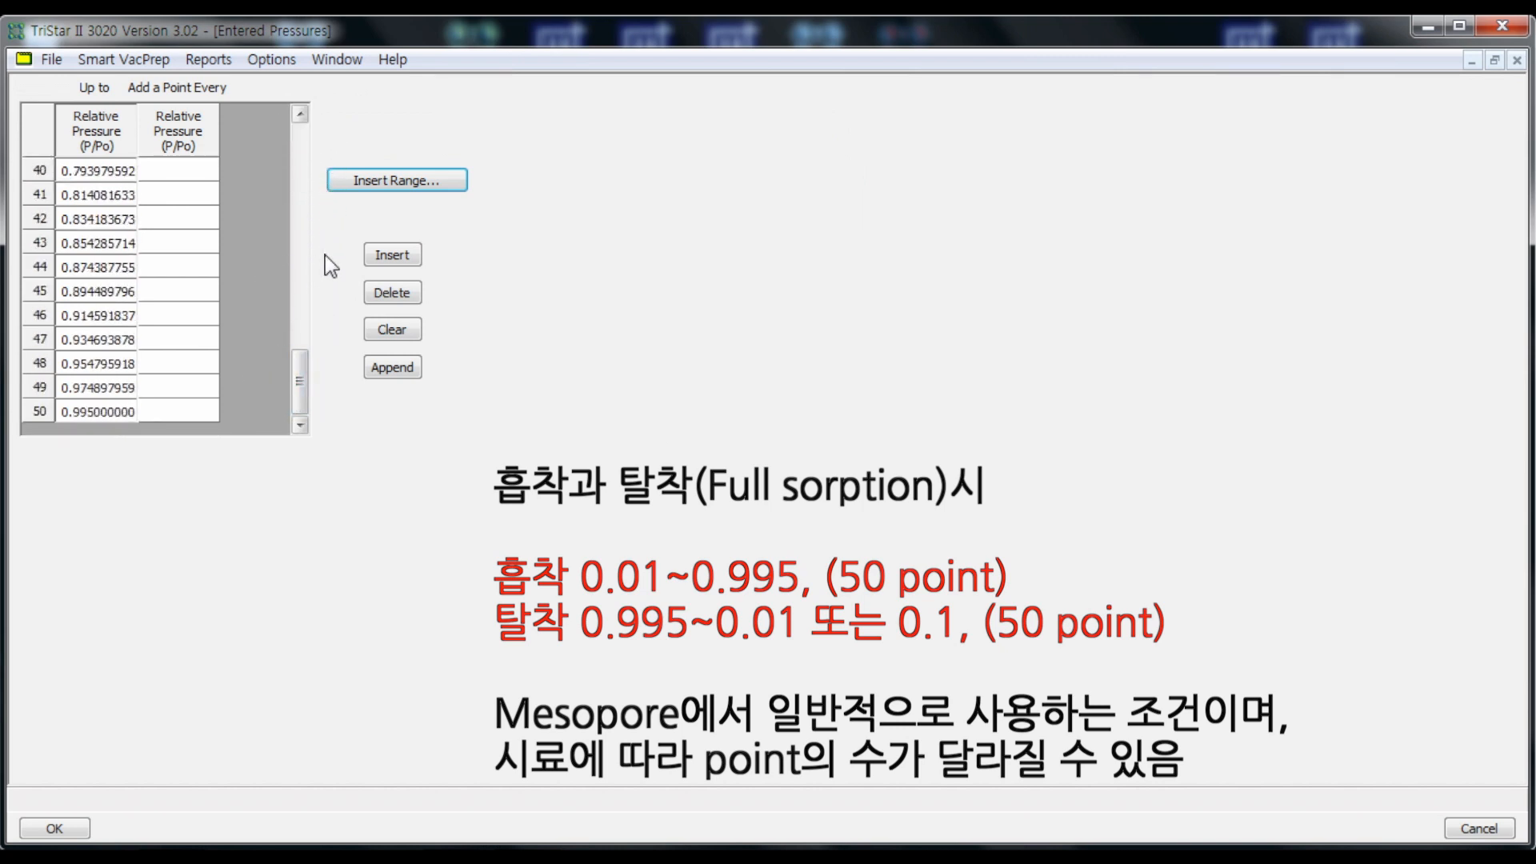
- Insert a descending linear desorption range from 0.995 to 0.01 P/Po with 50 points
{"action": "left_click", "coordinate": [379, 186]}
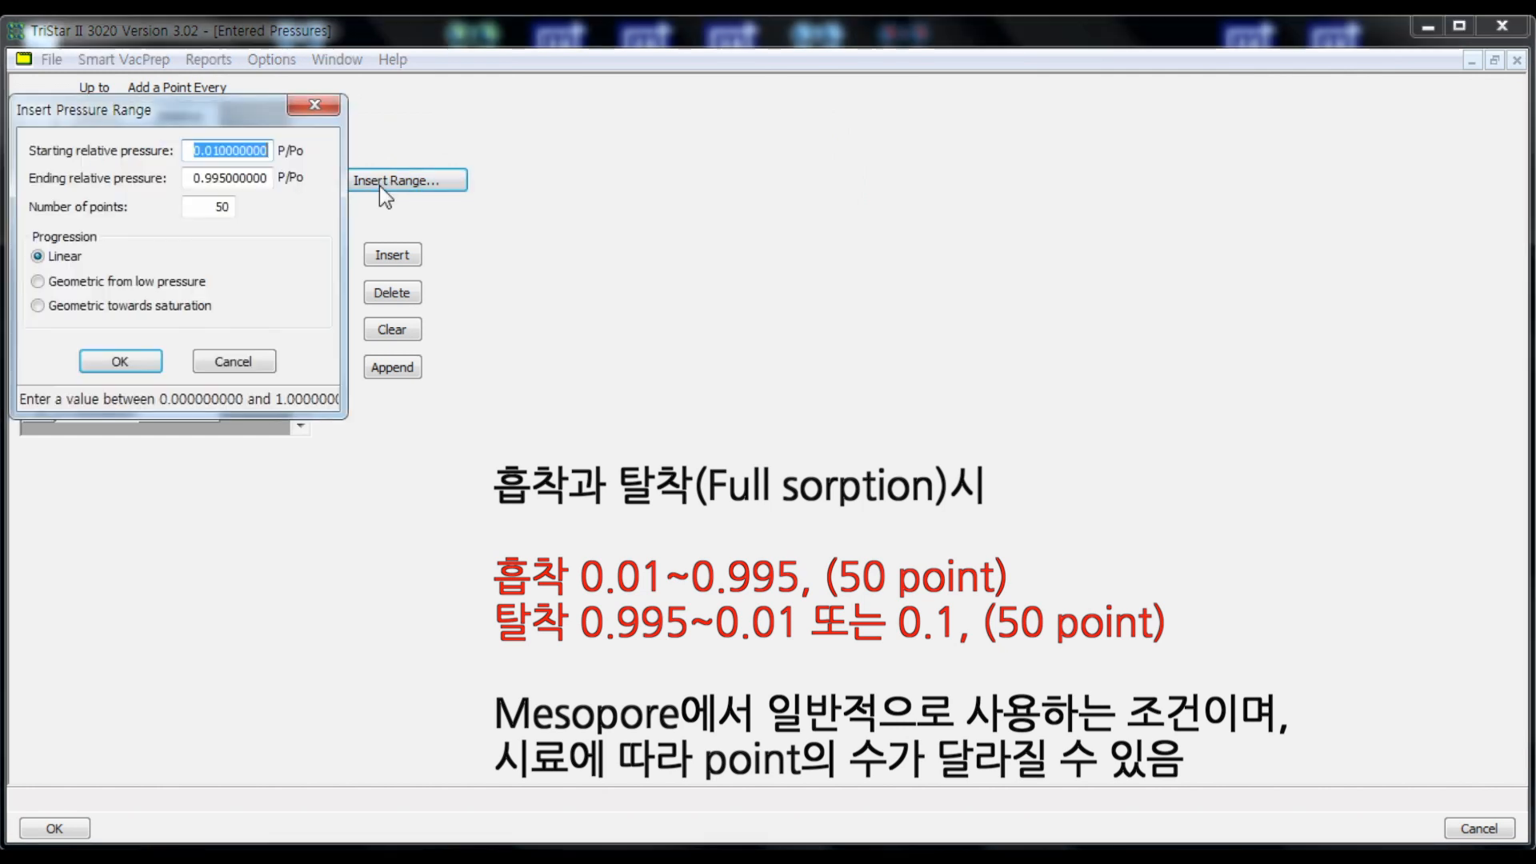
{"action": "left_click_drag", "start_coordinate": [197, 115], "coordinate": [442, 142]}
{"action": "left_click_drag", "start_coordinate": [592, 144], "coordinate": [687, 113]}
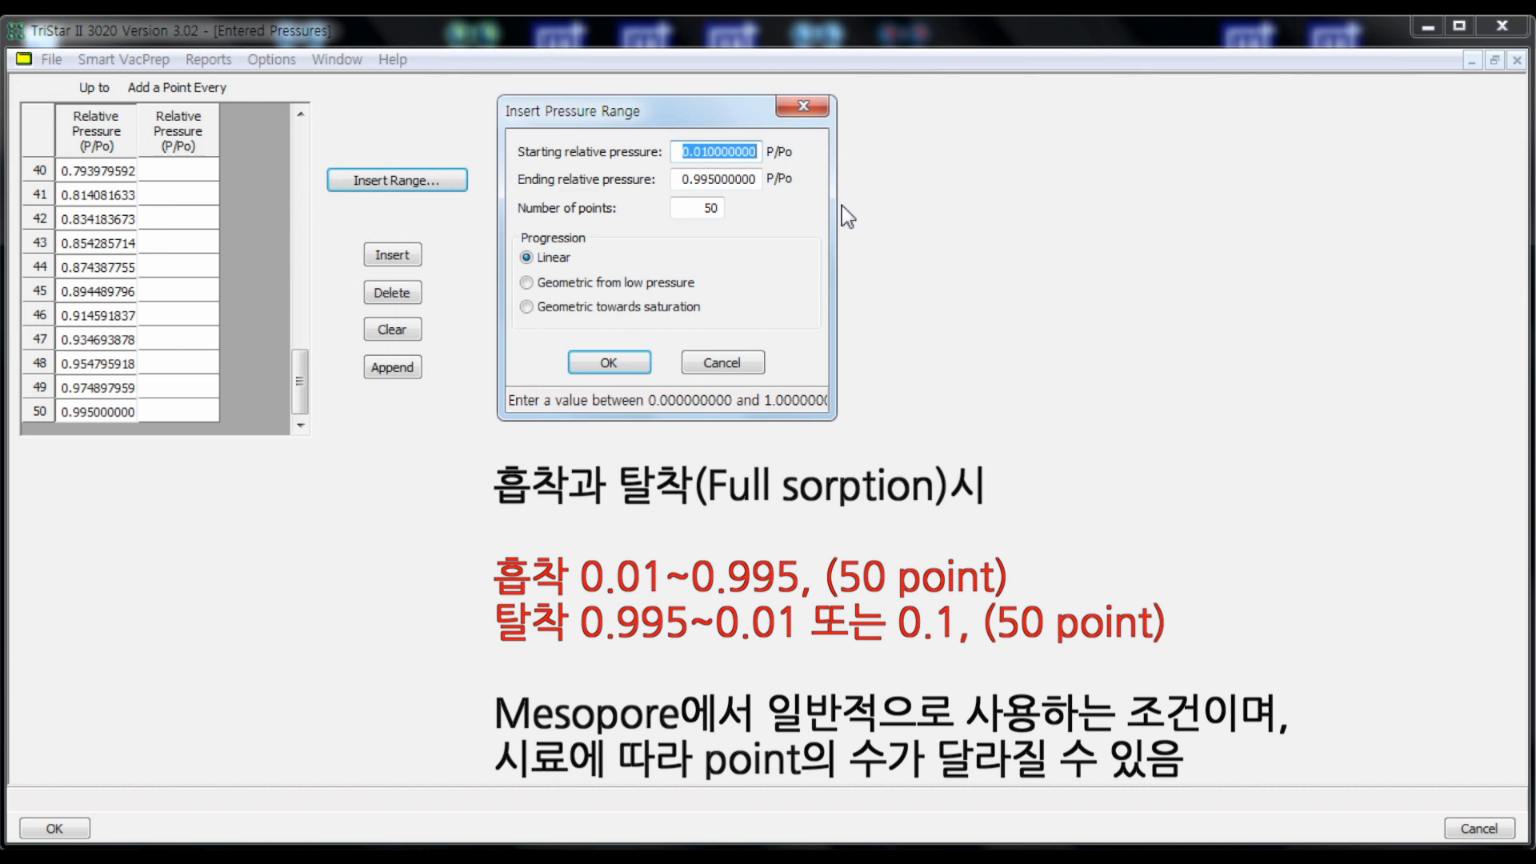
{"action": "type", "text": "0.995"}
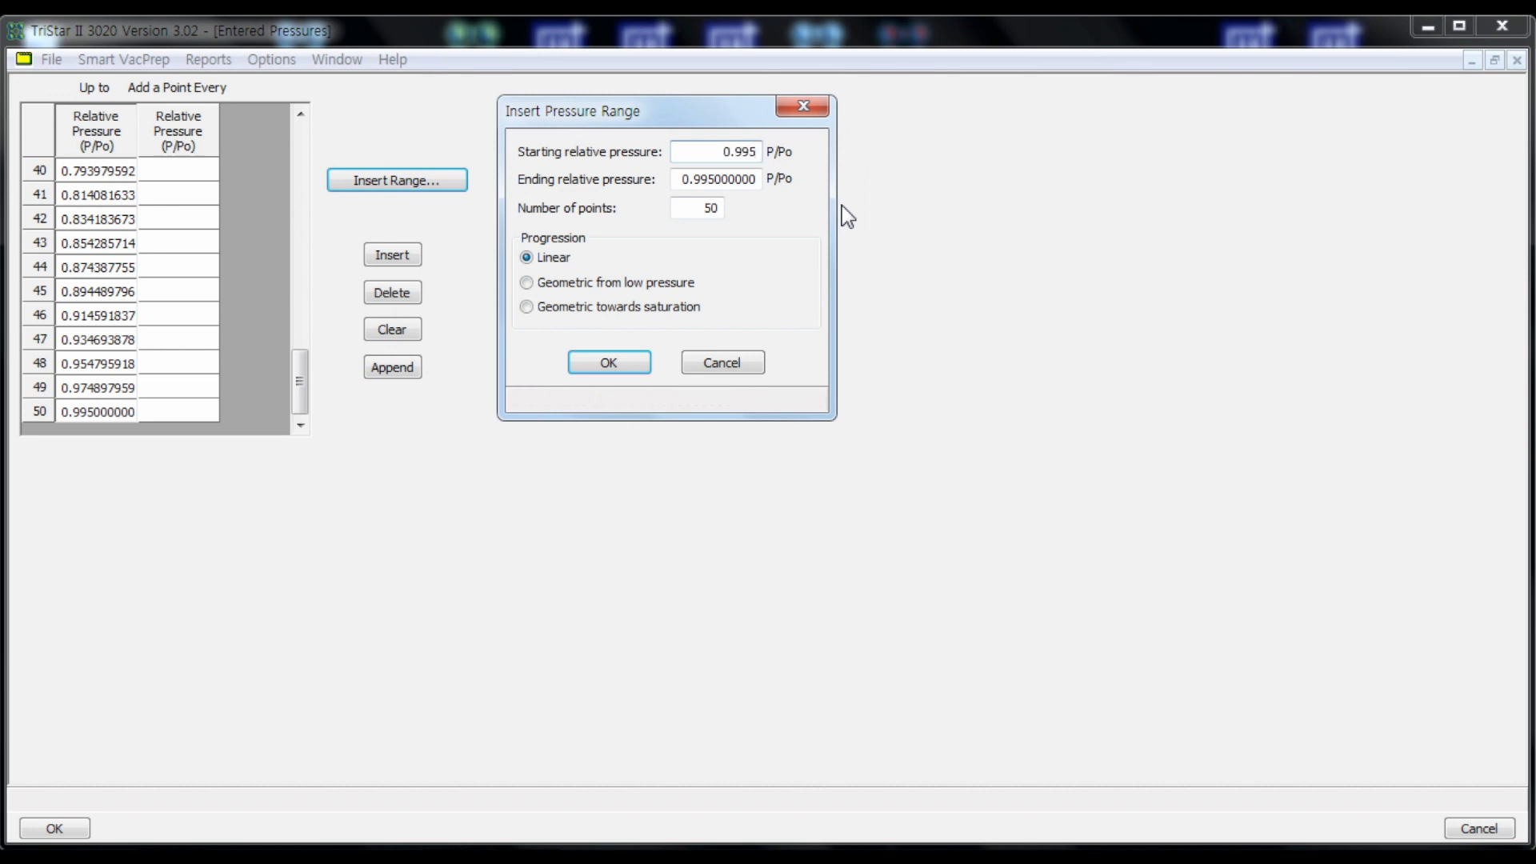
{"action": "key", "text": "Tab"}
{"action": "type", "text": ".1"}
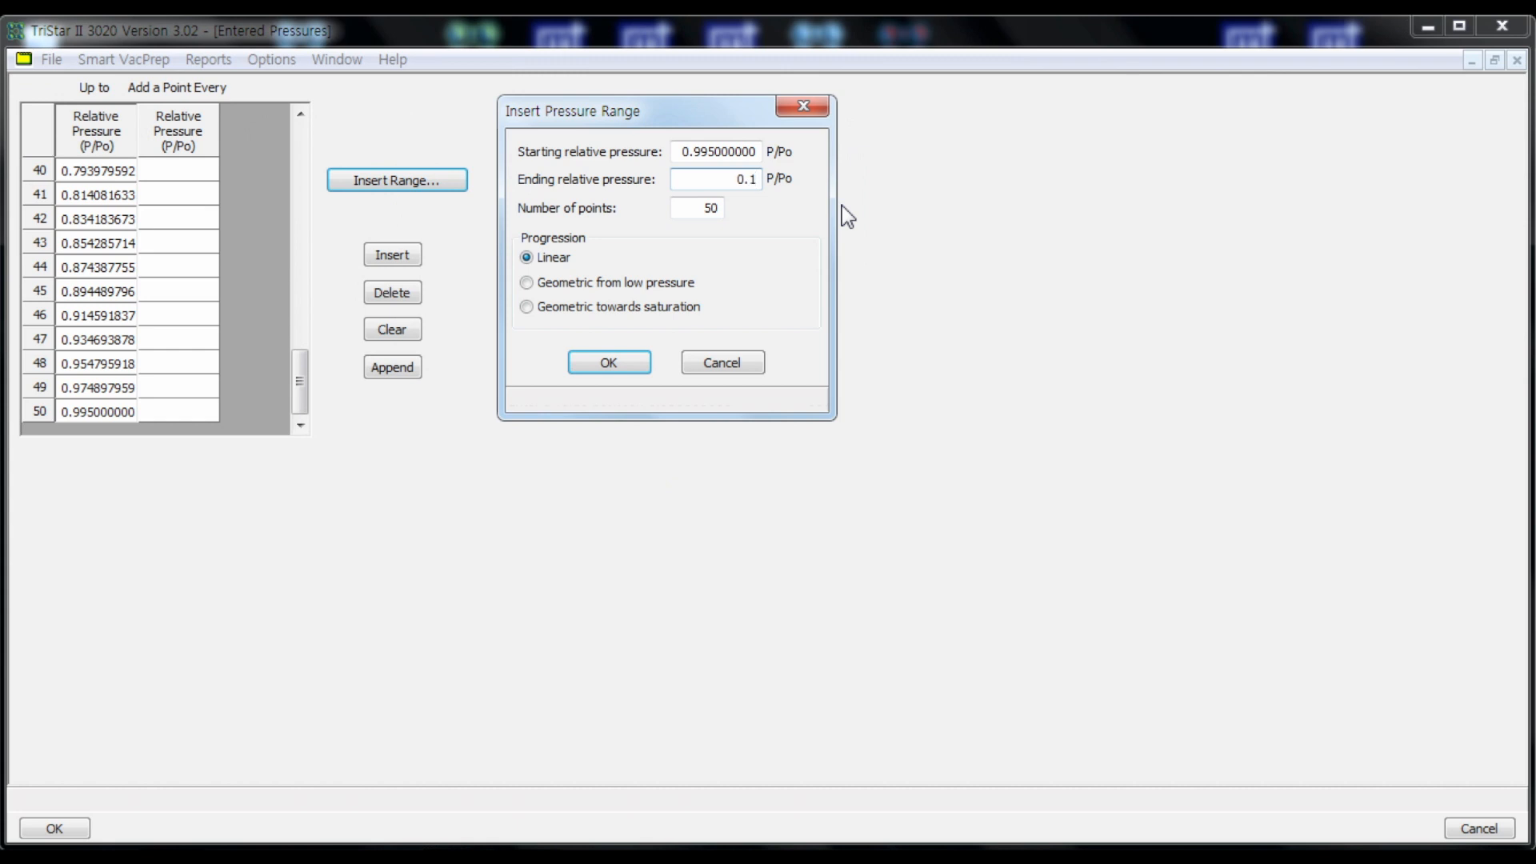
{"action": "key", "text": "BackSpace"}
{"action": "type", "text": "01"}
{"action": "left_click", "coordinate": [617, 362]}
- Examine the pressure table entries around the turning point at row 50 and towards the end of the desorption range
{"action": "left_click_drag", "start_coordinate": [300, 143], "coordinate": [299, 268]}
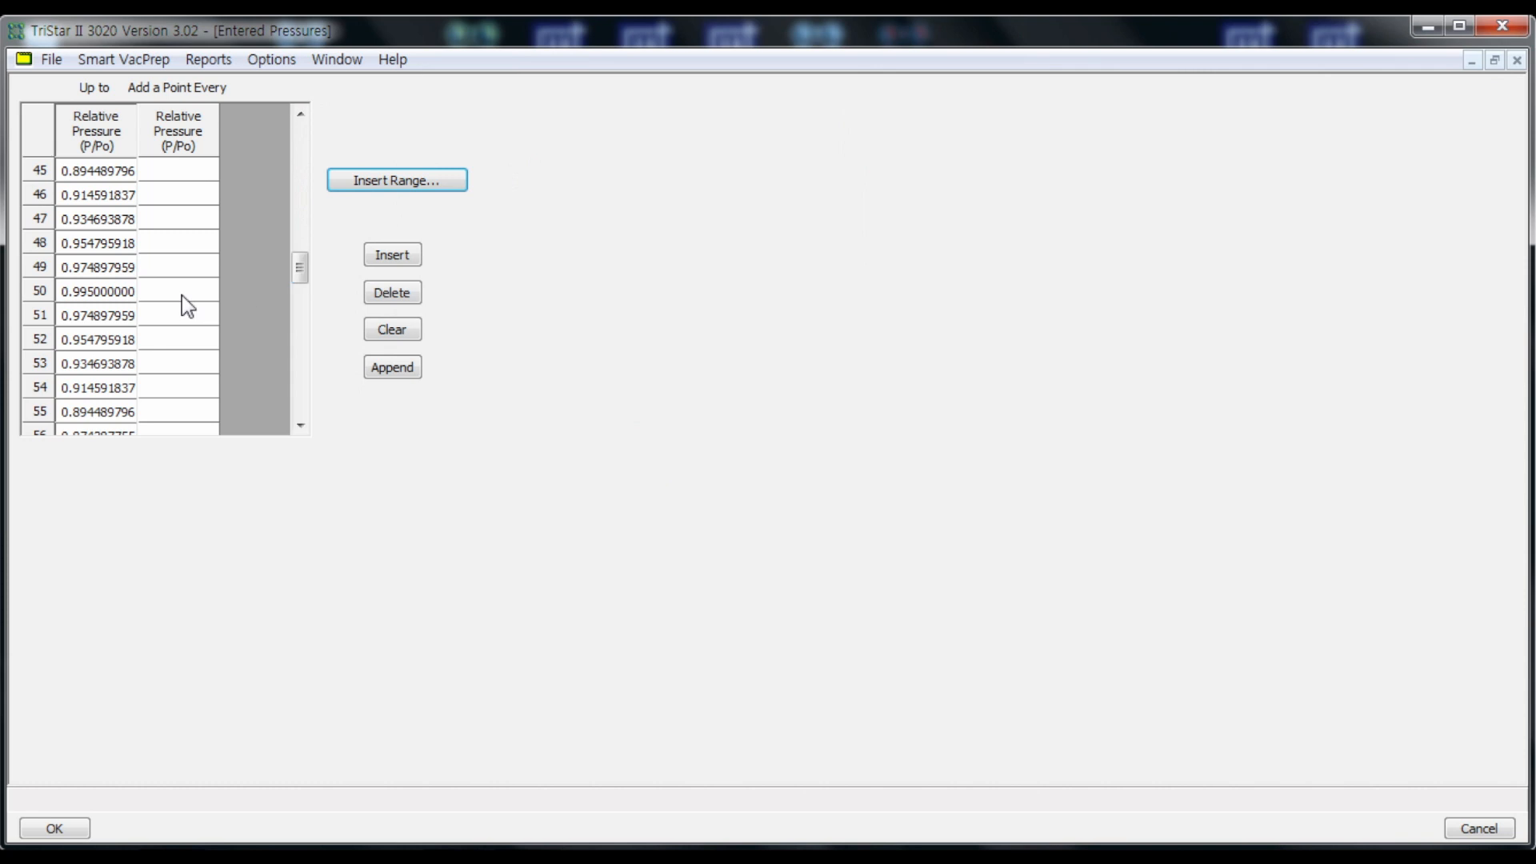
{"action": "left_click", "coordinate": [97, 289]}
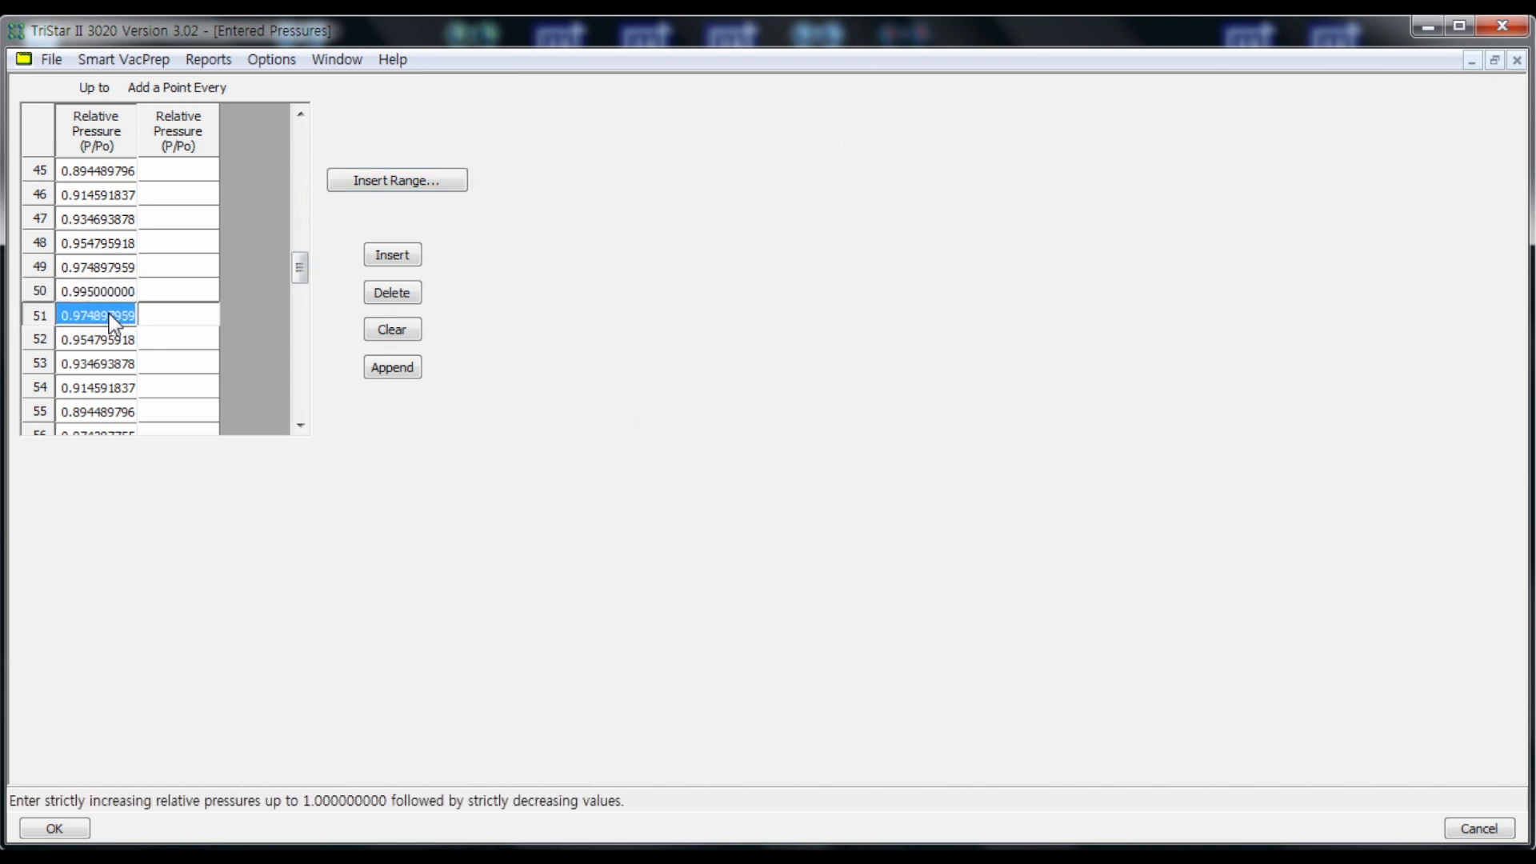
{"action": "left_click_drag", "start_coordinate": [300, 267], "coordinate": [297, 396]}
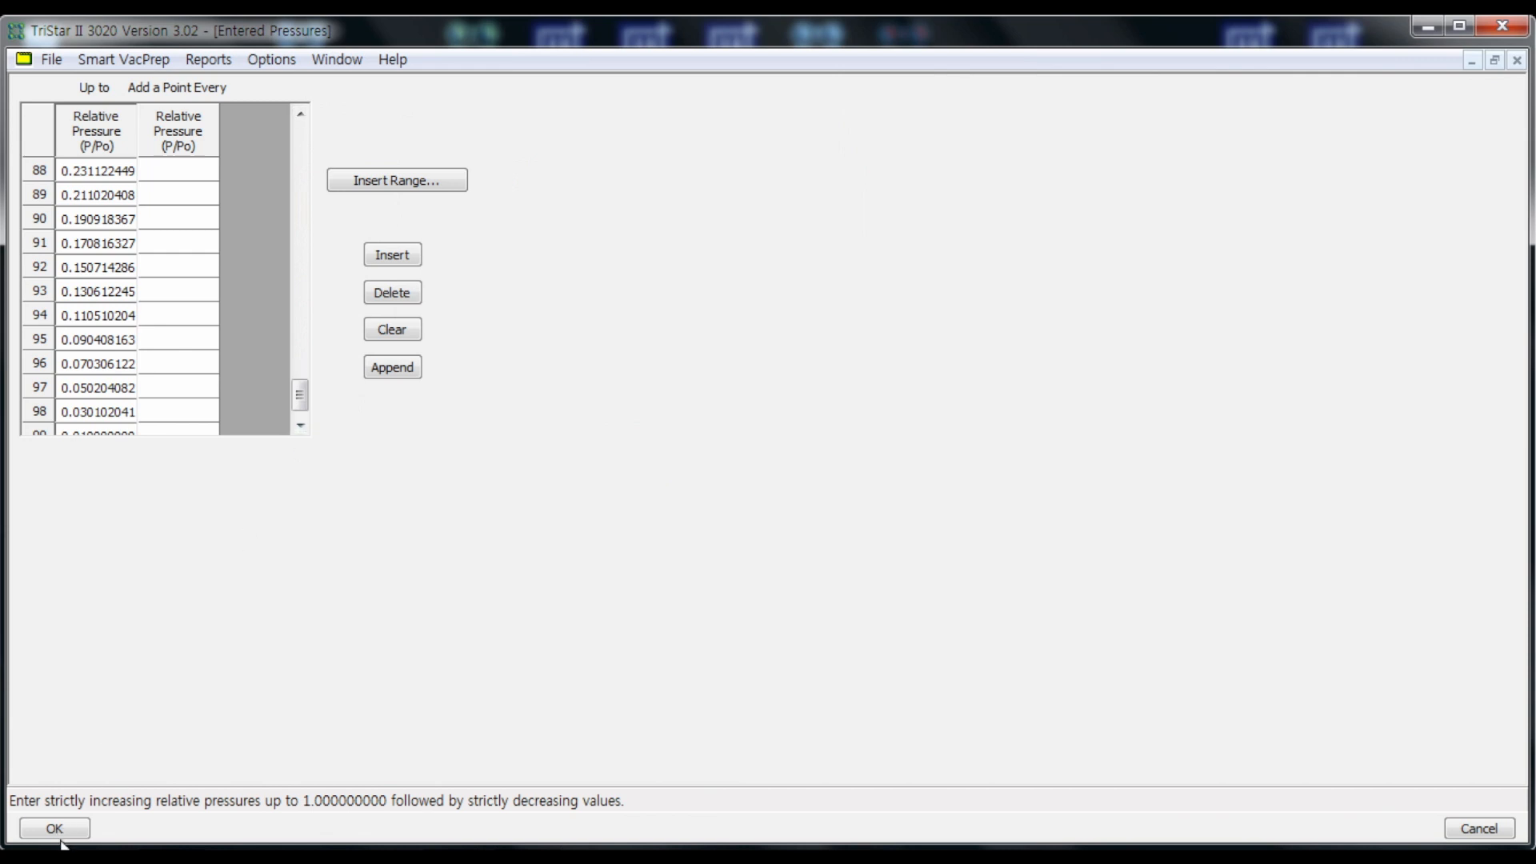
{"action": "left_click_drag", "start_coordinate": [295, 402], "coordinate": [298, 284]}
{"action": "left_click", "coordinate": [115, 167]}
{"action": "key", "text": "Up"}
{"action": "key", "text": "Up"}
{"action": "key", "text": "Up"}
{"action": "key", "text": "Up"}
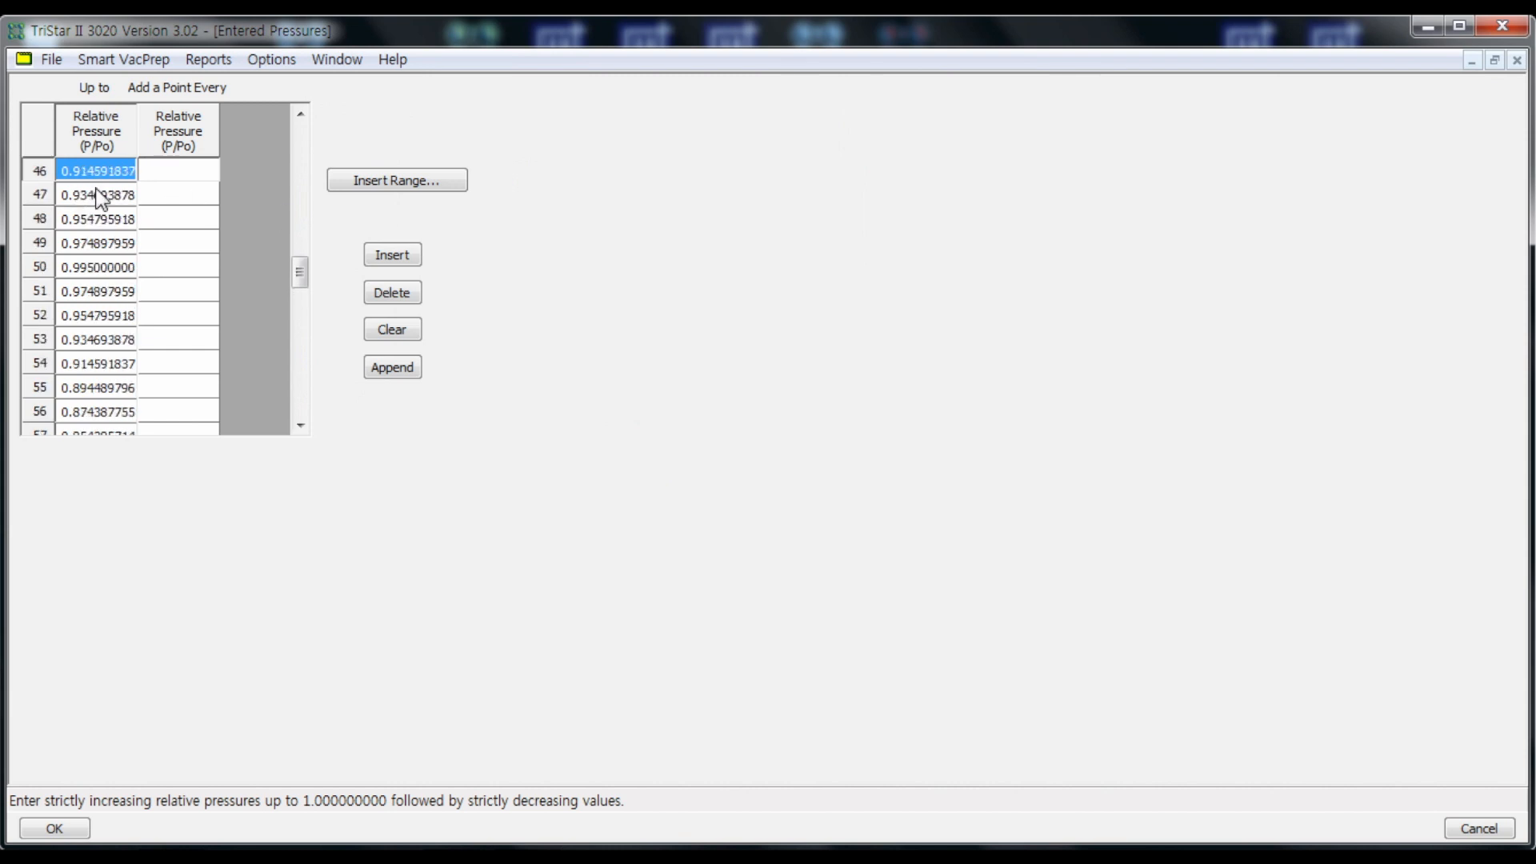
- Insert an extra pressure point above row 47, between the 0.914591837 and 0.934693878 entries
{"action": "left_click", "coordinate": [124, 200]}
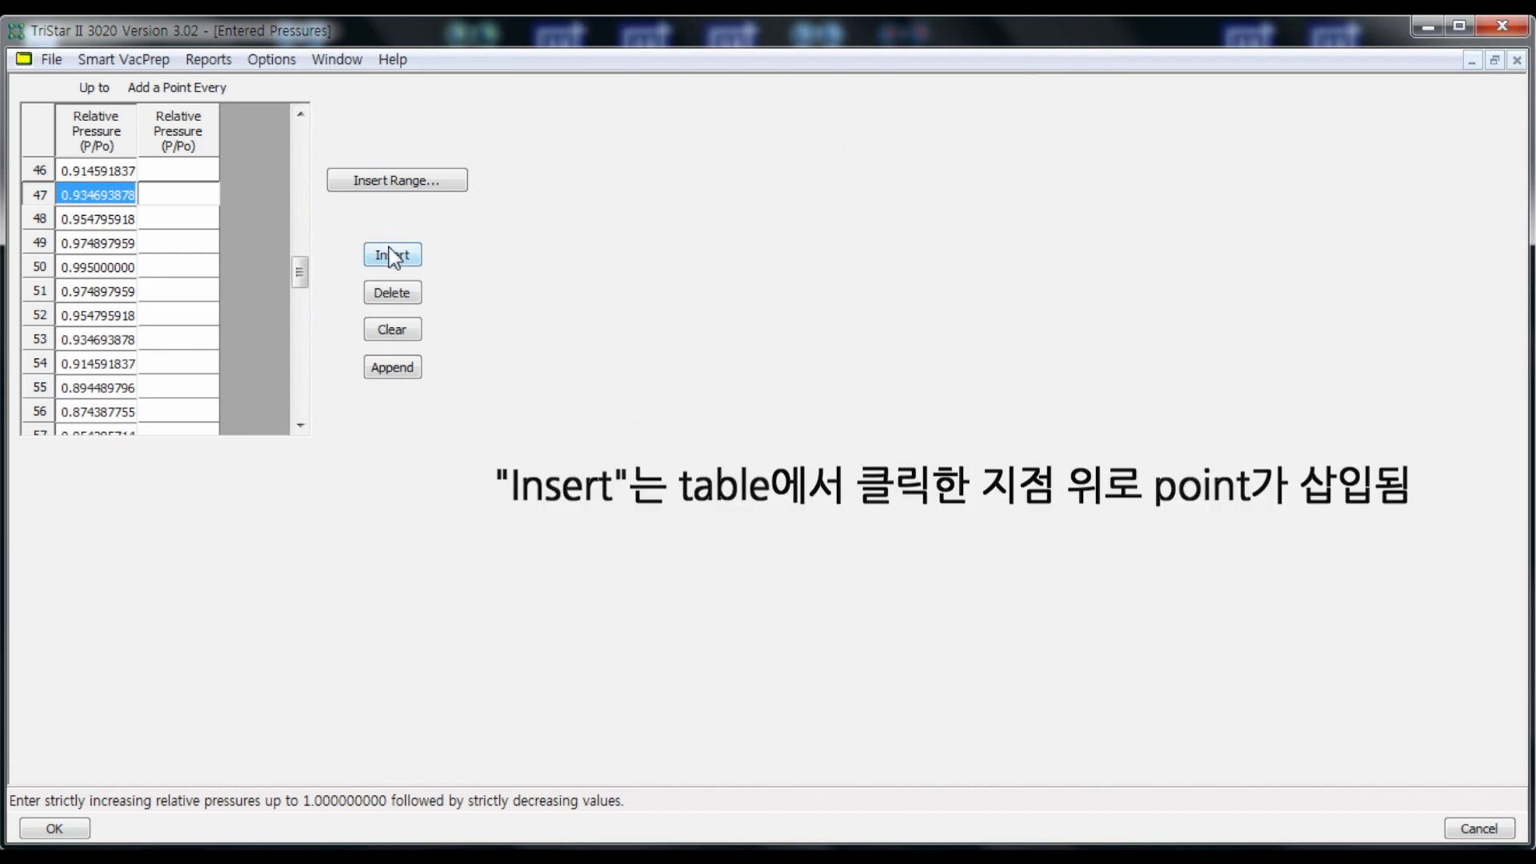
{"action": "left_click", "coordinate": [83, 169]}
{"action": "left_click", "coordinate": [84, 188]}
{"action": "left_click", "coordinate": [107, 177]}
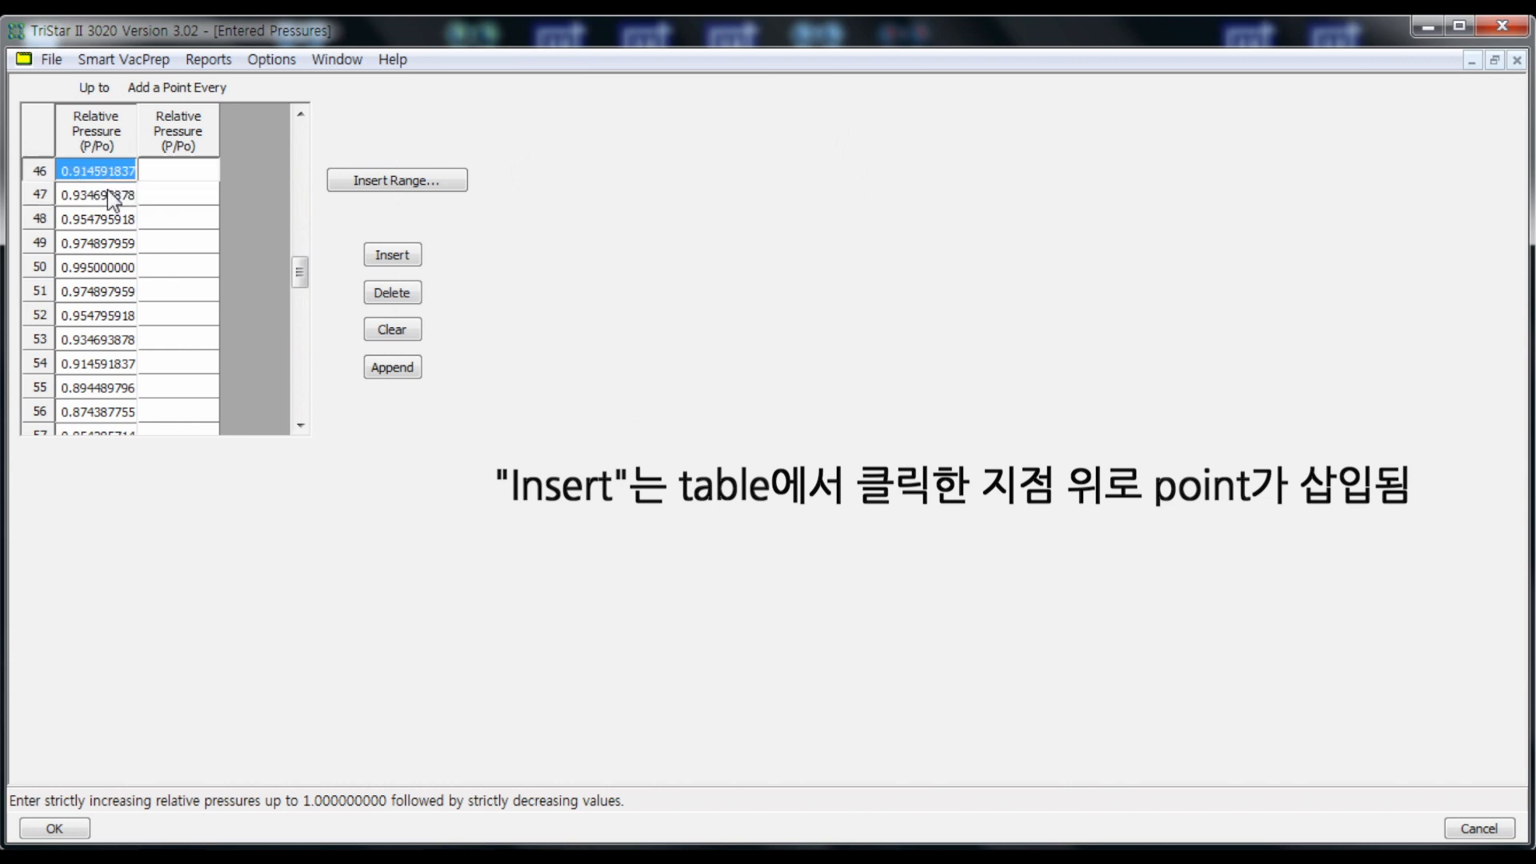
{"action": "left_click", "coordinate": [110, 193]}
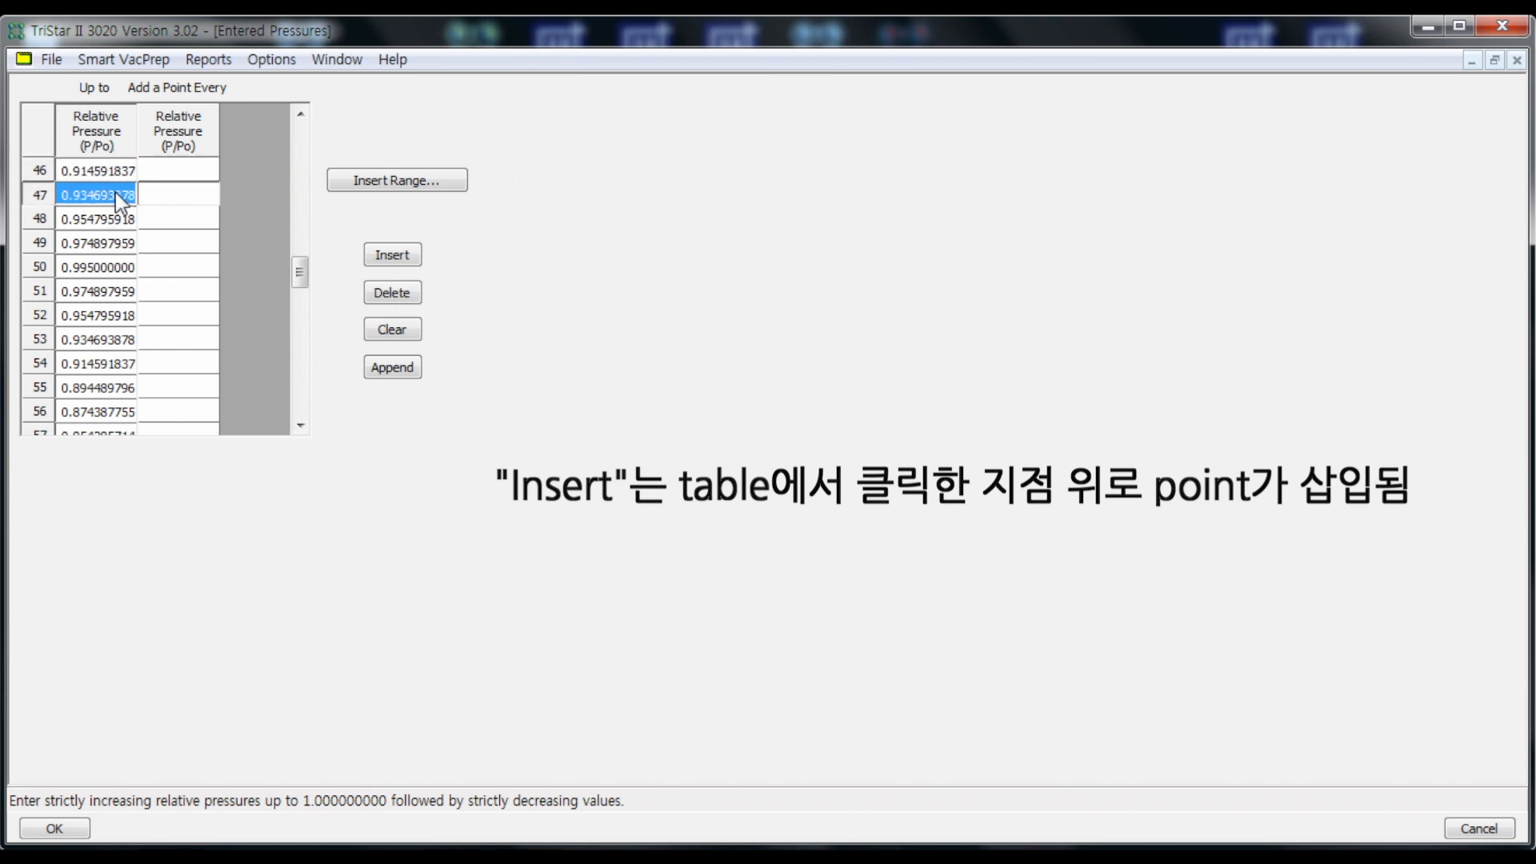
{"action": "left_click", "coordinate": [388, 254]}
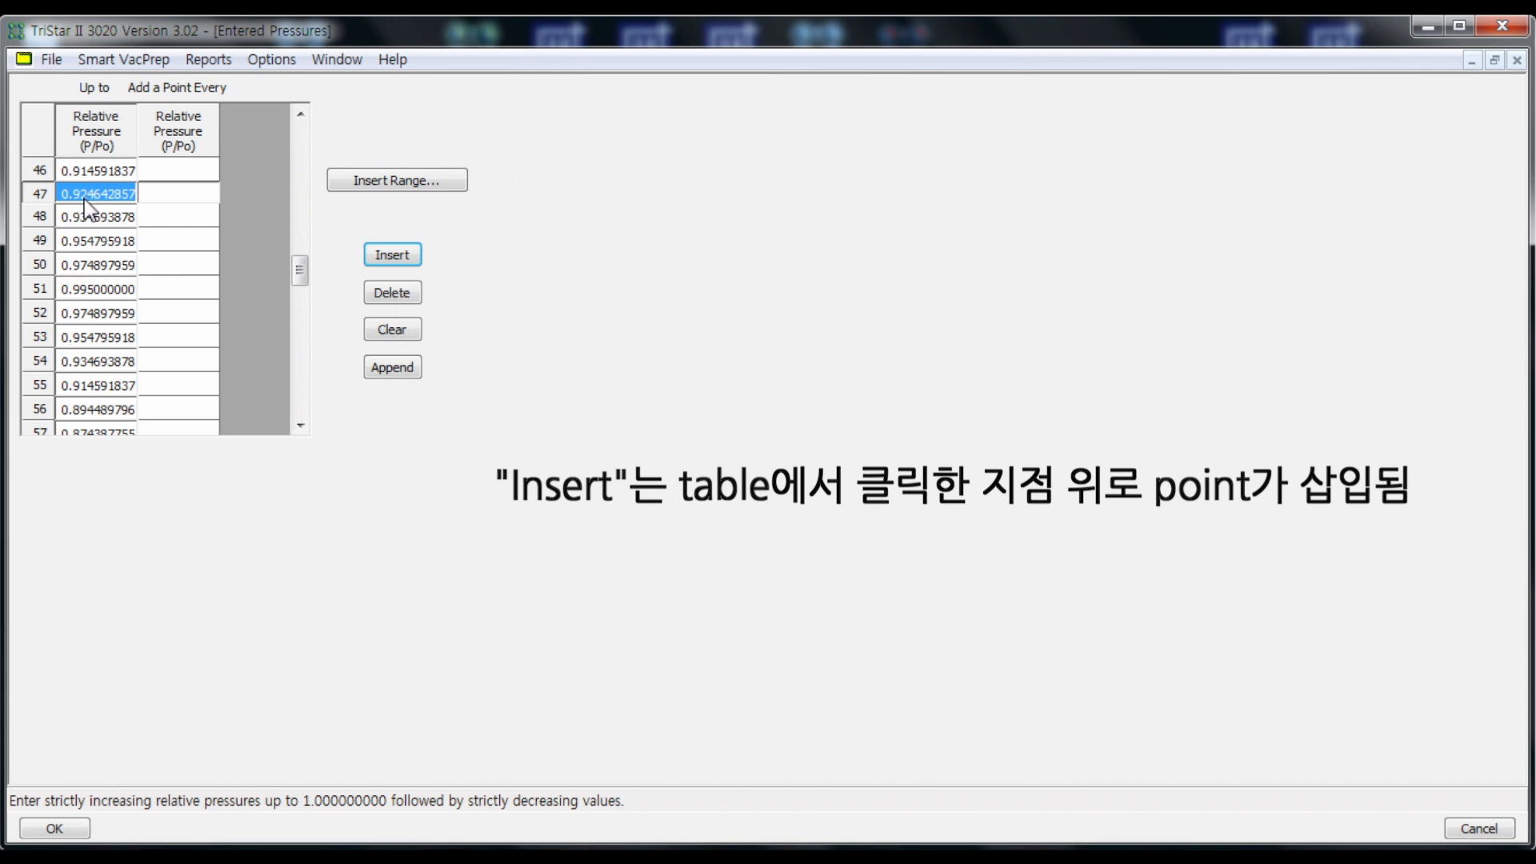
- Insert three more pressure points, one at a time, directly above the adsorption entry 0.954795918
{"action": "left_click", "coordinate": [88, 242]}
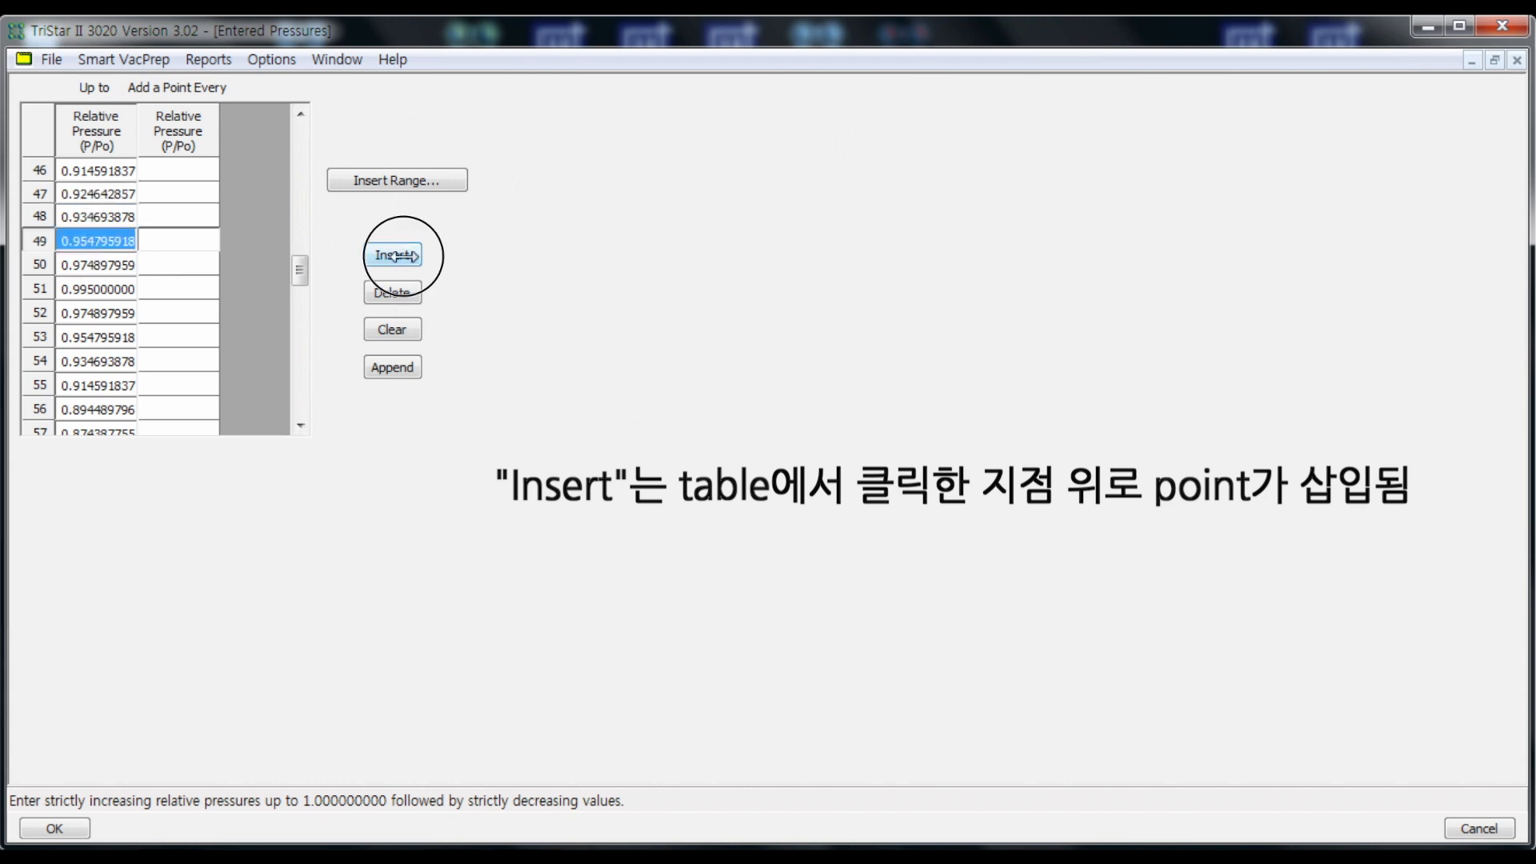
{"action": "left_click", "coordinate": [395, 255]}
{"action": "left_click", "coordinate": [88, 264]}
{"action": "left_click", "coordinate": [382, 254]}
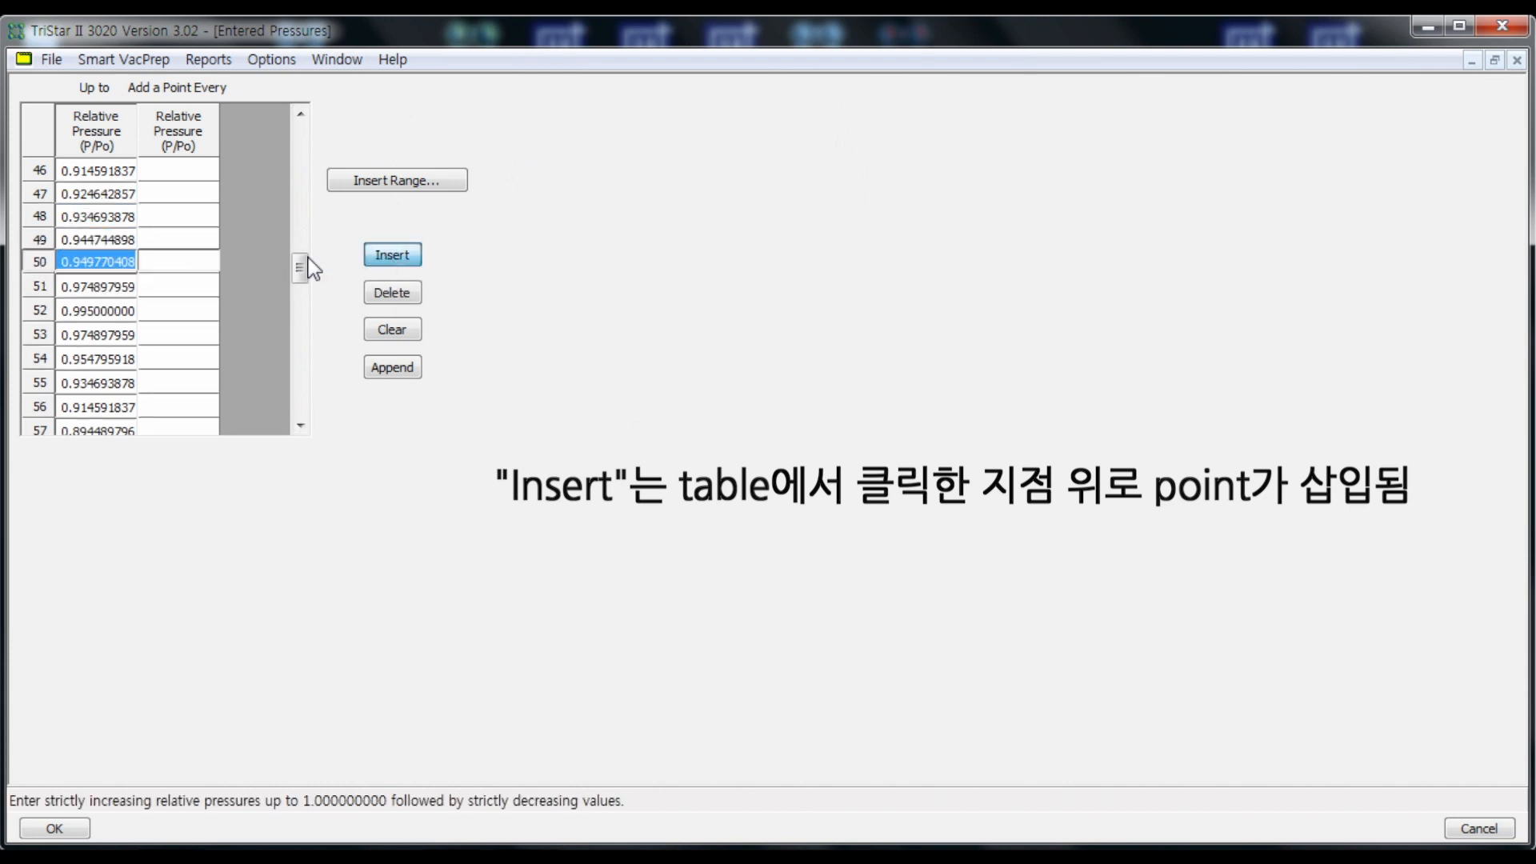
{"action": "left_click", "coordinate": [88, 286]}
{"action": "left_click", "coordinate": [394, 255]}
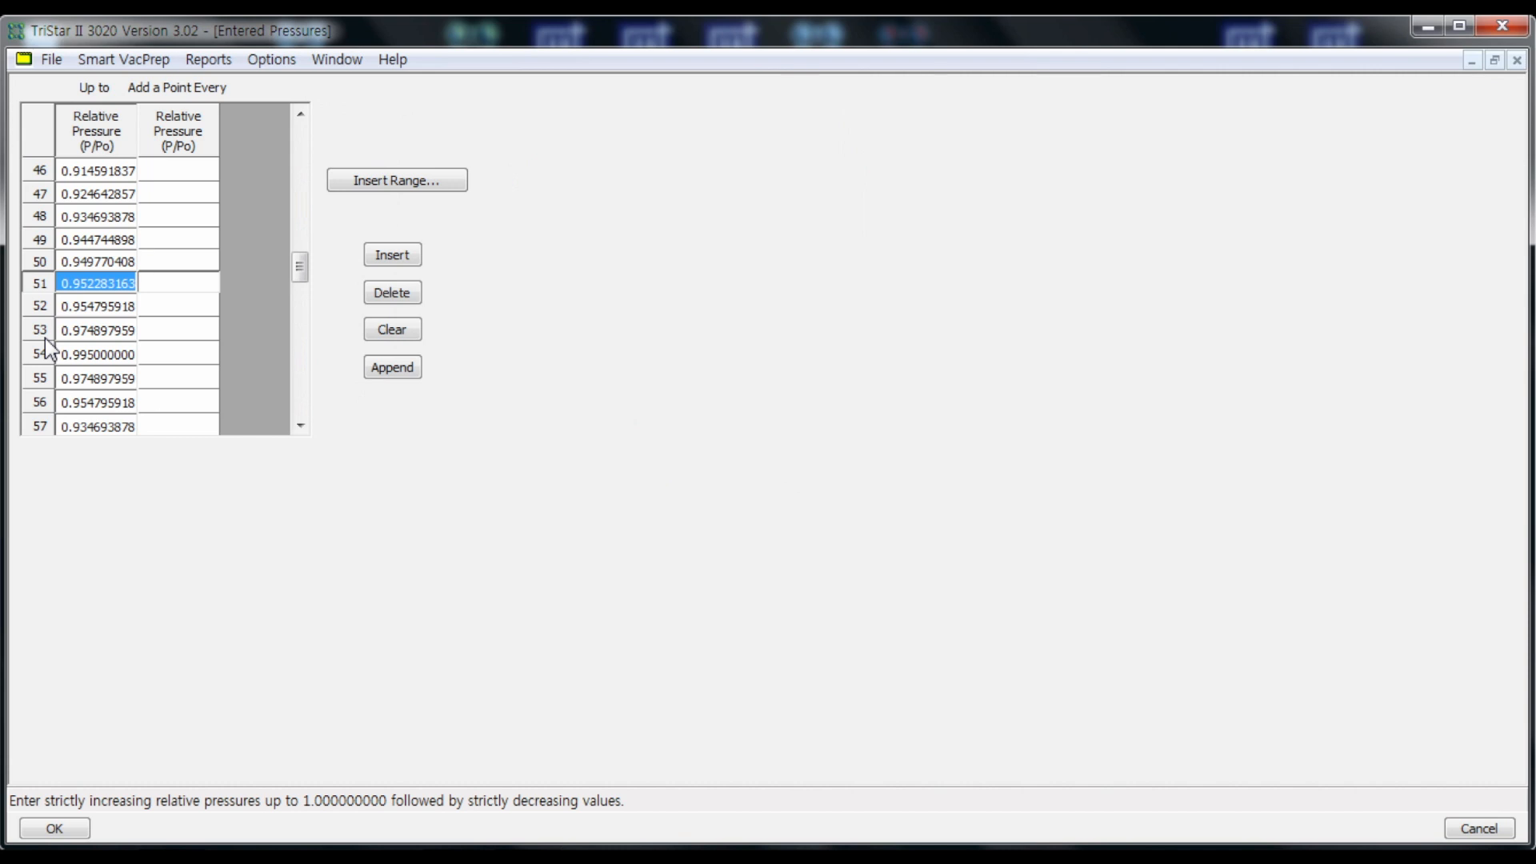
- Clear the whole pressure table and insert a linear 50-point range from 0.01 to 0.995 P/Po
{"action": "left_click", "coordinate": [404, 328]}
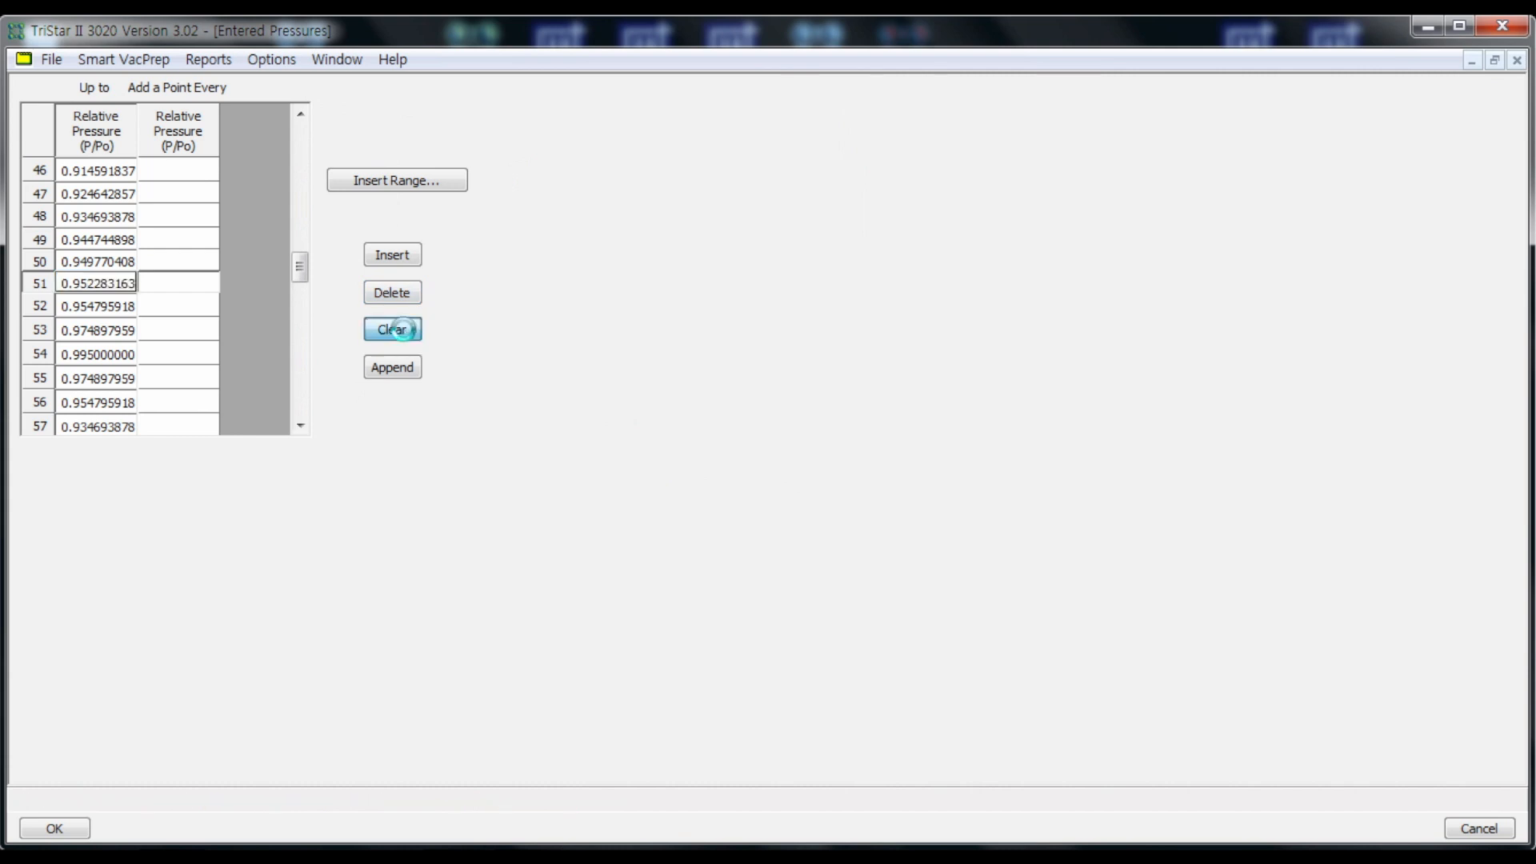
{"action": "left_click", "coordinate": [748, 492]}
{"action": "left_click", "coordinate": [419, 180]}
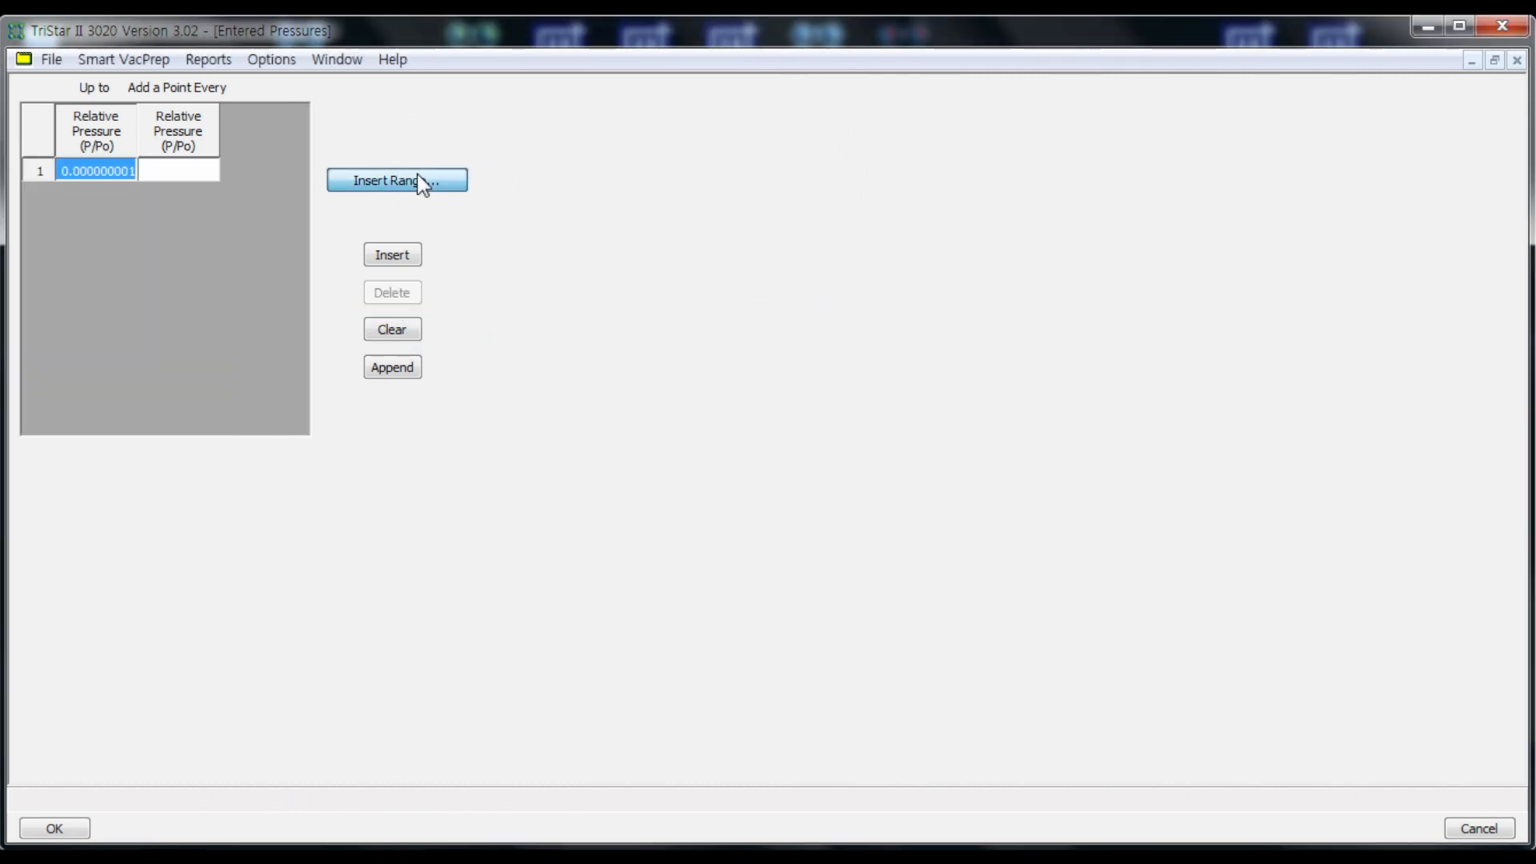
{"action": "type", "text": "0.01"}
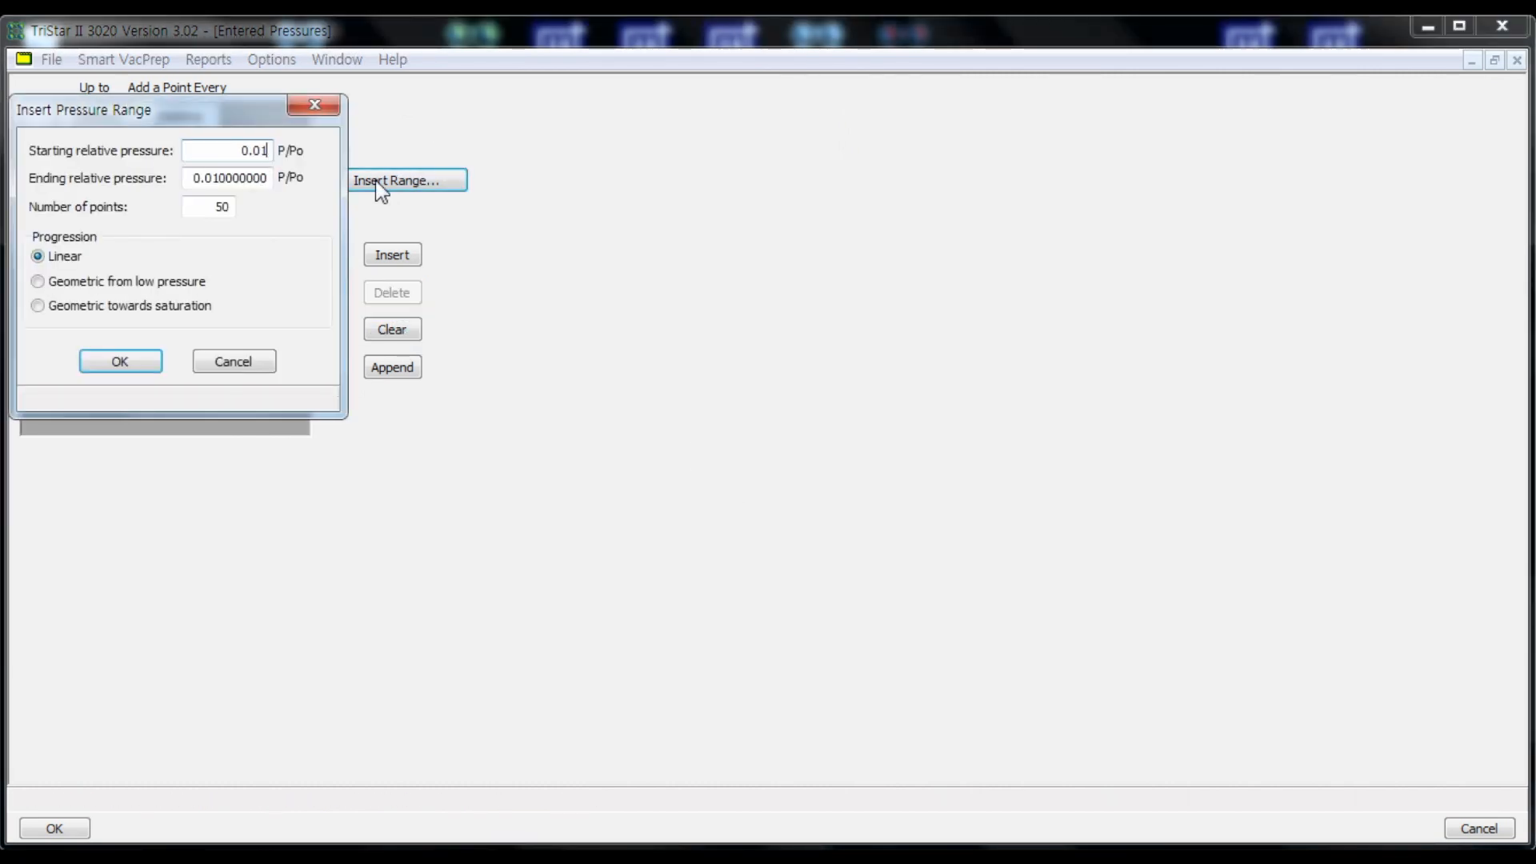
{"action": "key", "text": "Tab"}
{"action": "type", "text": "0.995"}
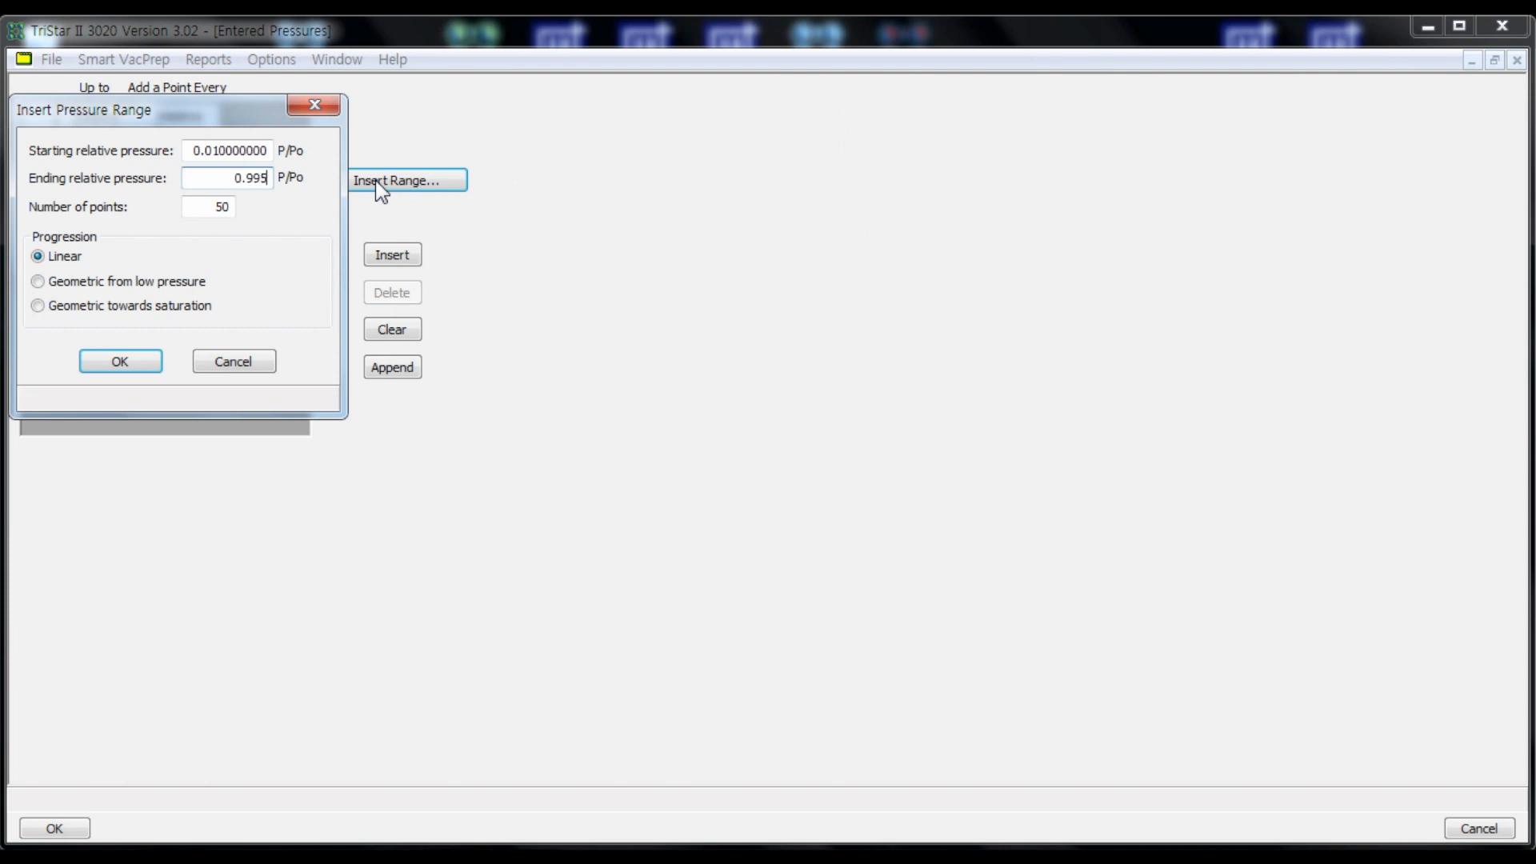
{"action": "key", "text": "Return"}
- Insert a linear 50-point desorption range from 0.995 to 0.01 P/Po and accept the pressure table
{"action": "left_click", "coordinate": [376, 180]}
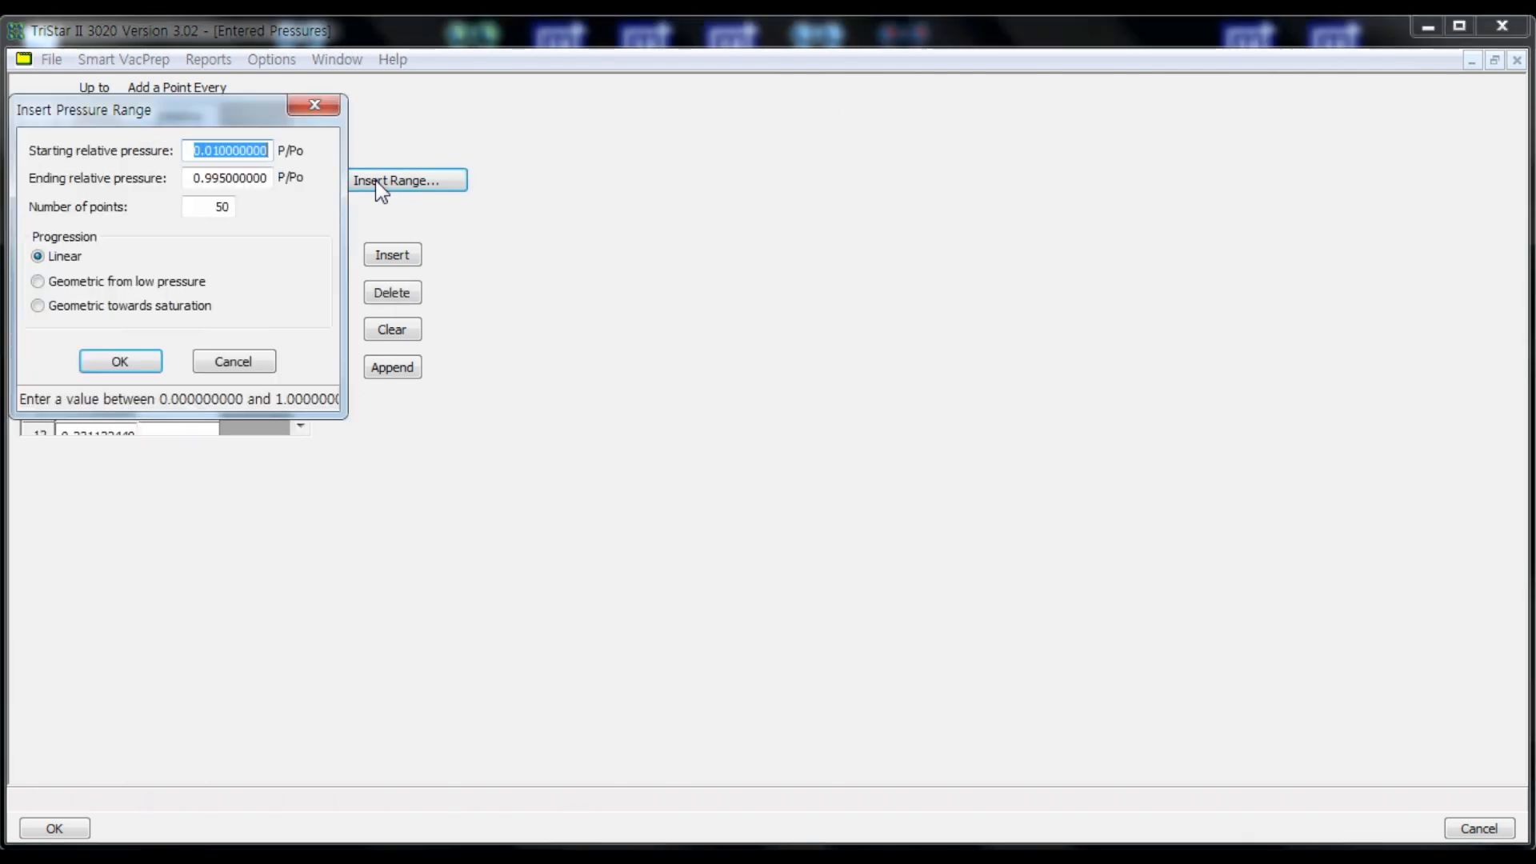
{"action": "type", "text": "0.995"}
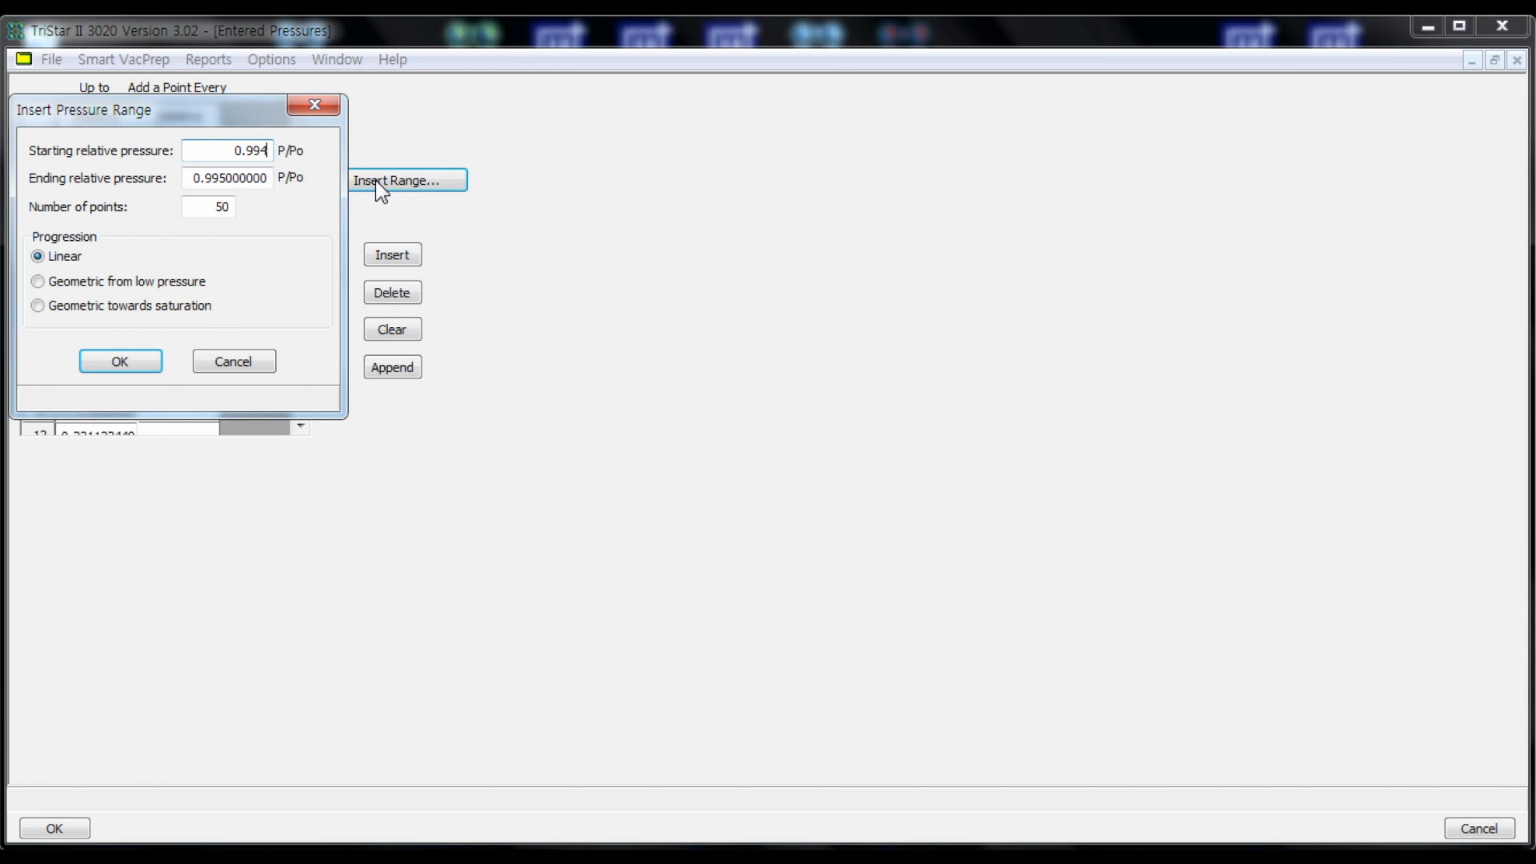
{"action": "key", "text": "Tab"}
{"action": "type", "text": "0.01"}
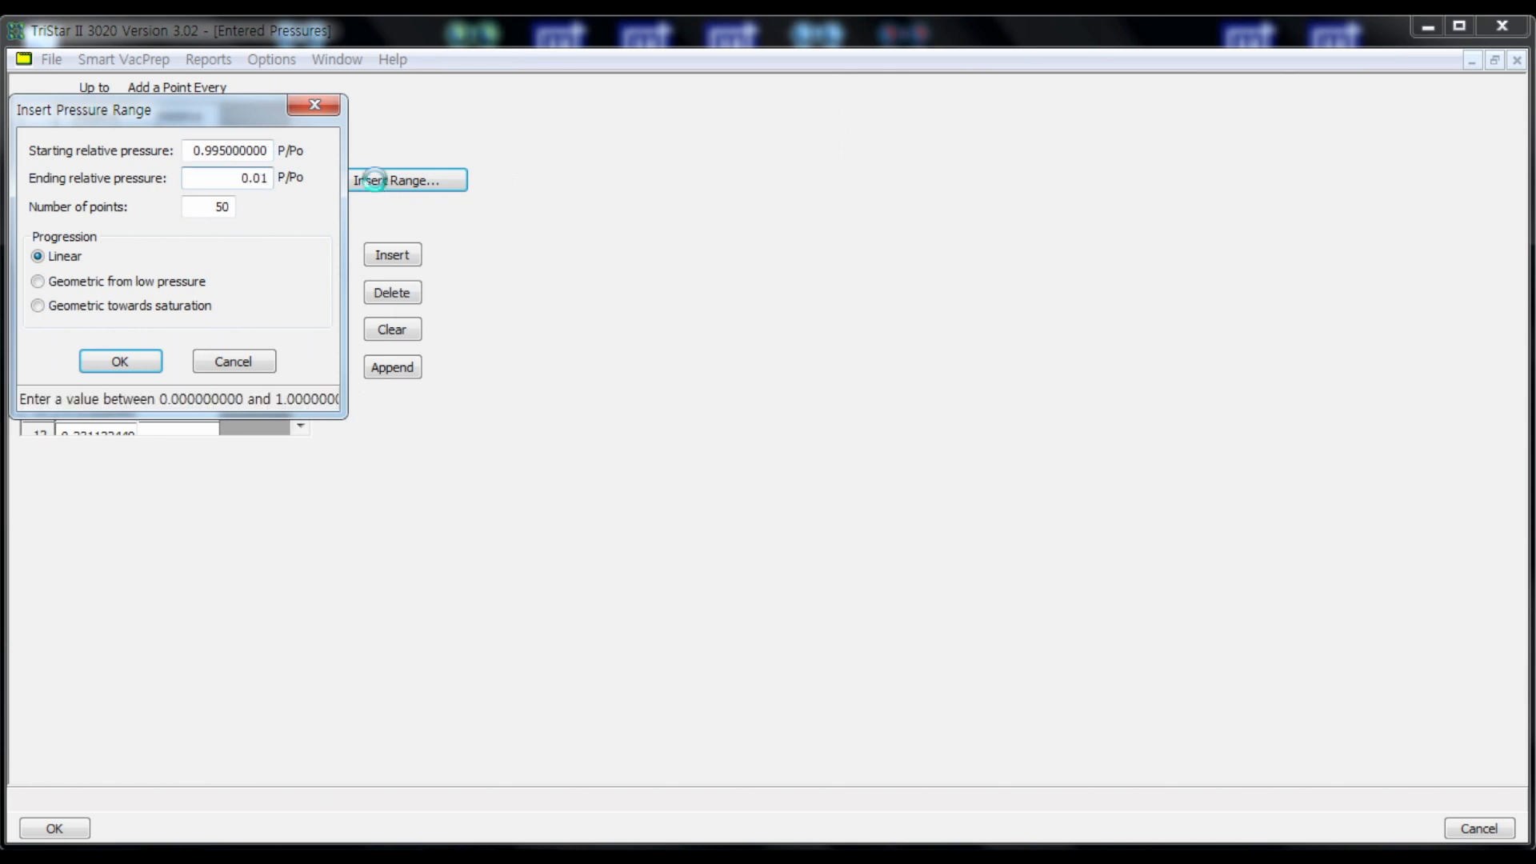
{"action": "key", "text": "Return"}
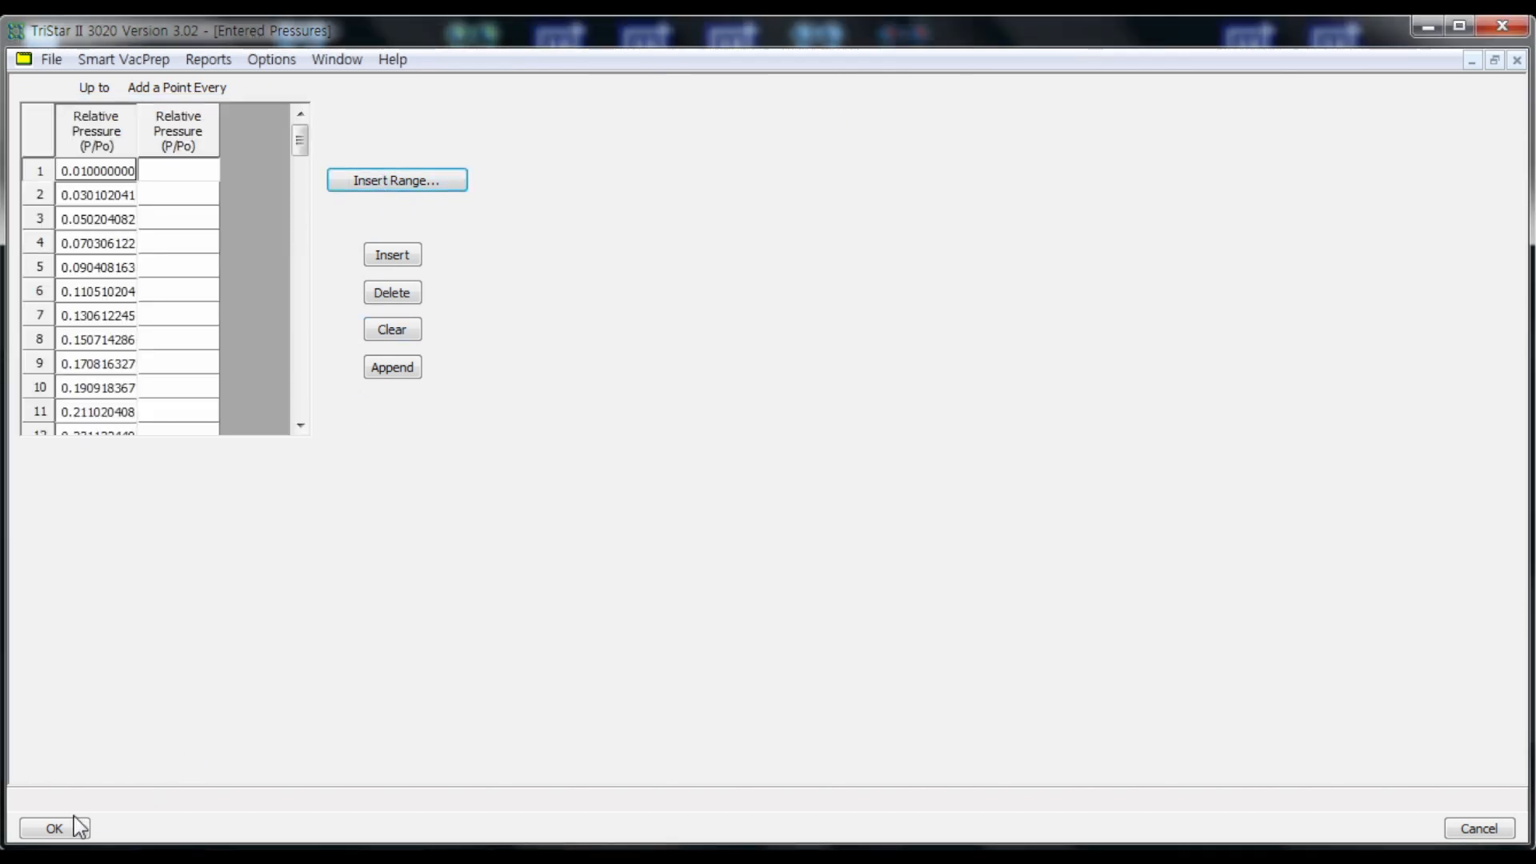
{"action": "left_click", "coordinate": [55, 828]}
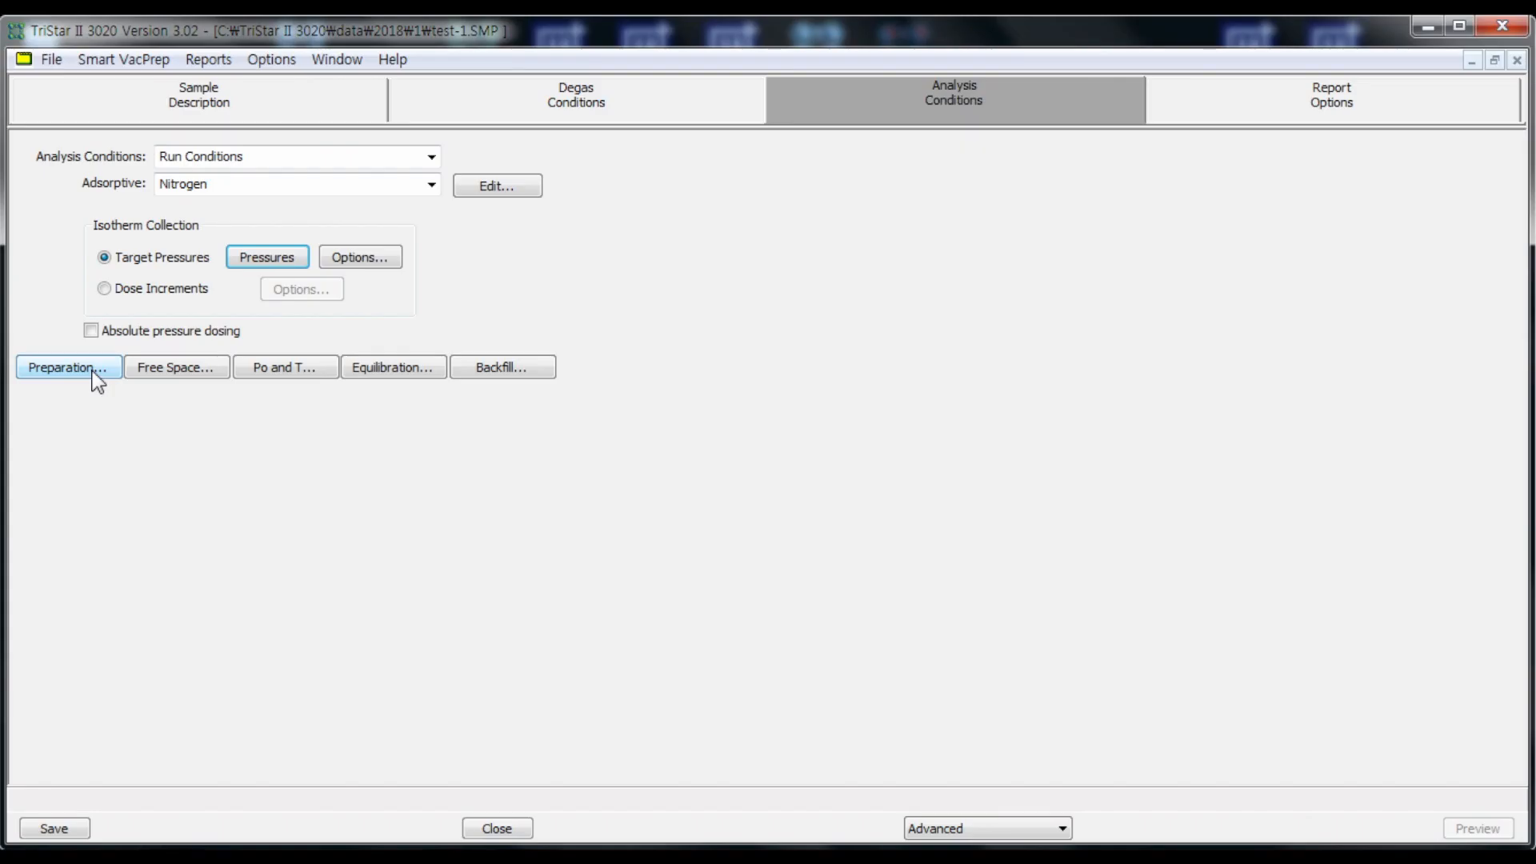
- Open the preparation options of the analysis conditions and try Fast evacuation, switching it back off
{"action": "left_click", "coordinate": [68, 367]}
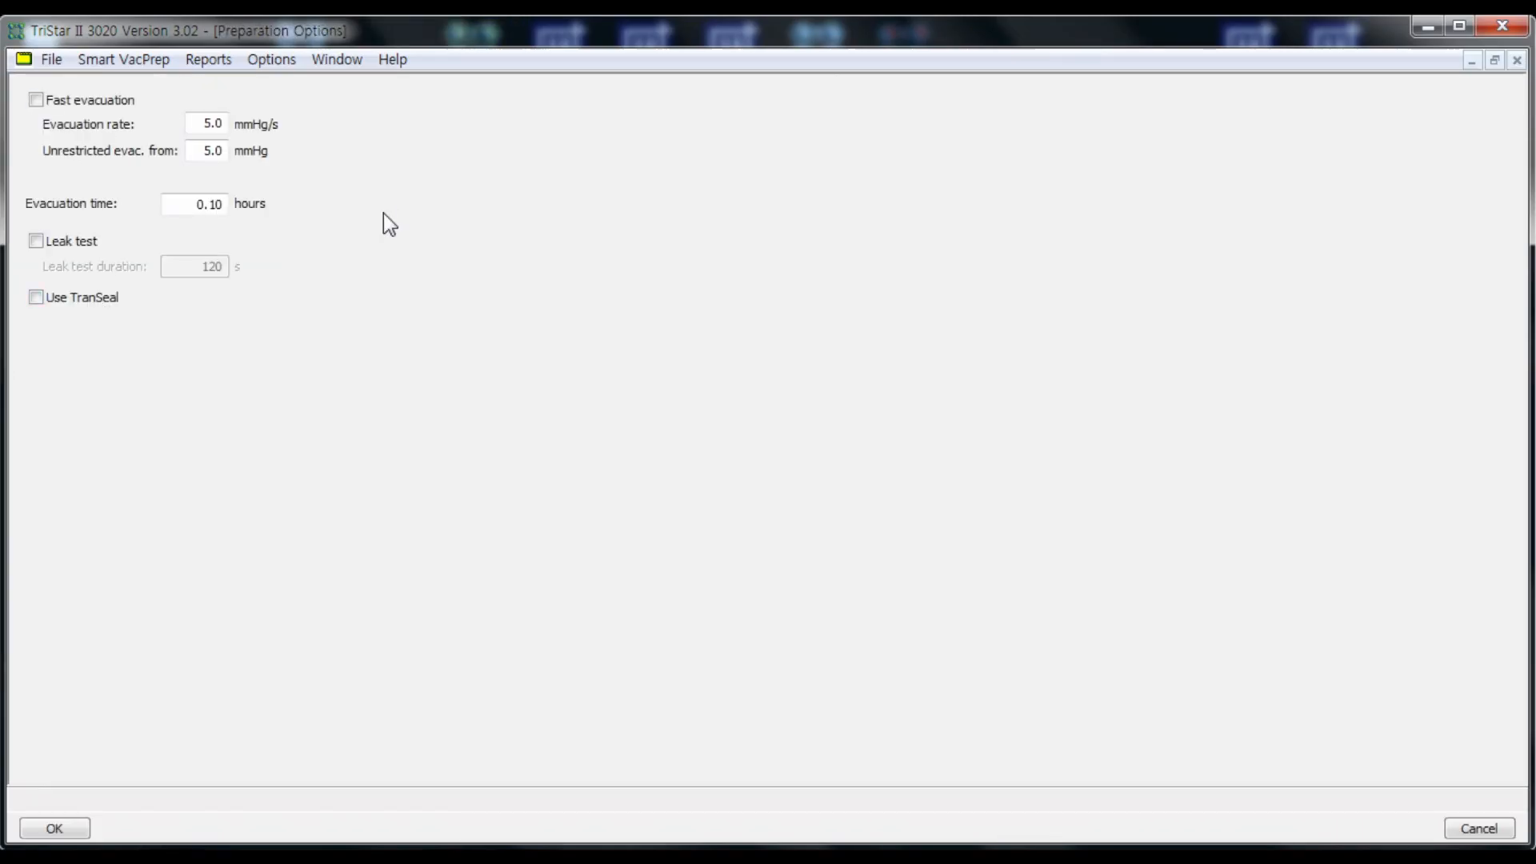
{"action": "left_click", "coordinate": [54, 109]}
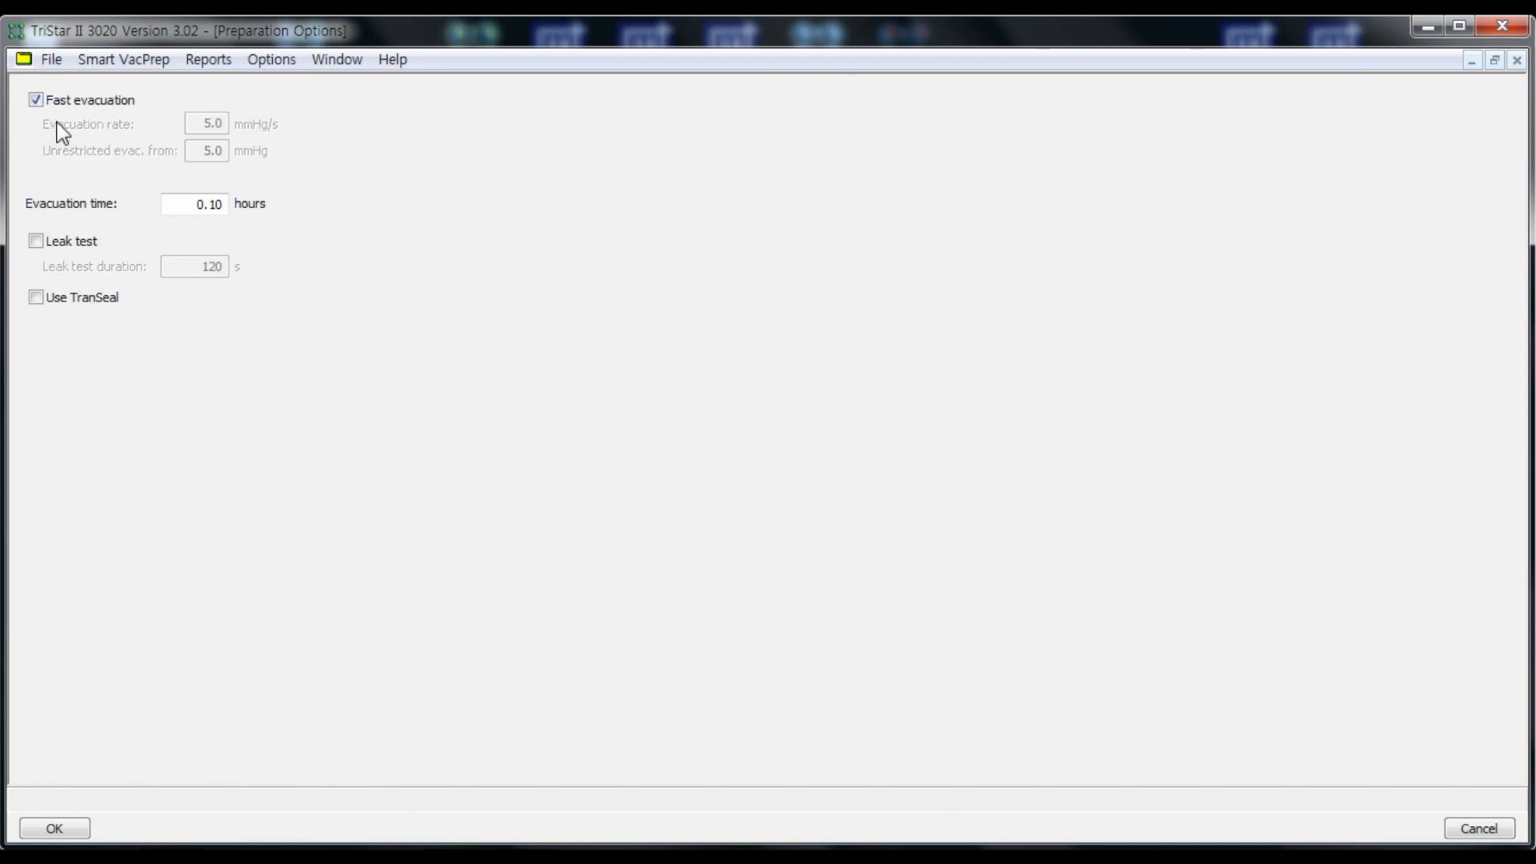
{"action": "left_click", "coordinate": [36, 101]}
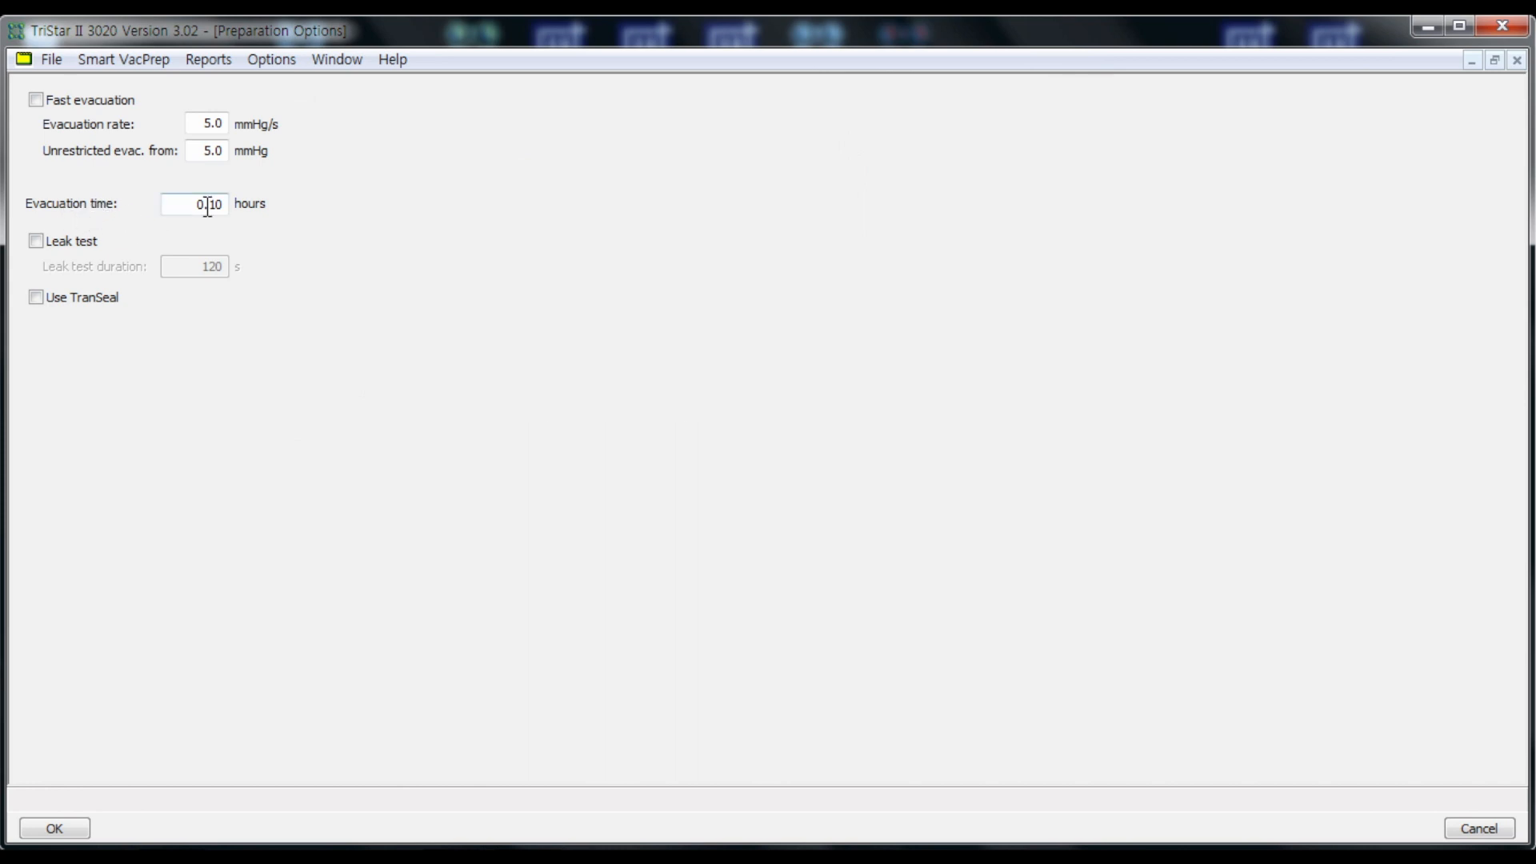
- Enable the leak test in the preparation options and accept them
{"action": "left_click_drag", "start_coordinate": [182, 205], "coordinate": [300, 212]}
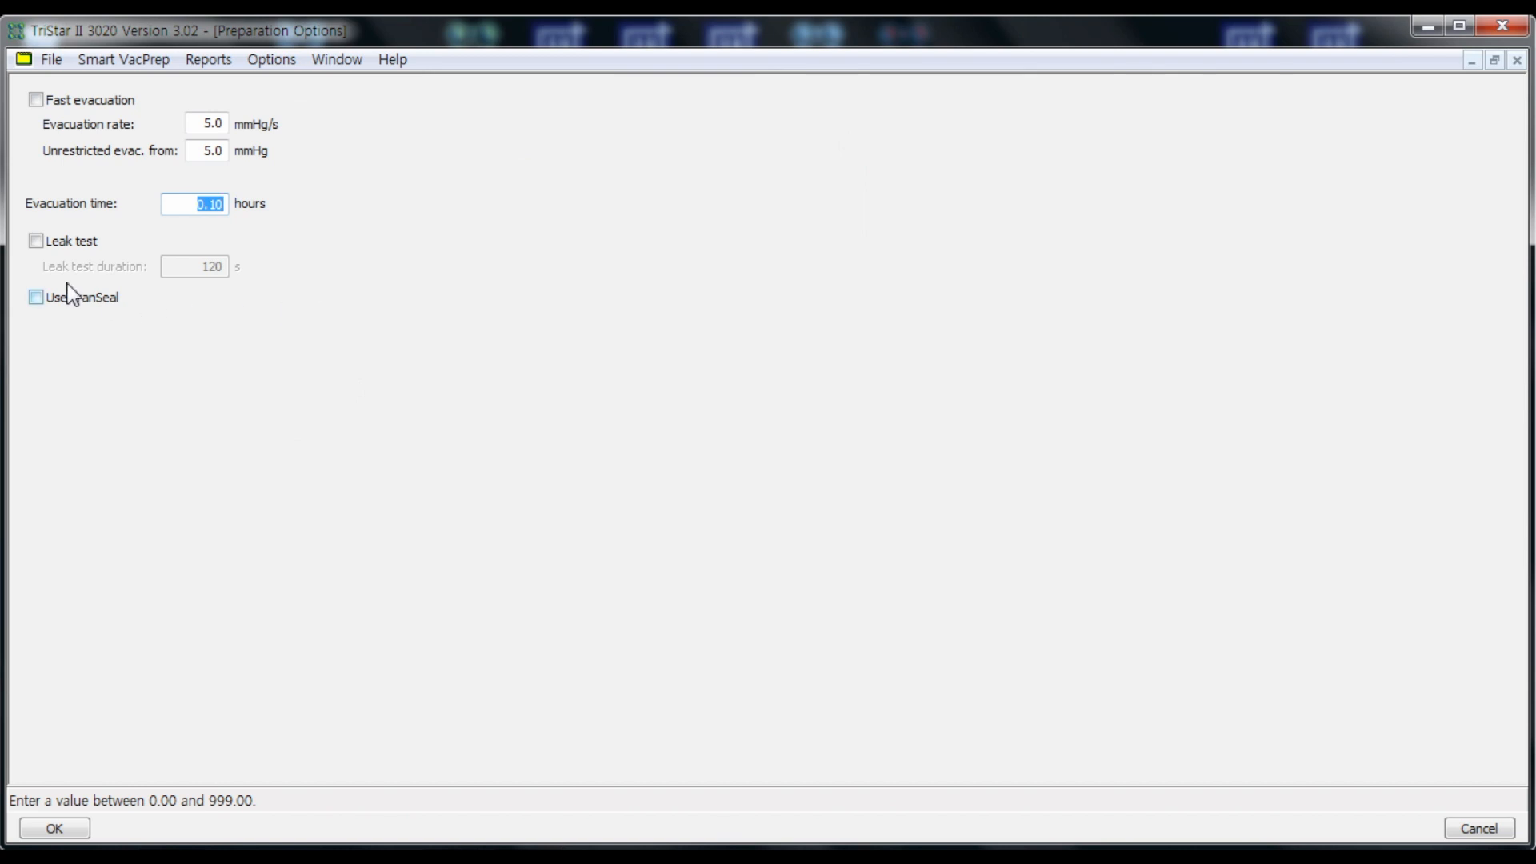
{"action": "left_click", "coordinate": [36, 240]}
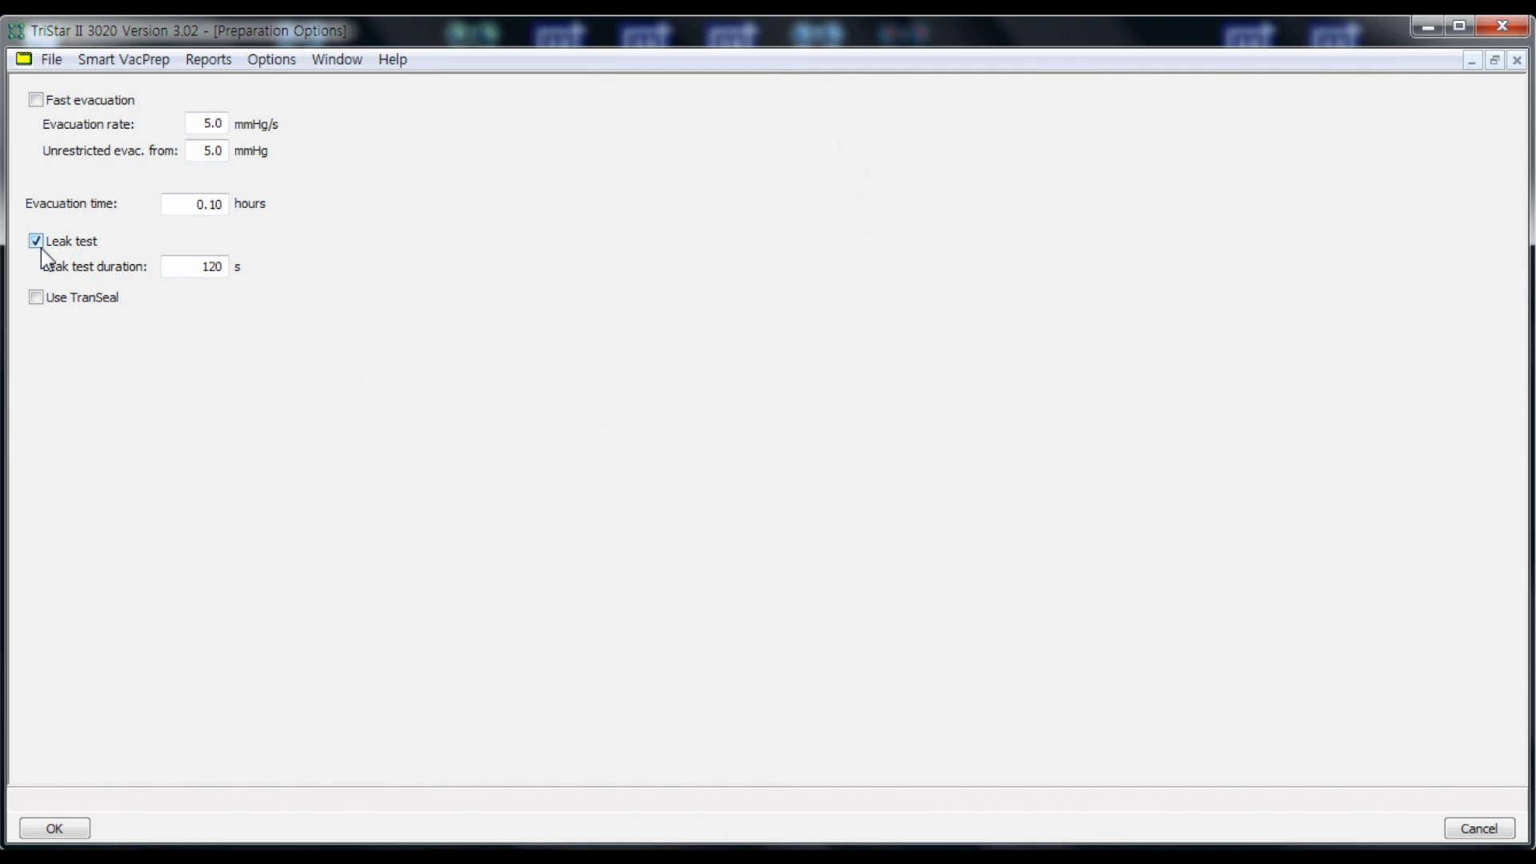
{"action": "left_click", "coordinate": [63, 832]}
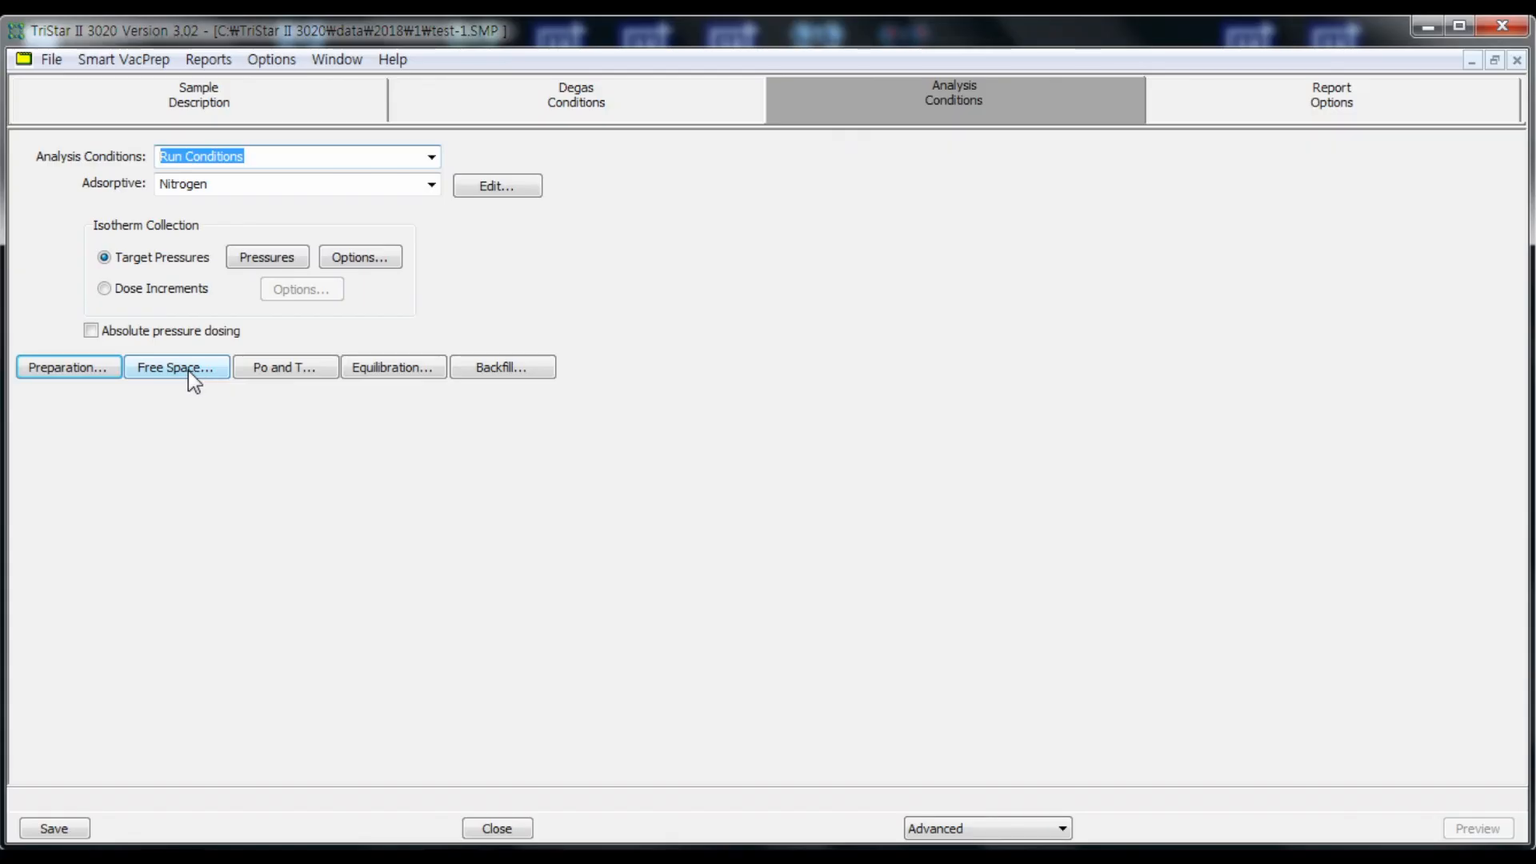
- Open the free space options and try the outgas test under Measure, switching it back off
{"action": "left_click", "coordinate": [190, 372]}
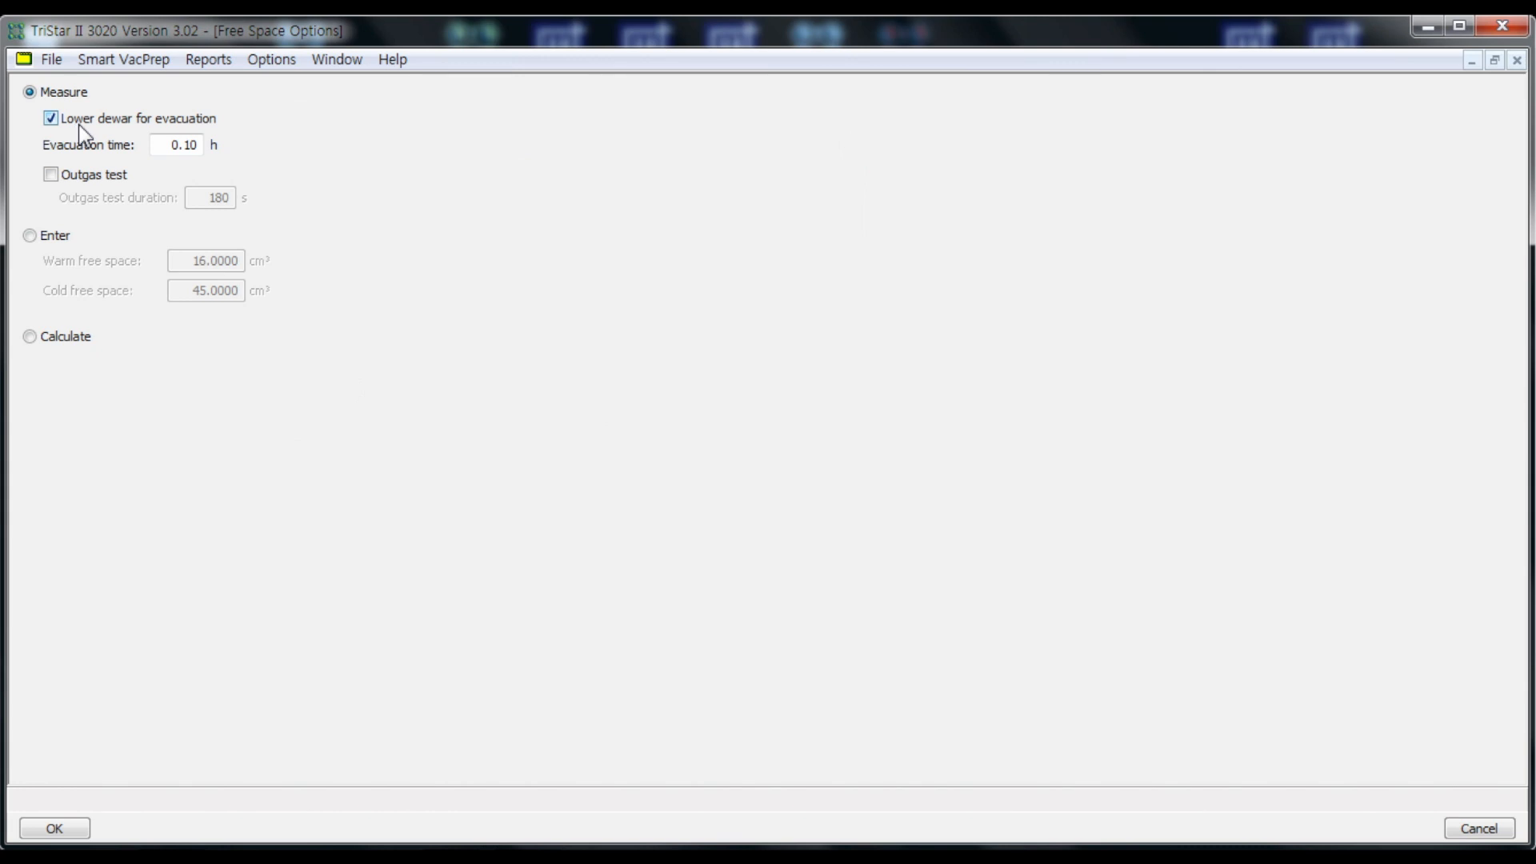
{"action": "left_click", "coordinate": [156, 144]}
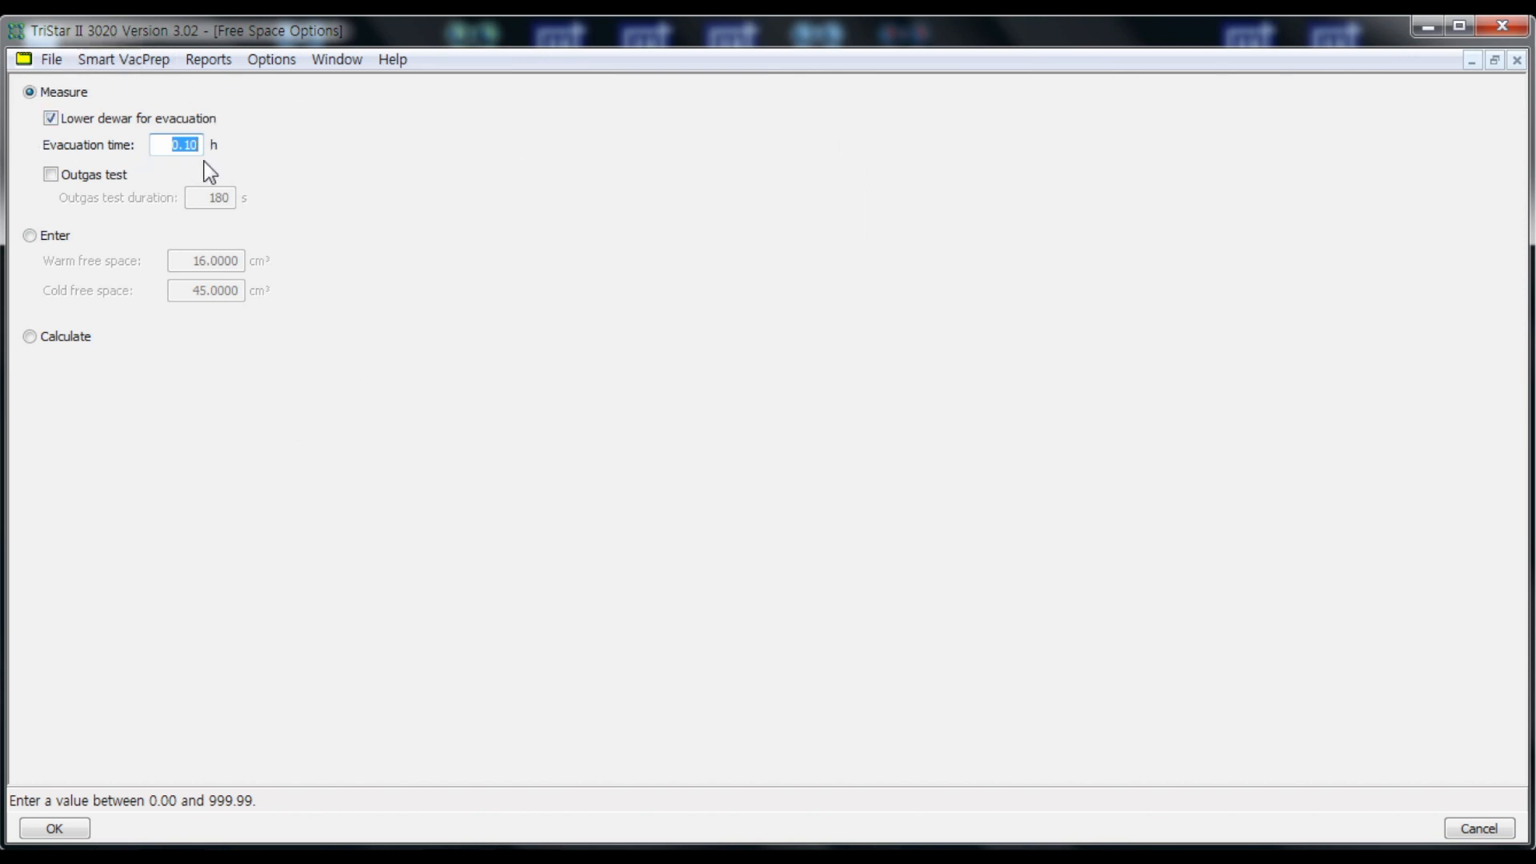
{"action": "left_click", "coordinate": [54, 181]}
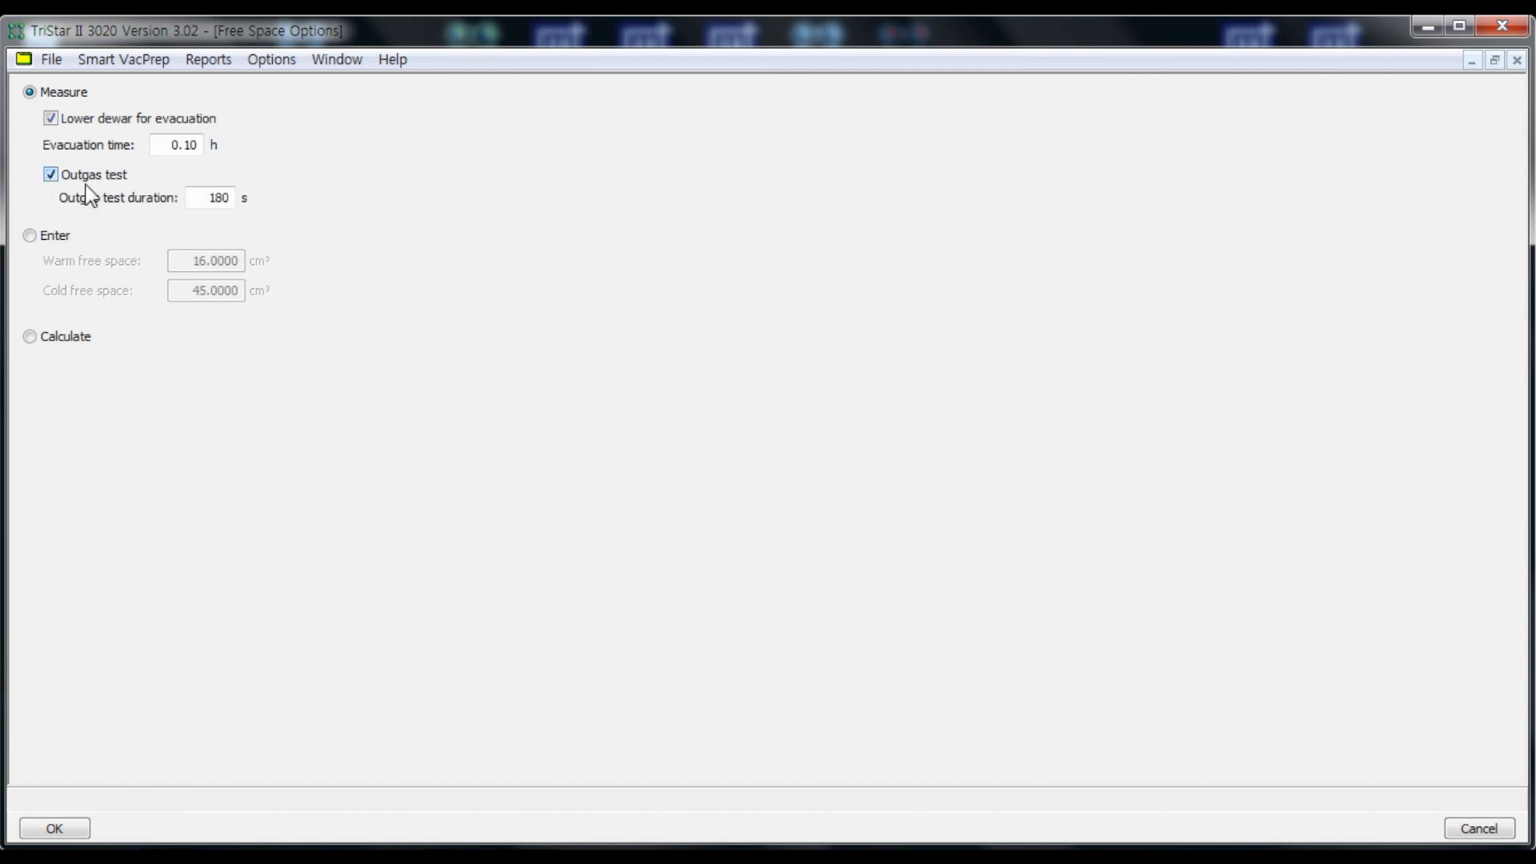
{"action": "left_click", "coordinate": [206, 200]}
{"action": "left_click", "coordinate": [184, 146]}
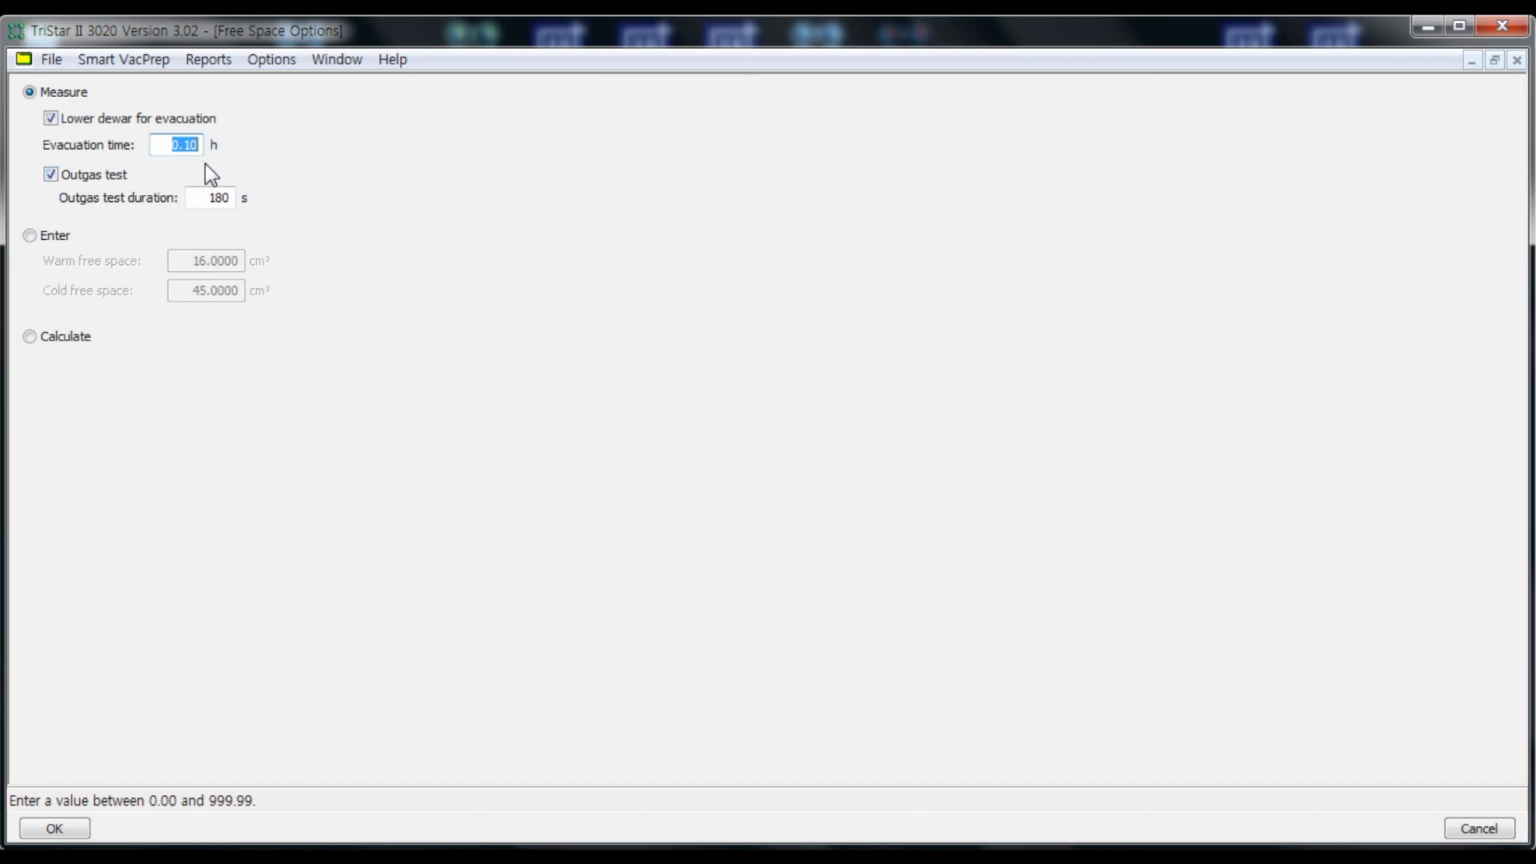
{"action": "left_click", "coordinate": [79, 182]}
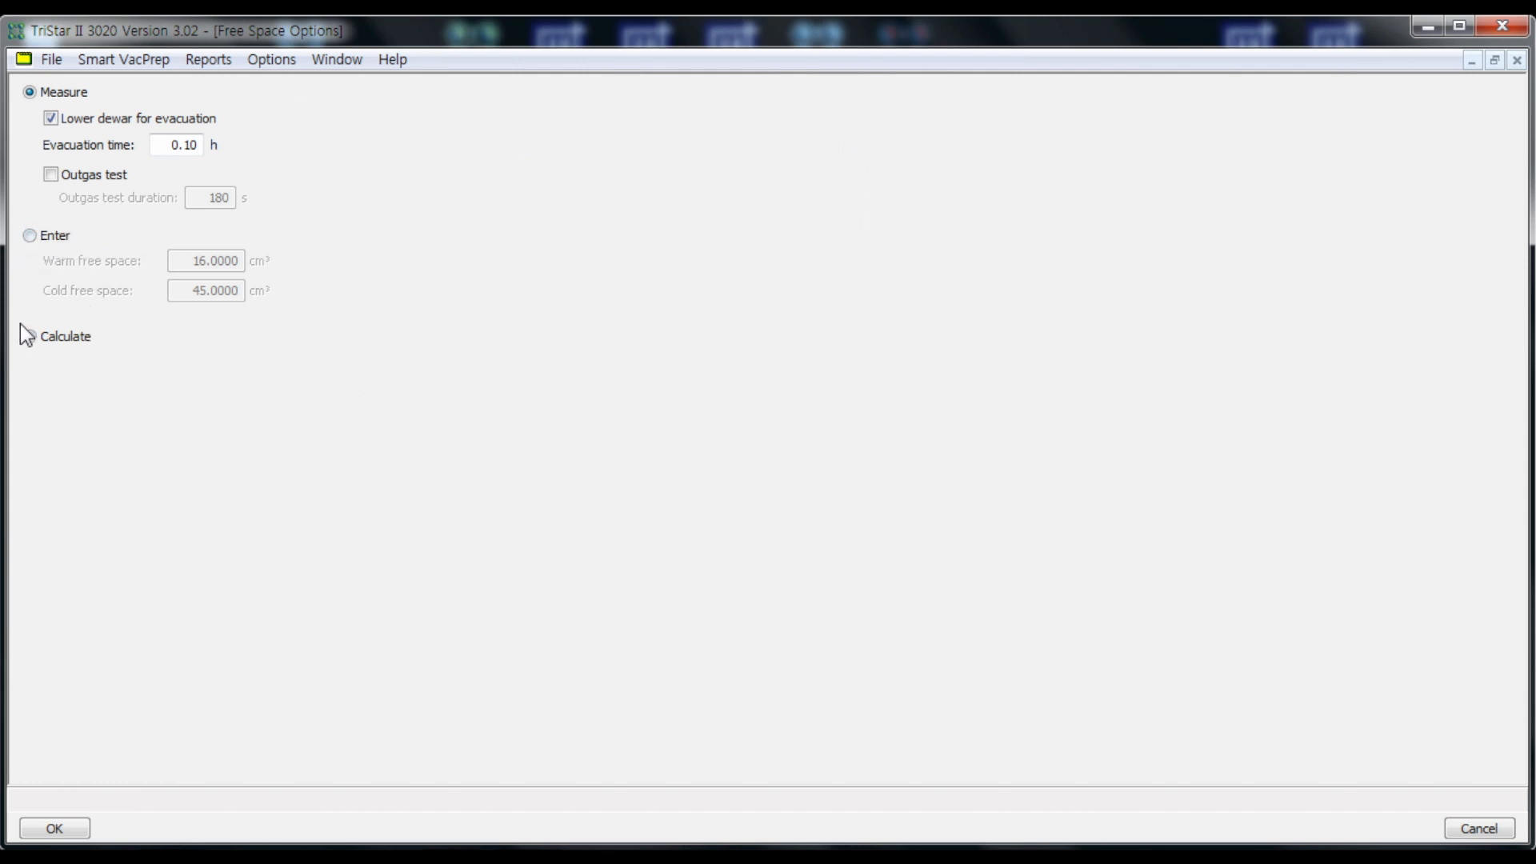
- Try the Enter method for warm and cold free space, return to Measure and accept the free space options
{"action": "left_click", "coordinate": [51, 233]}
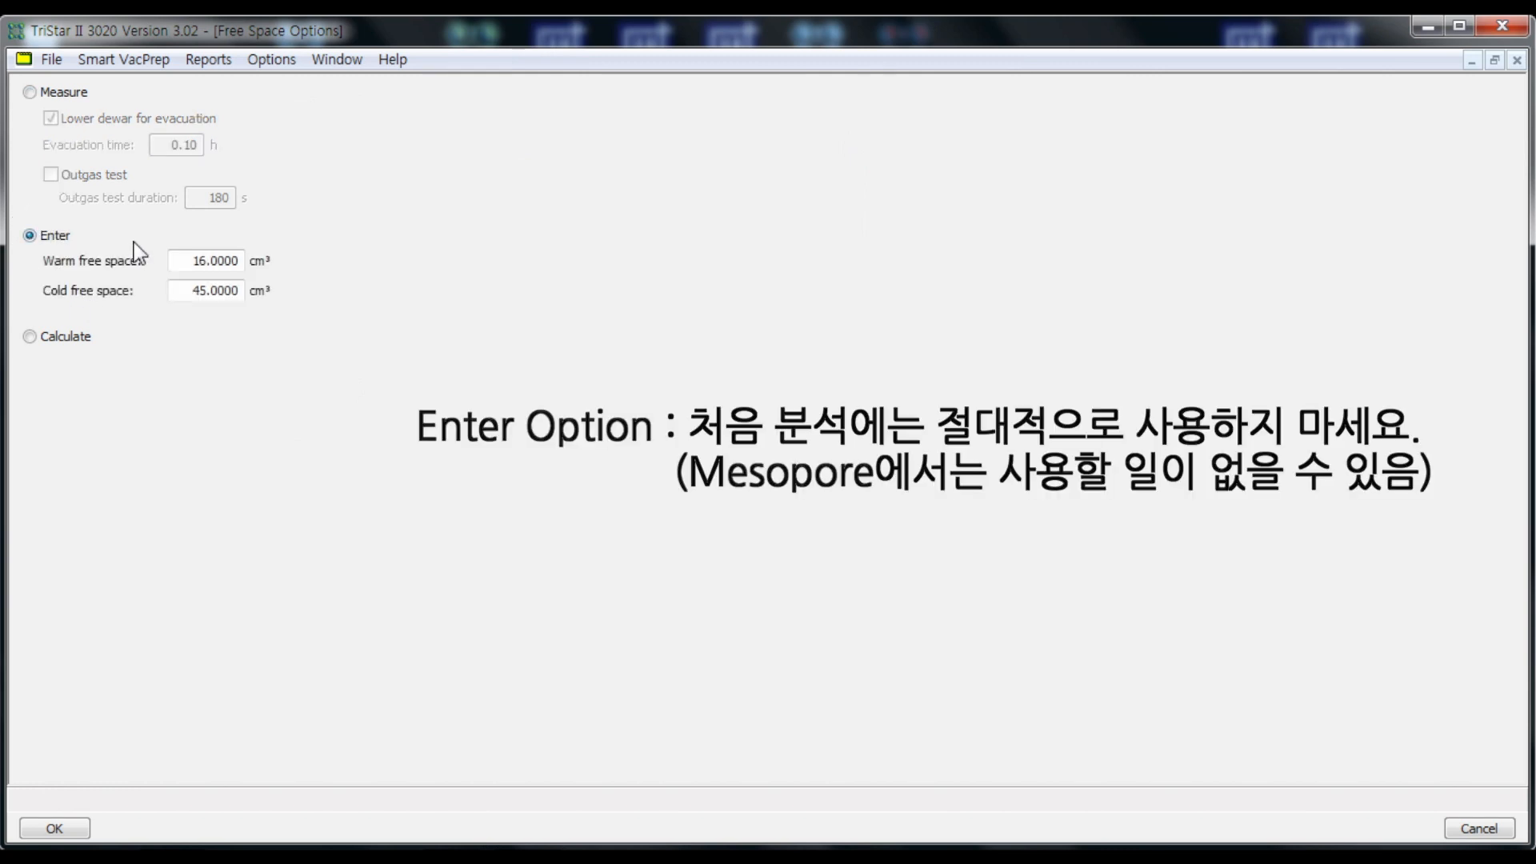
{"action": "left_click", "coordinate": [55, 95]}
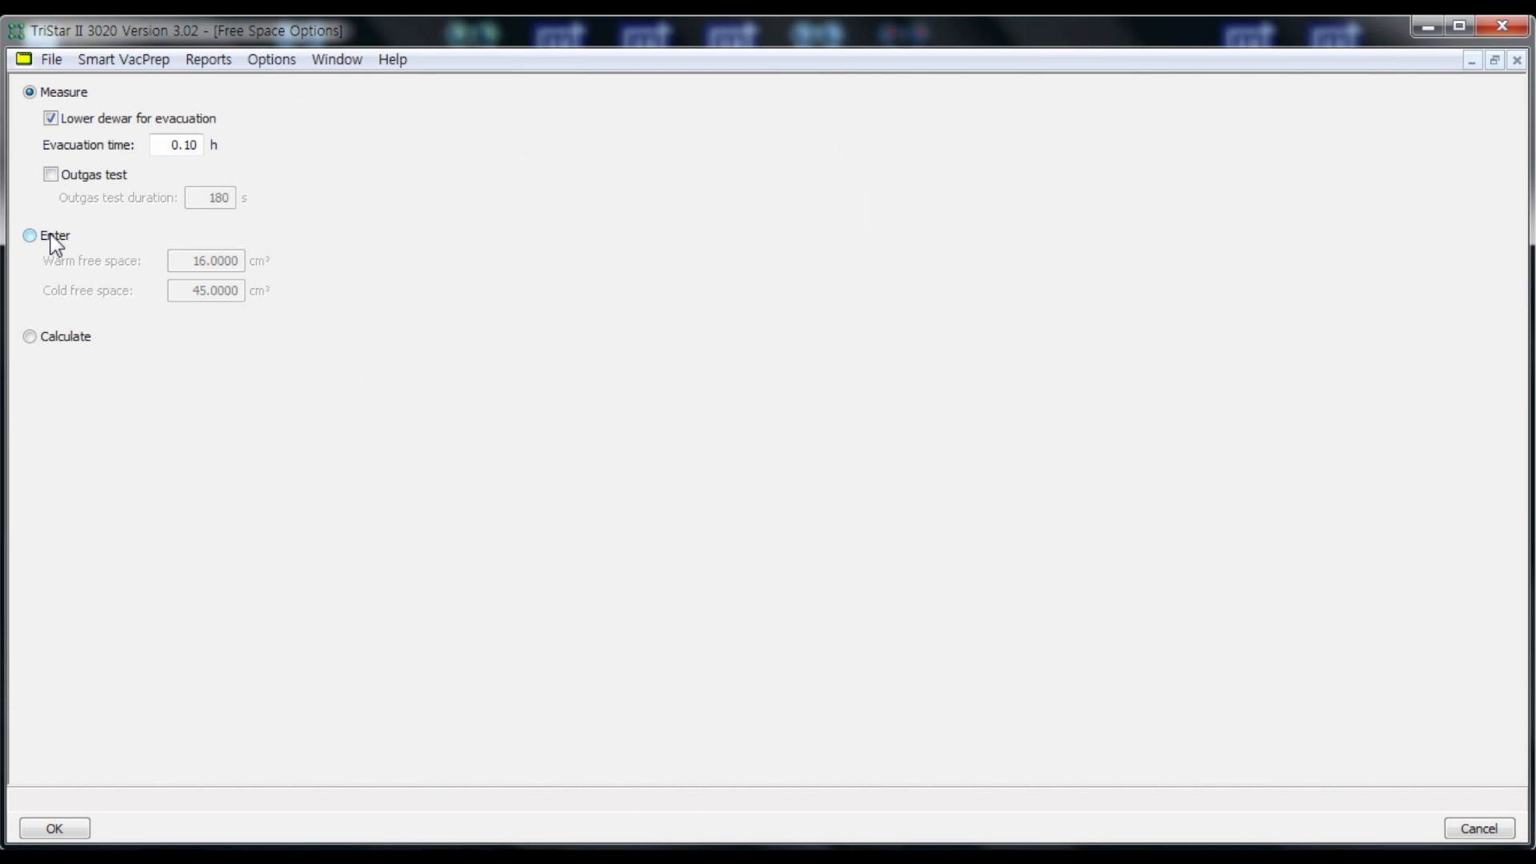
{"action": "left_click", "coordinate": [51, 236]}
{"action": "left_click_drag", "start_coordinate": [187, 262], "coordinate": [254, 288]}
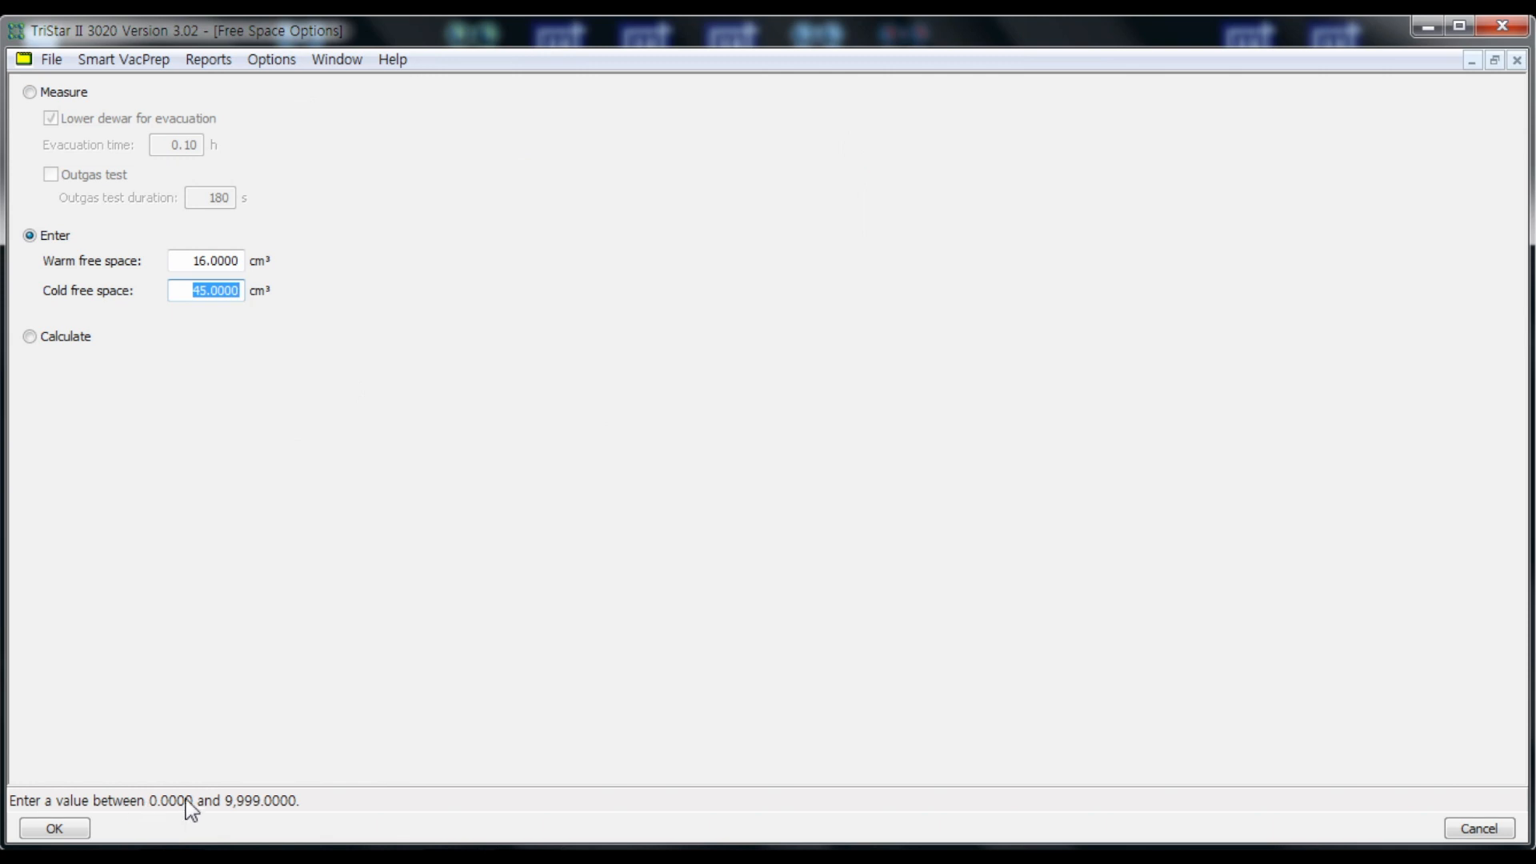
{"action": "left_click", "coordinate": [32, 93]}
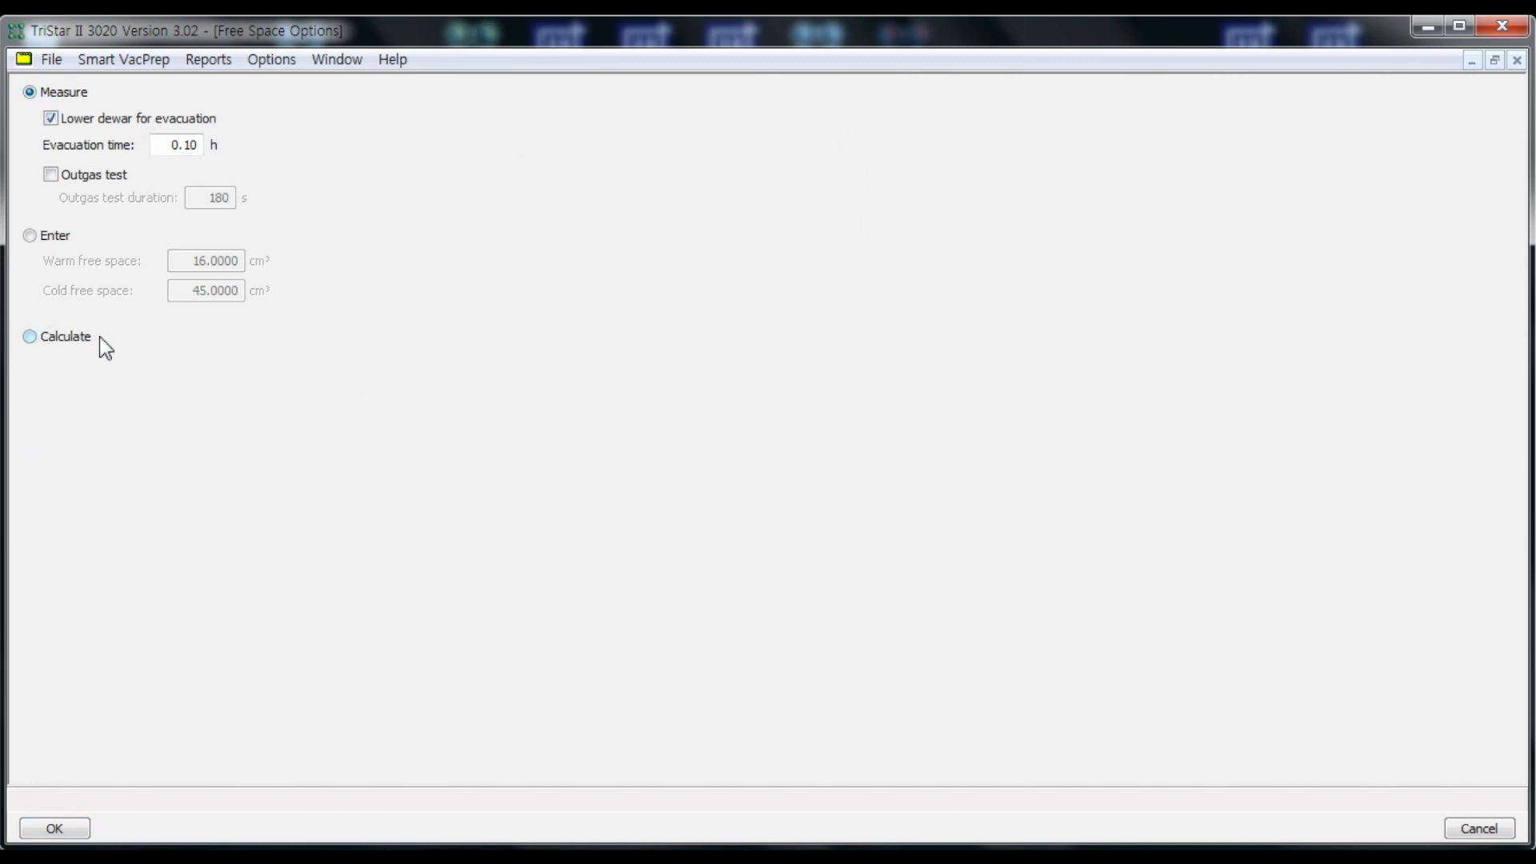
{"action": "left_click", "coordinate": [75, 833]}
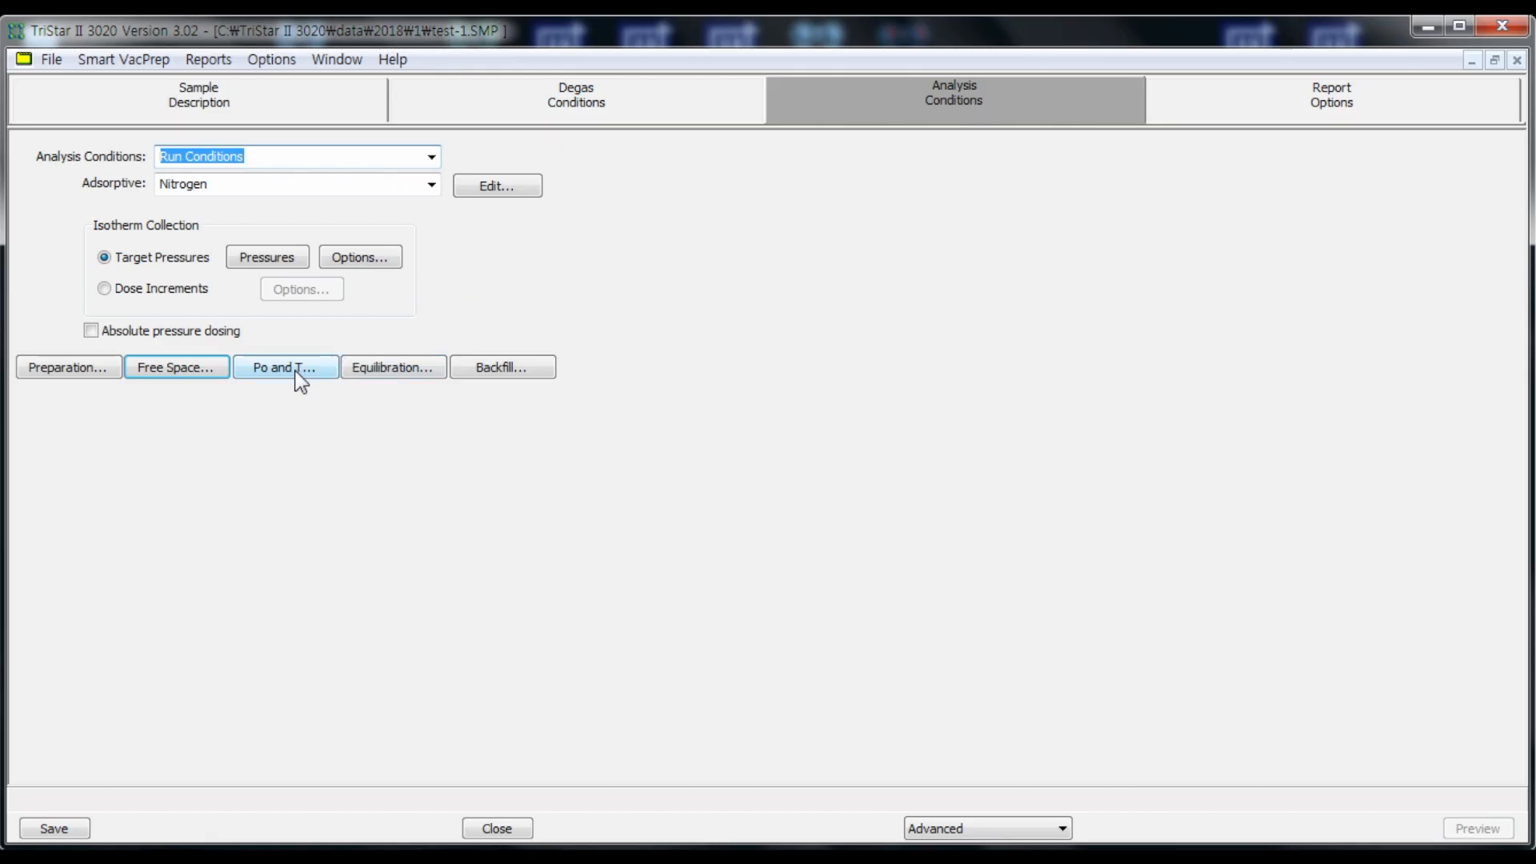
- Review the Po and temperature options of the analysis conditions and close them
{"action": "left_click", "coordinate": [298, 375]}
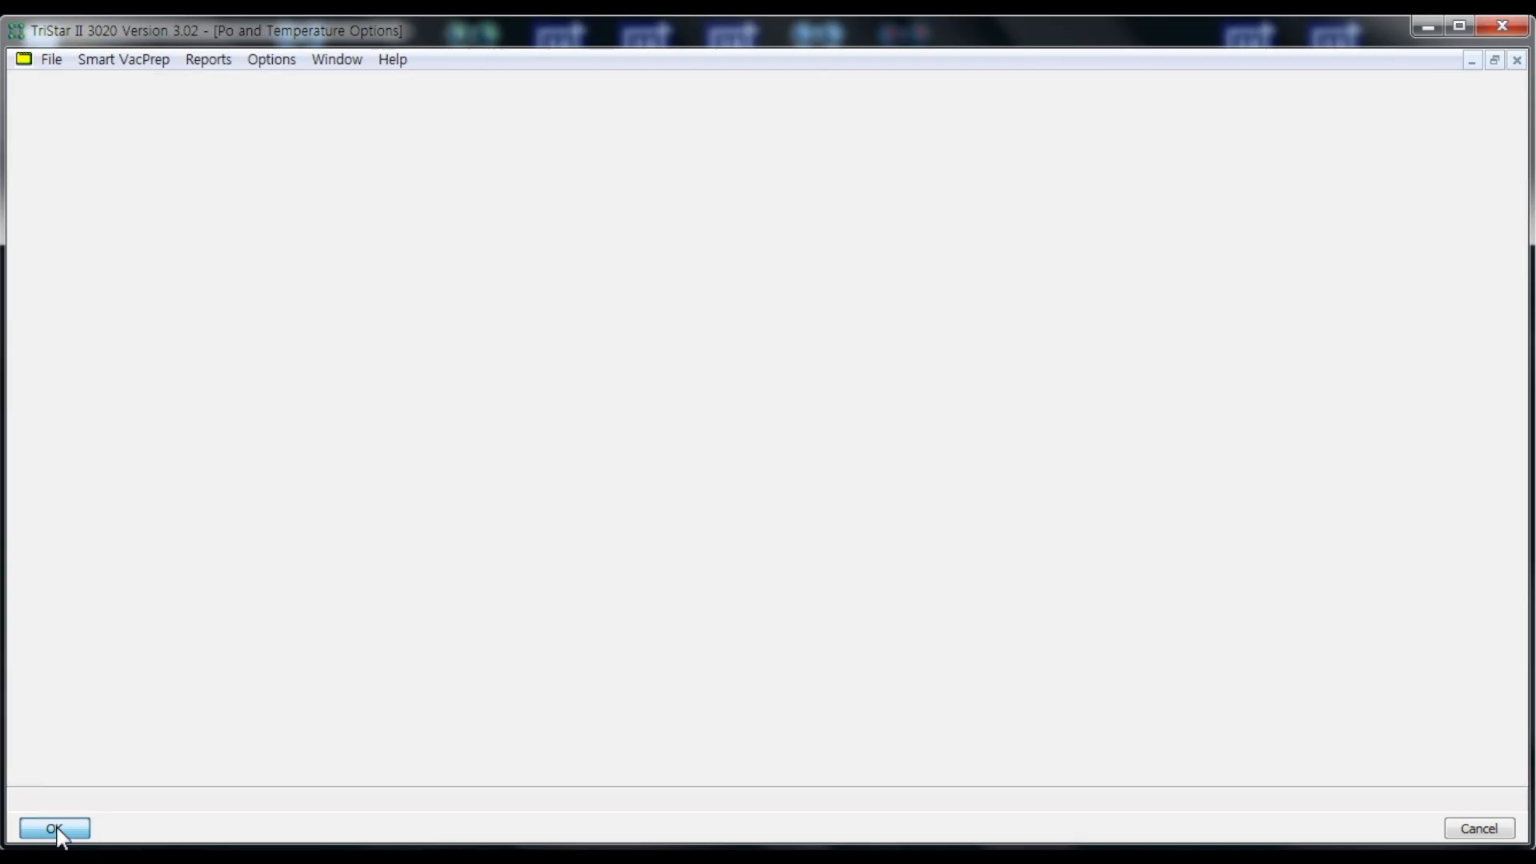
{"action": "left_click", "coordinate": [52, 826]}
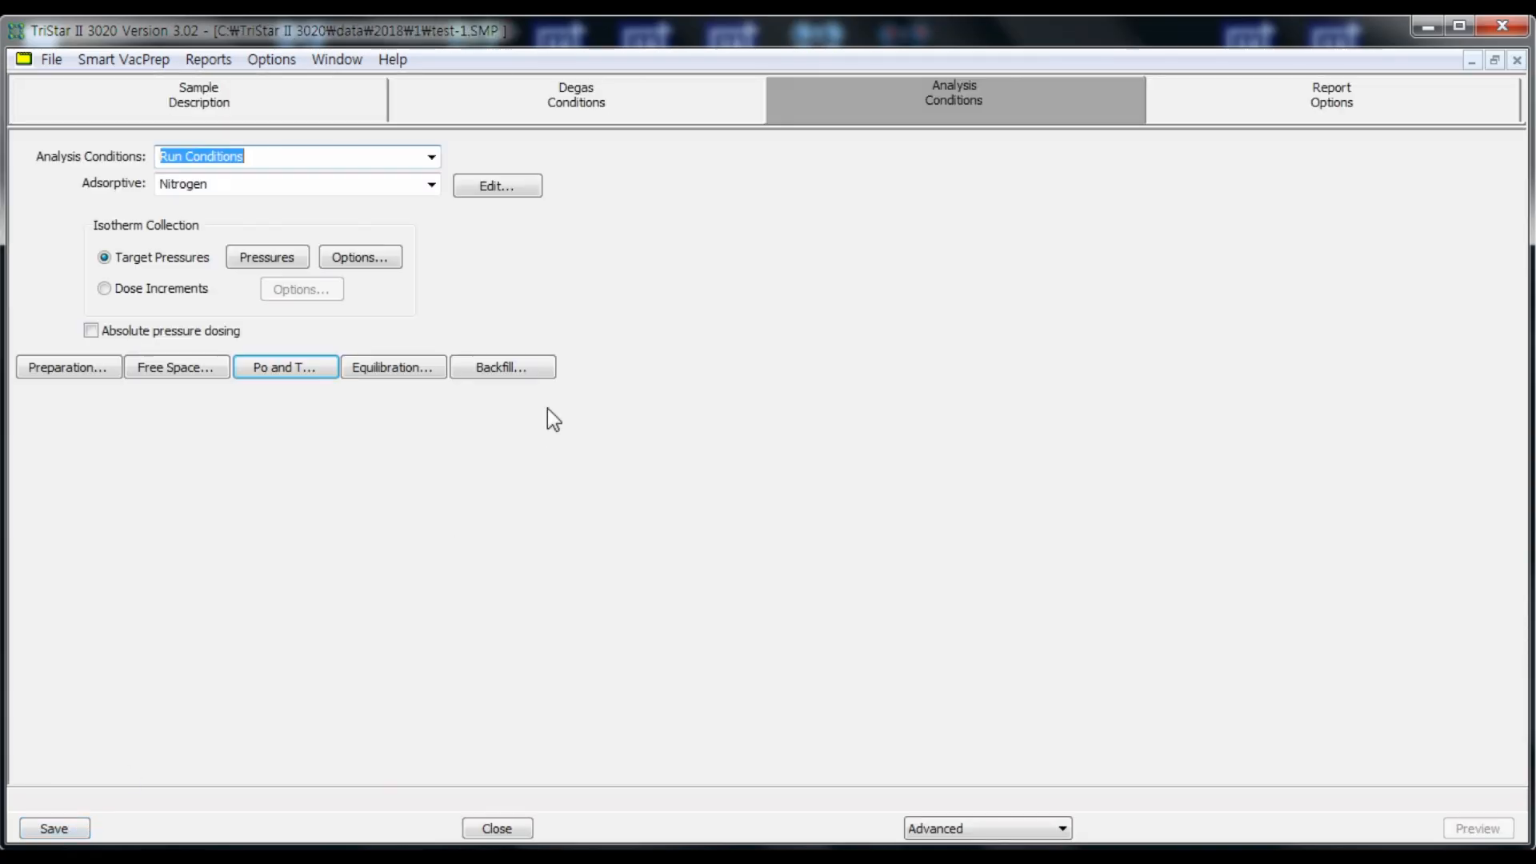
- Open the equilibration settings and set the equilibration interval for relative pressure 1.000000000 to 10 s
{"action": "left_click", "coordinate": [411, 367]}
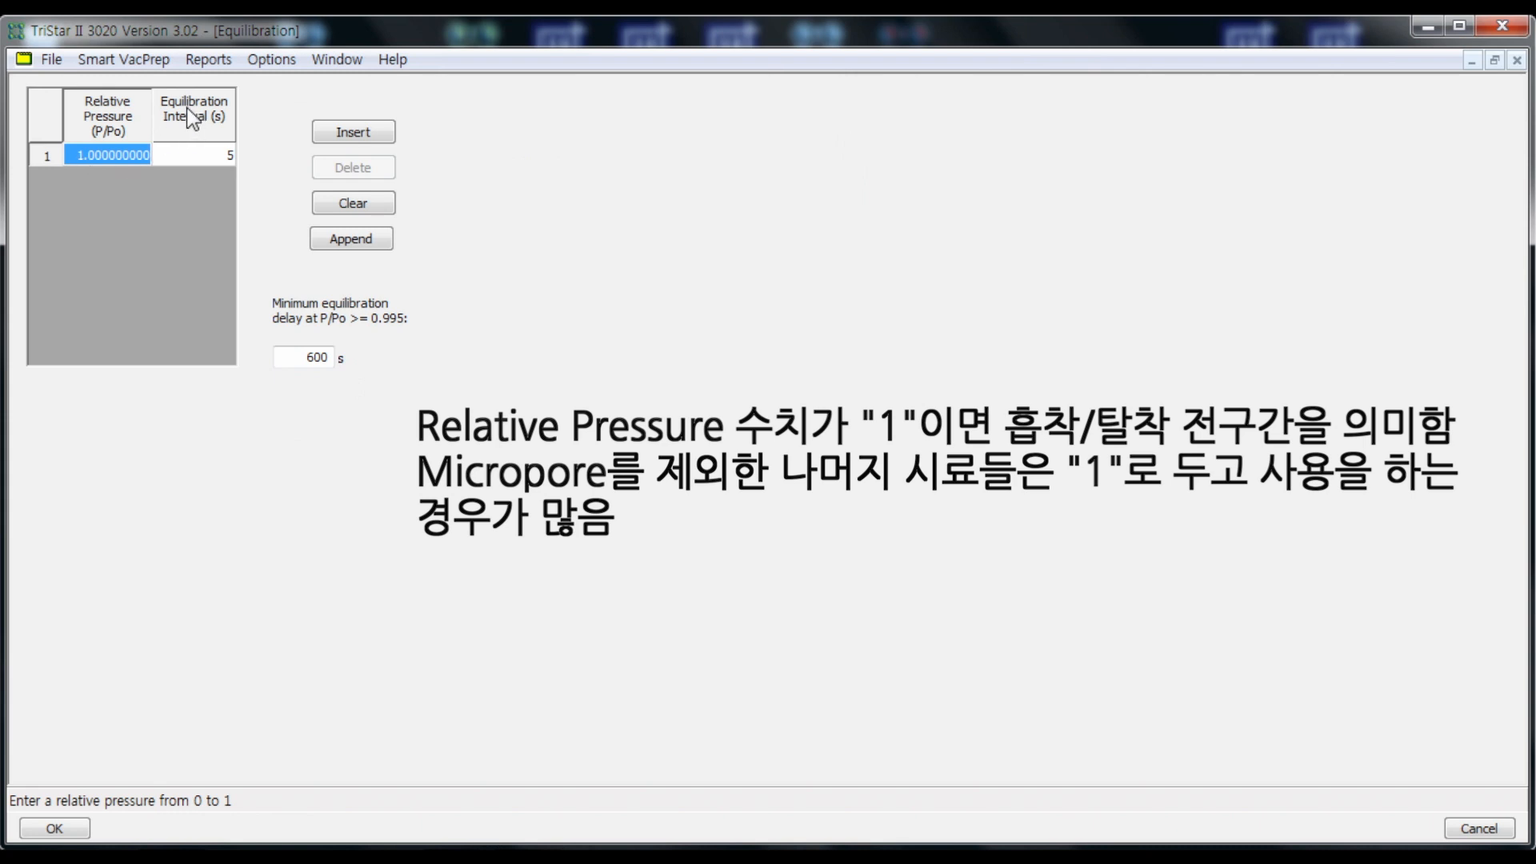
{"action": "left_click", "coordinate": [204, 154]}
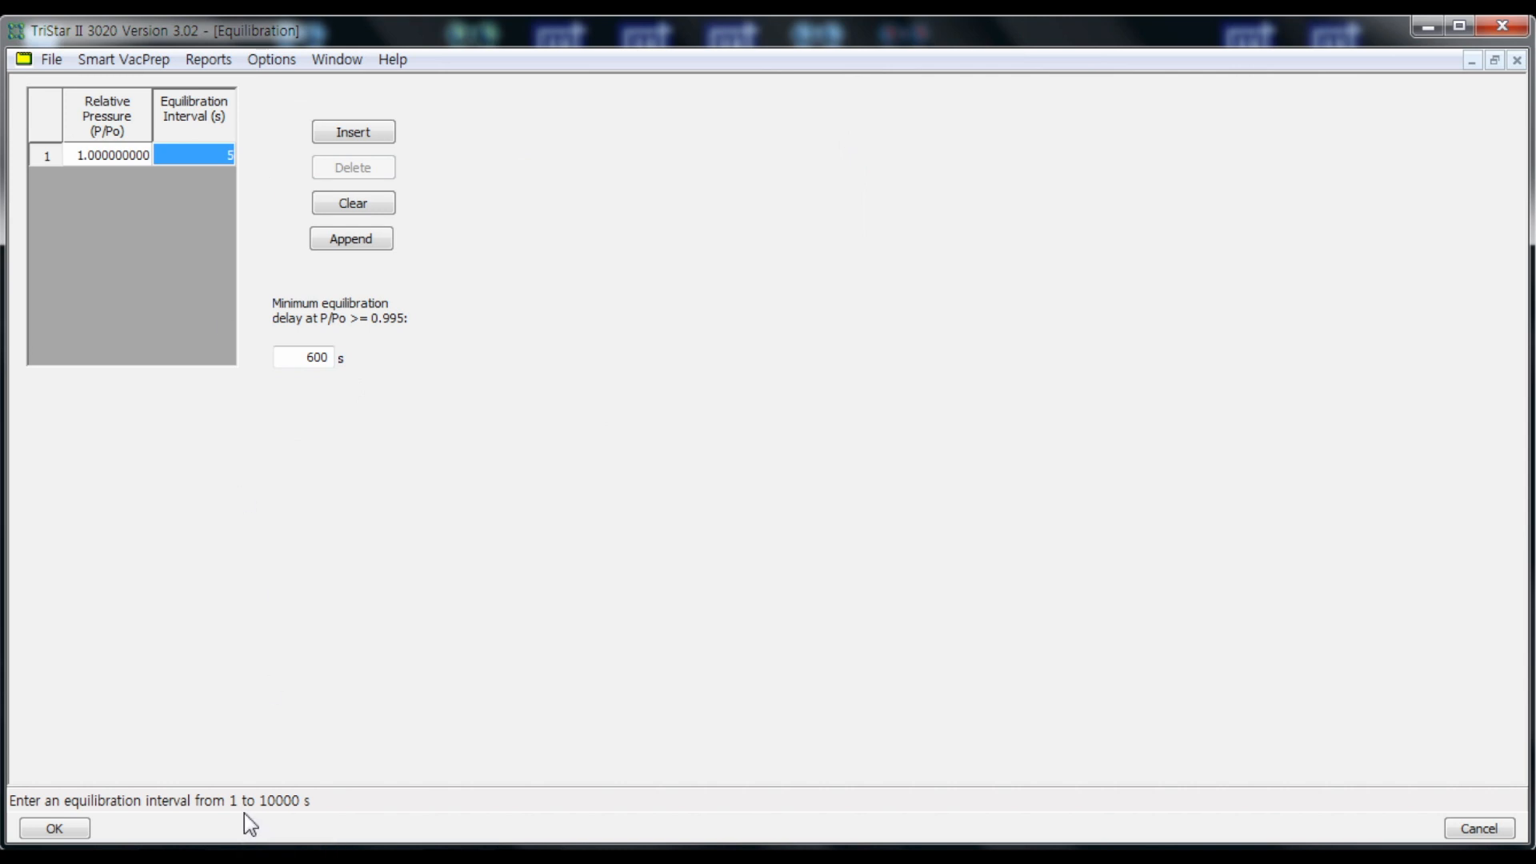
{"action": "left_click", "coordinate": [327, 795]}
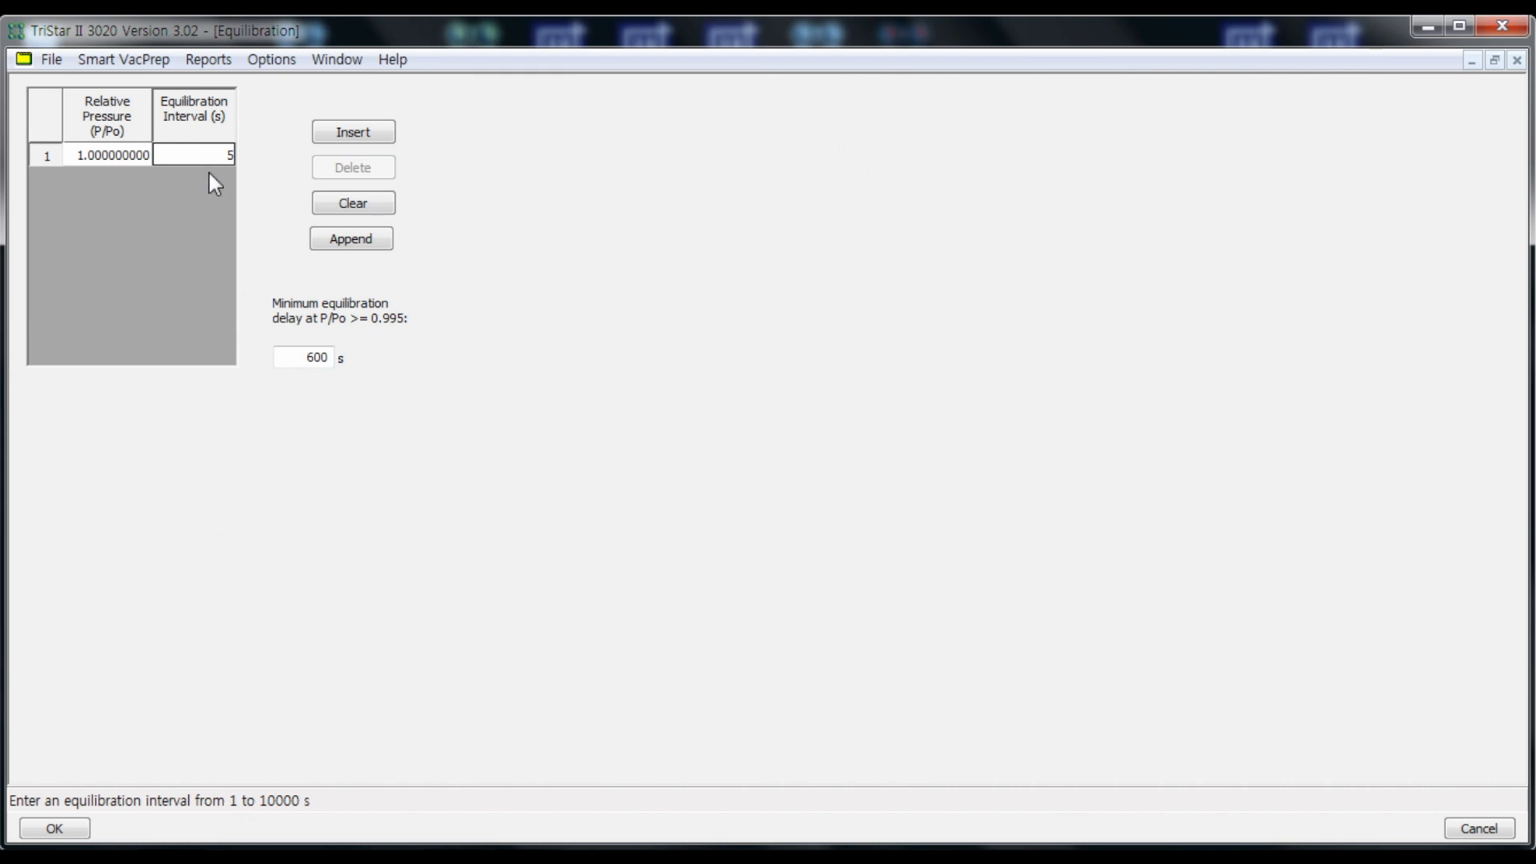
{"action": "left_click", "coordinate": [222, 155]}
{"action": "double_click", "coordinate": [222, 155]}
{"action": "type", "text": "10"}
- Review the minimum equilibration delay at P/Po >= 0.995 alongside the equilibration interval and accept the equilibration settings
{"action": "double_click", "coordinate": [324, 357]}
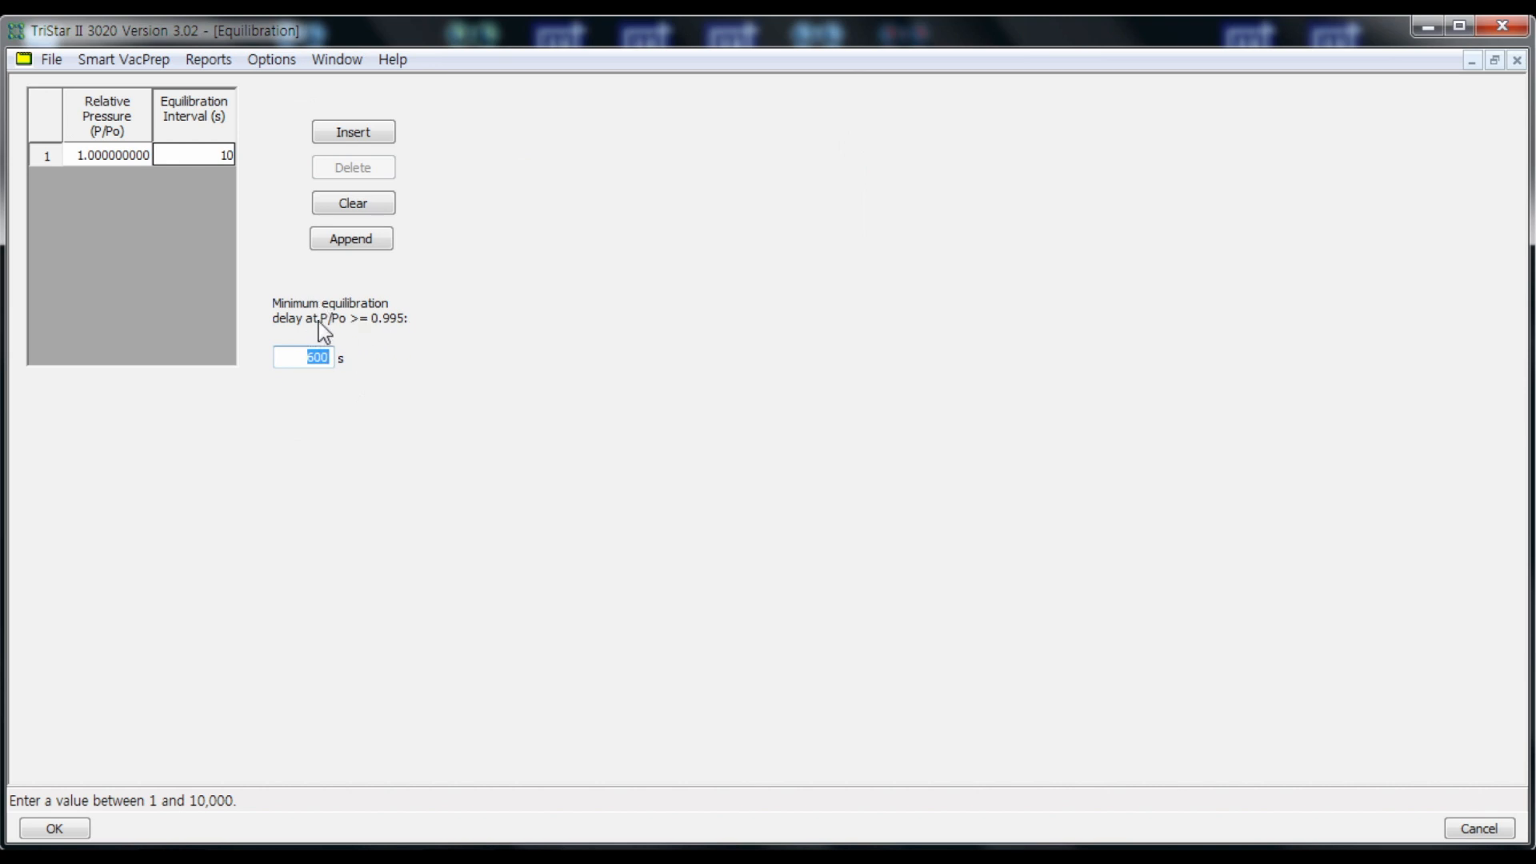
{"action": "left_click", "coordinate": [310, 355]}
{"action": "left_click", "coordinate": [206, 159]}
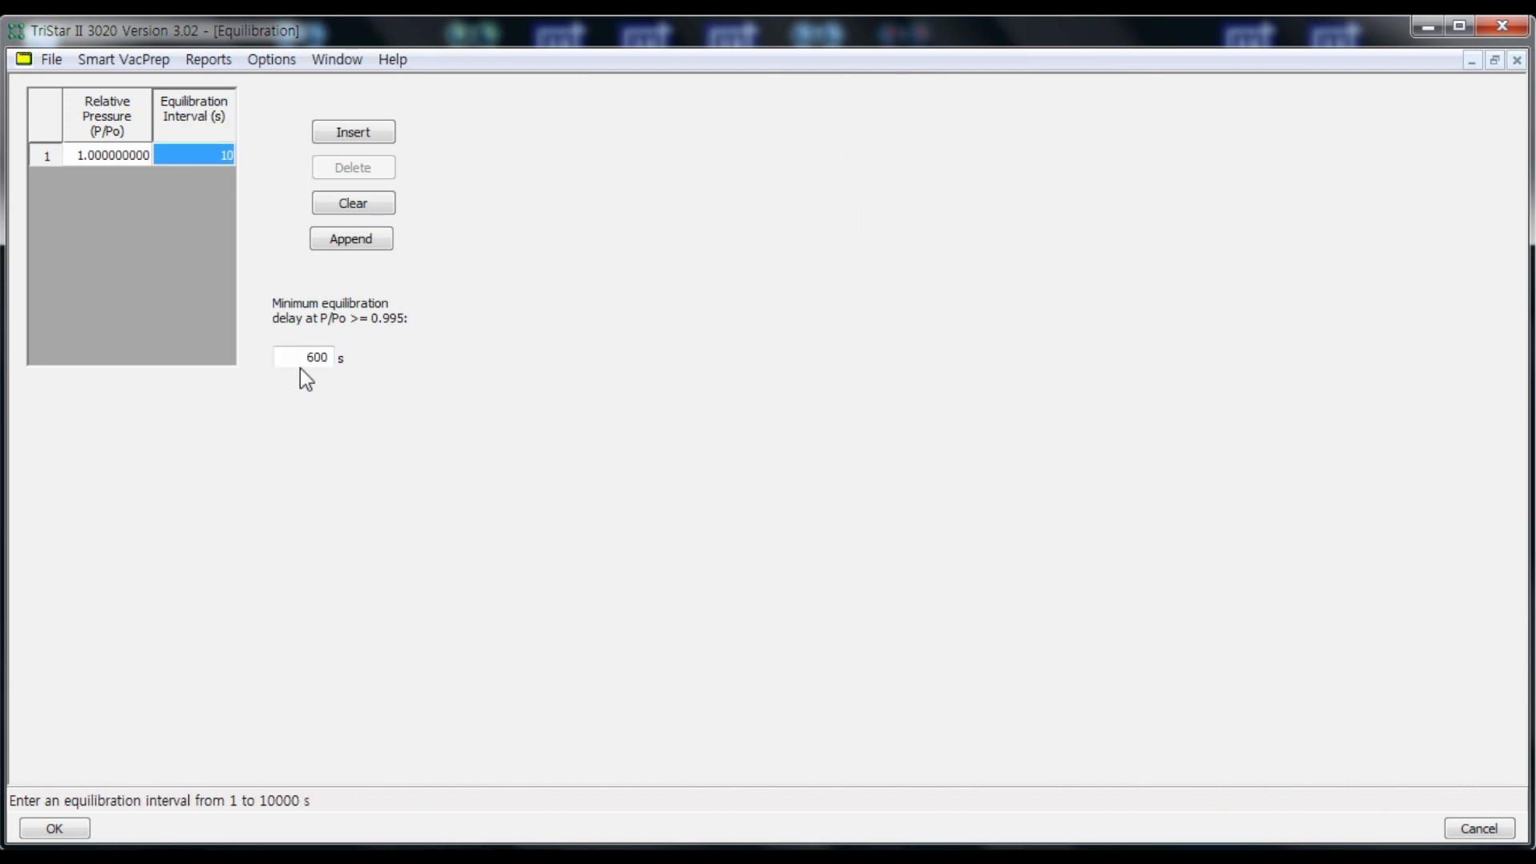
{"action": "left_click", "coordinate": [320, 358]}
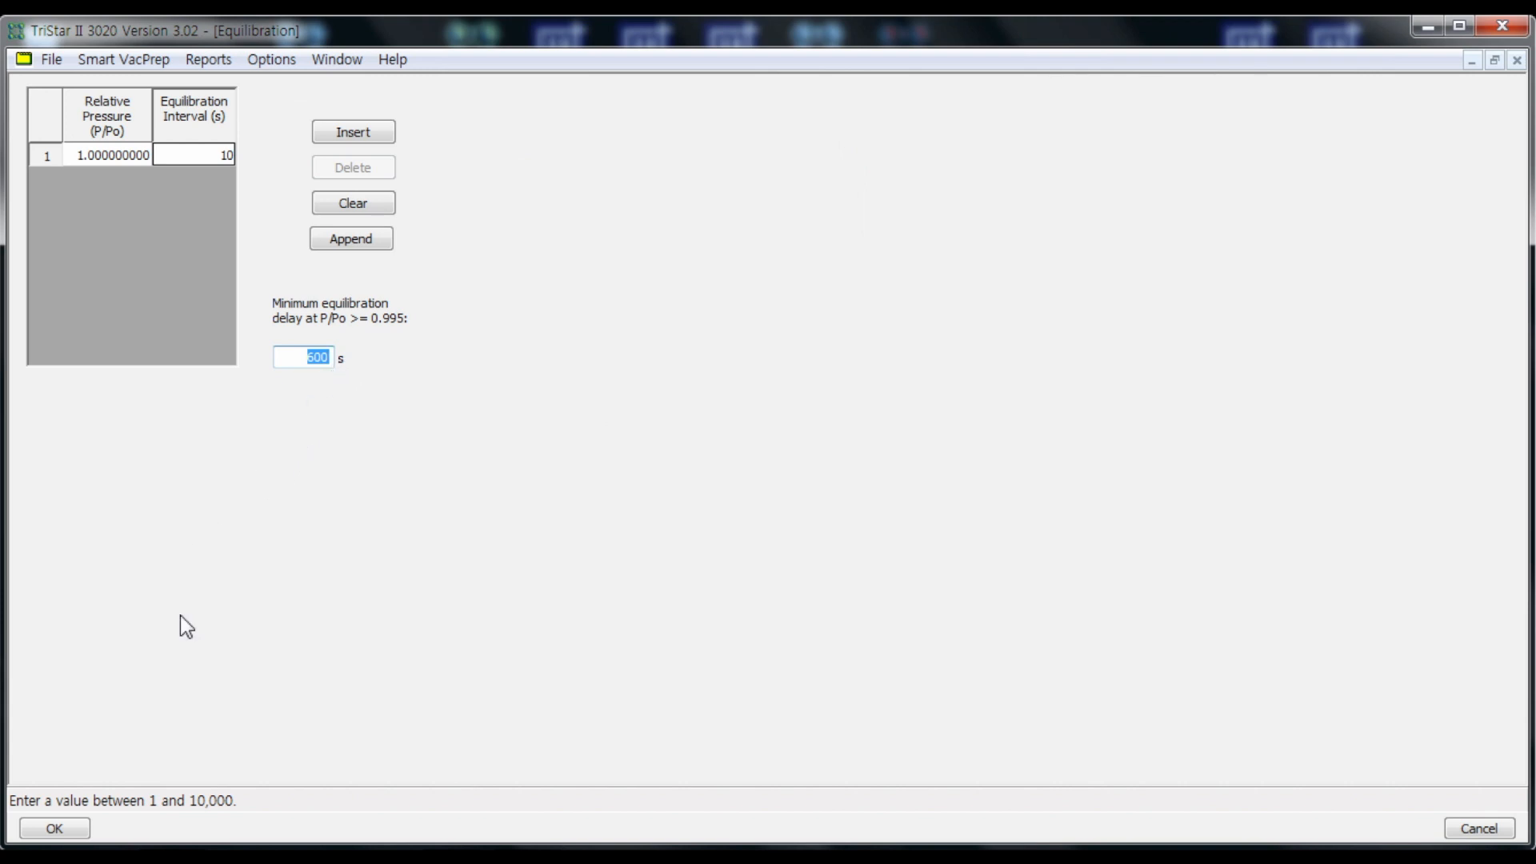
{"action": "left_click", "coordinate": [216, 153]}
{"action": "double_click", "coordinate": [214, 153]}
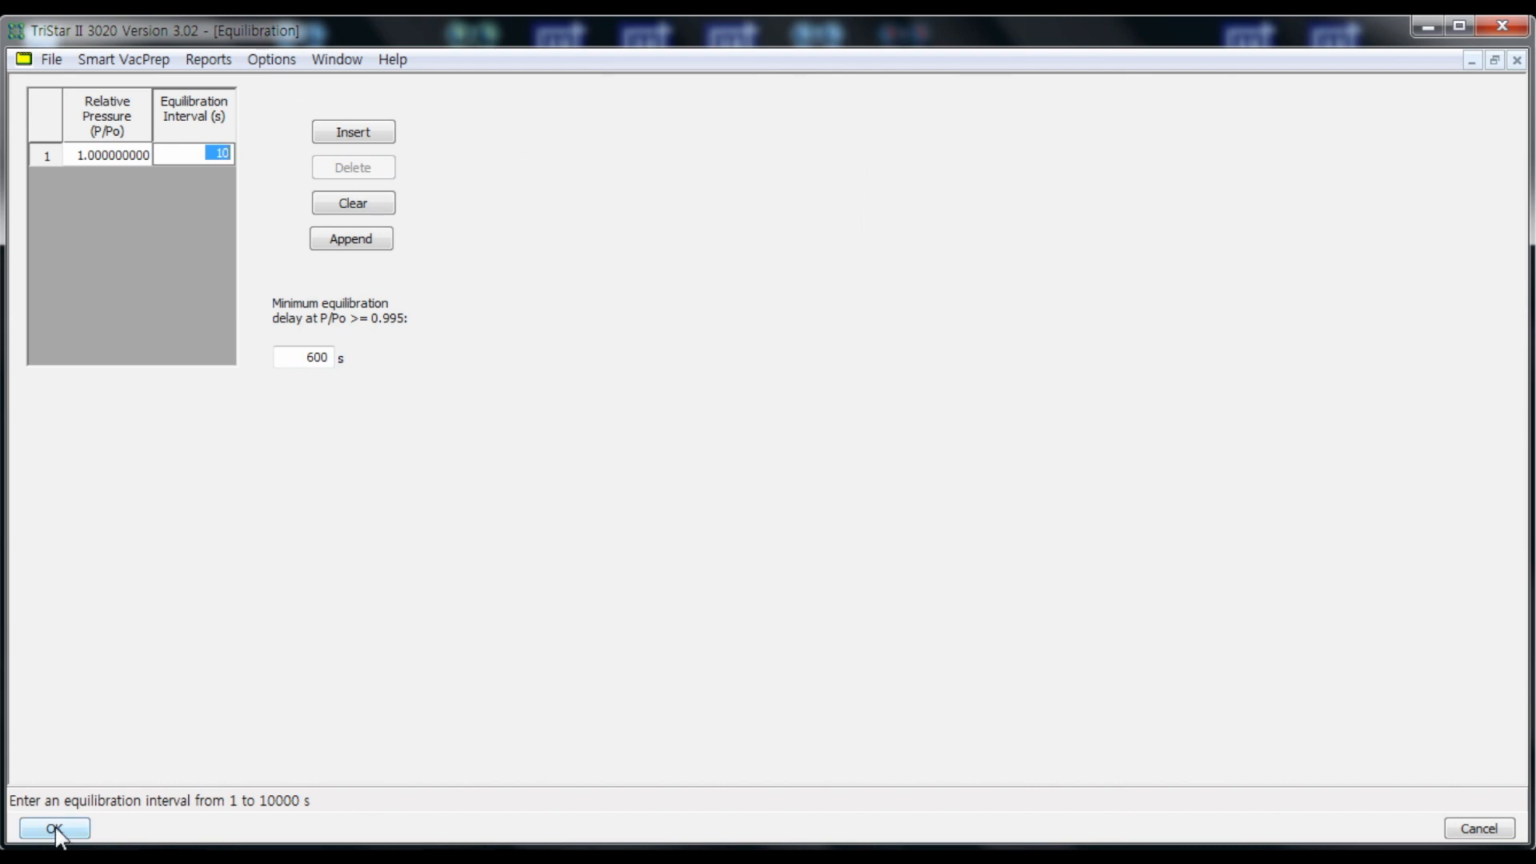
{"action": "left_click", "coordinate": [55, 828]}
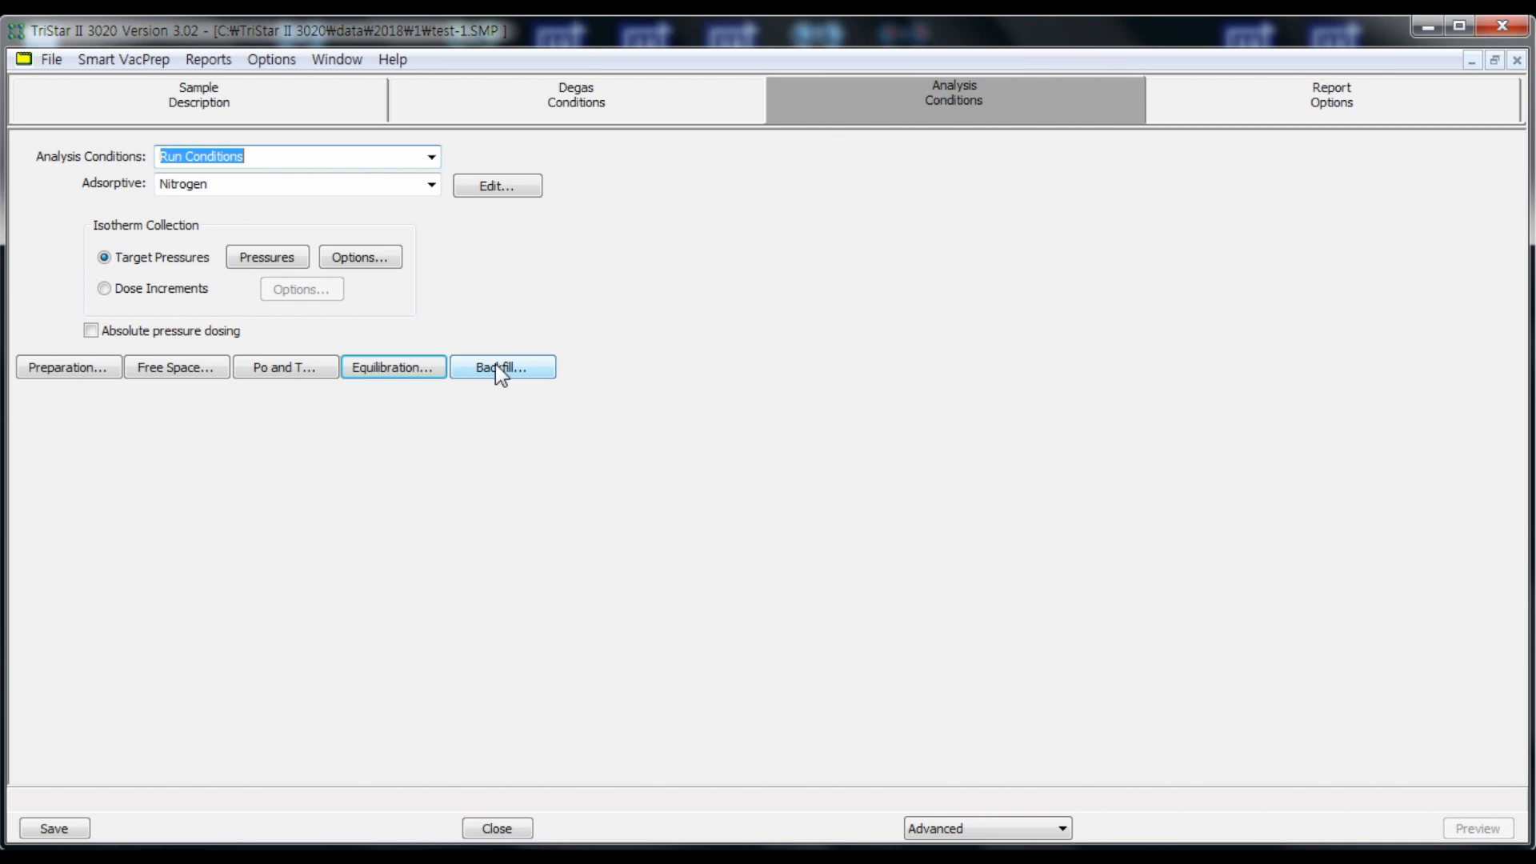
- Try disabling sample backfill at the start of analysis, switch it back on and accept the backfill options
{"action": "left_click", "coordinate": [499, 371]}
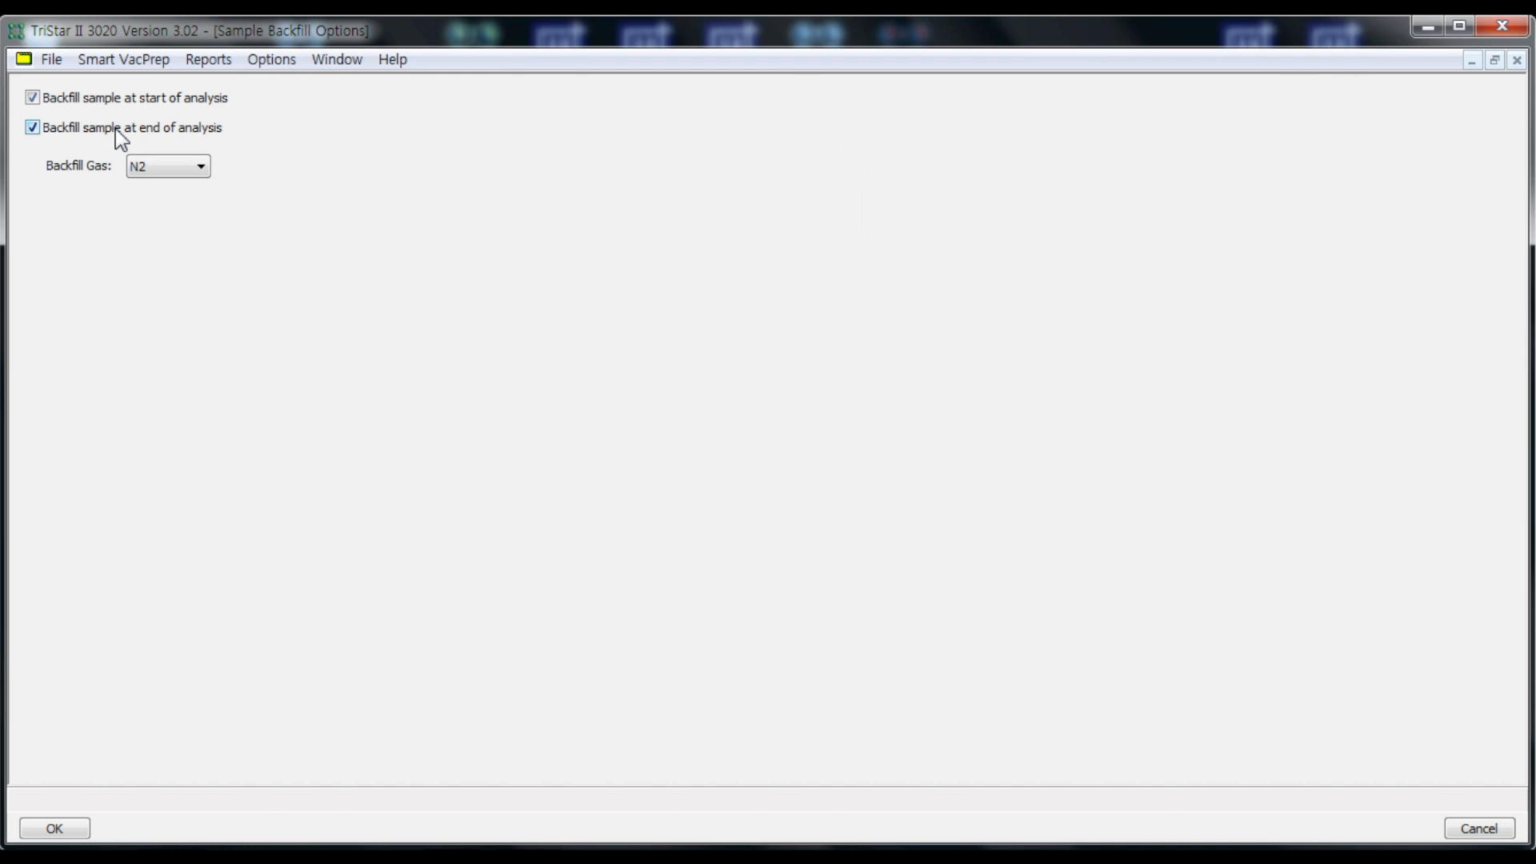
{"action": "left_click", "coordinate": [74, 100]}
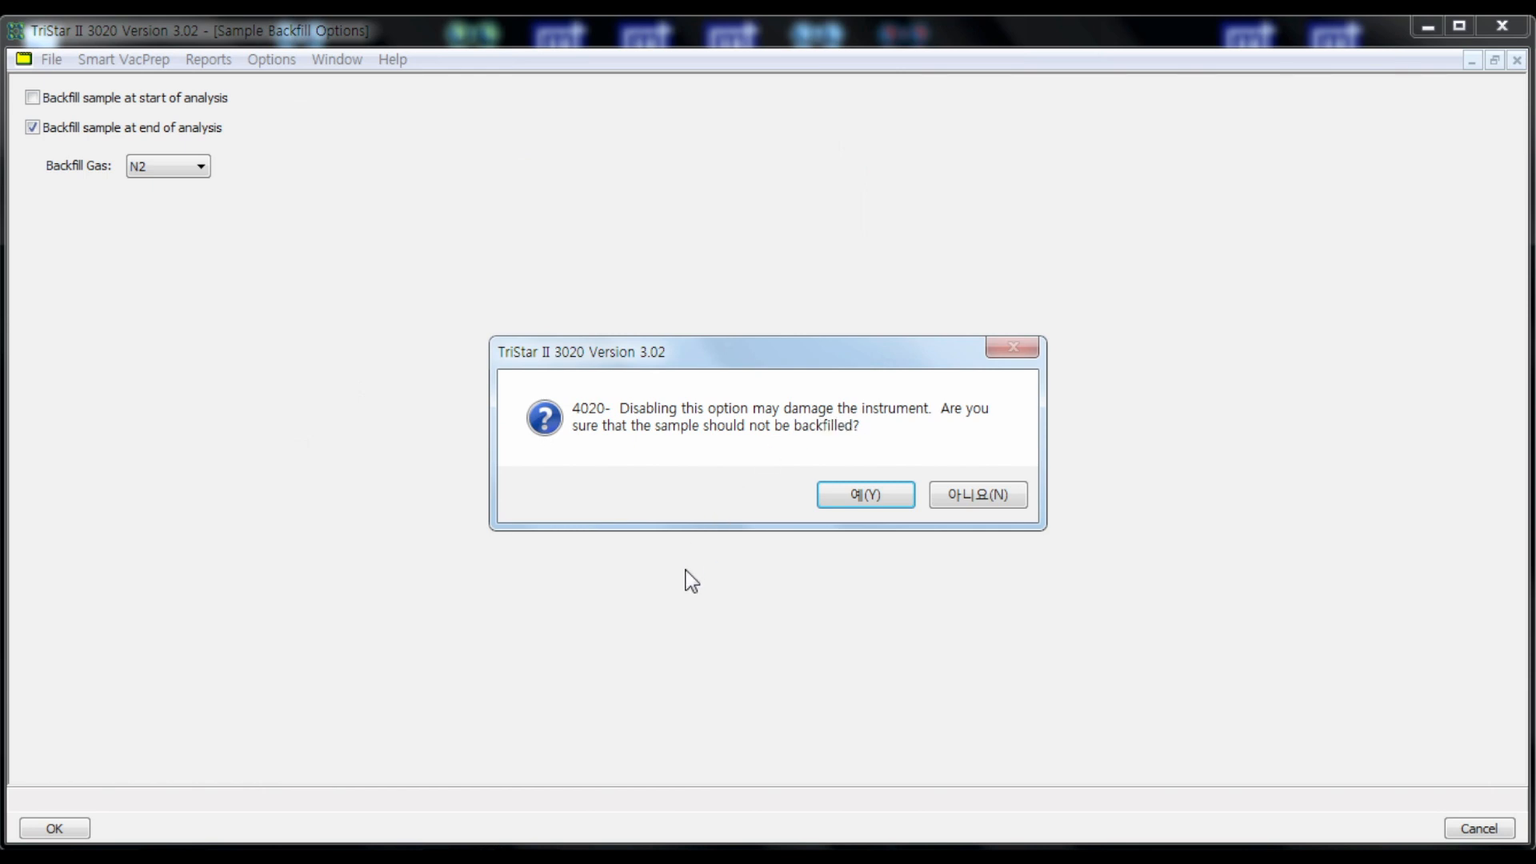
{"action": "left_click", "coordinate": [880, 506]}
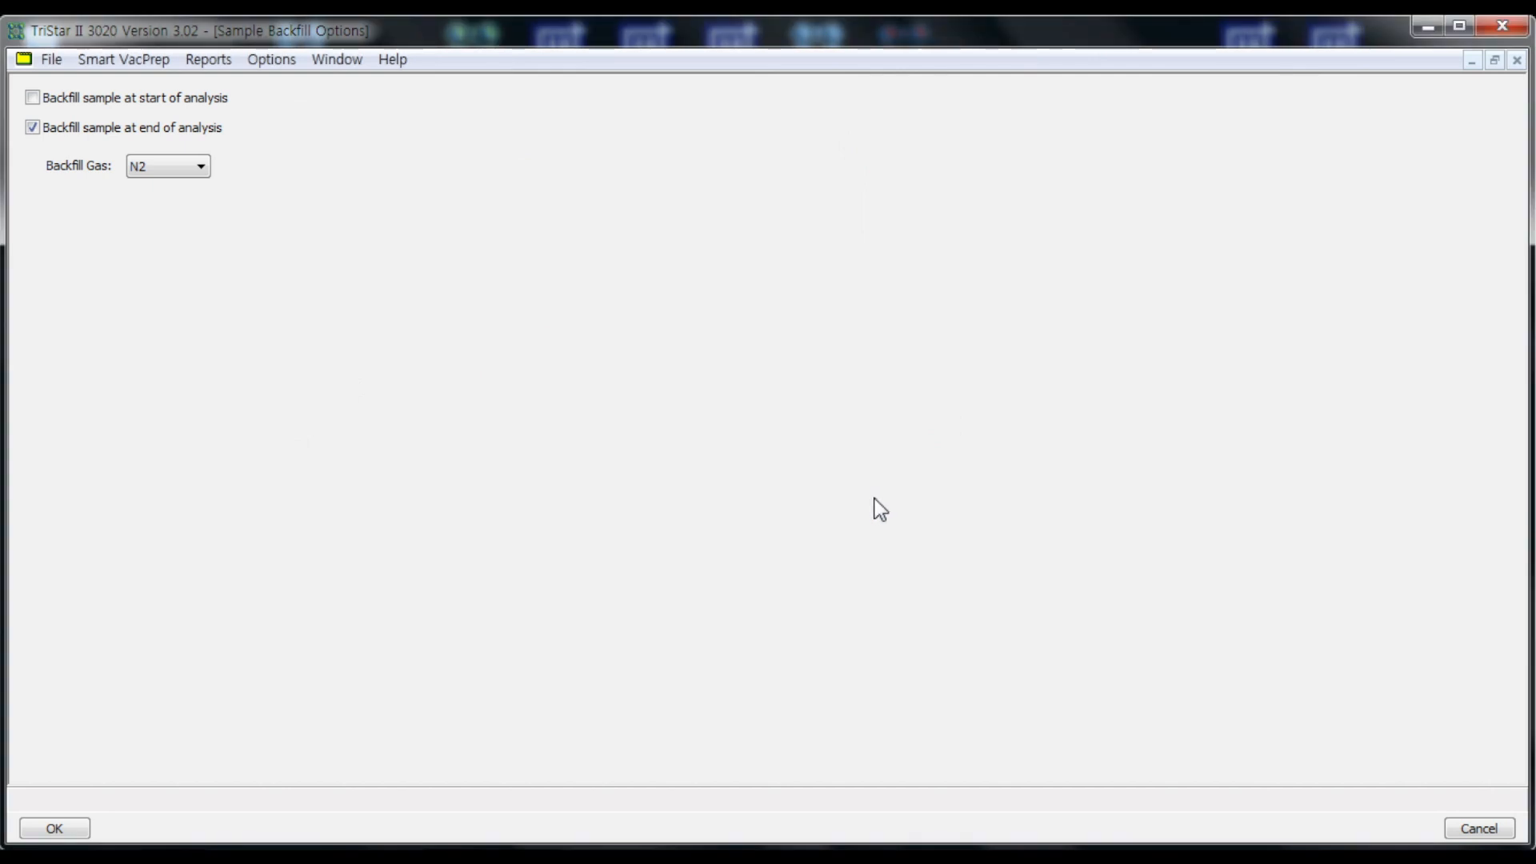
{"action": "left_click", "coordinate": [34, 100]}
{"action": "left_click", "coordinate": [34, 98]}
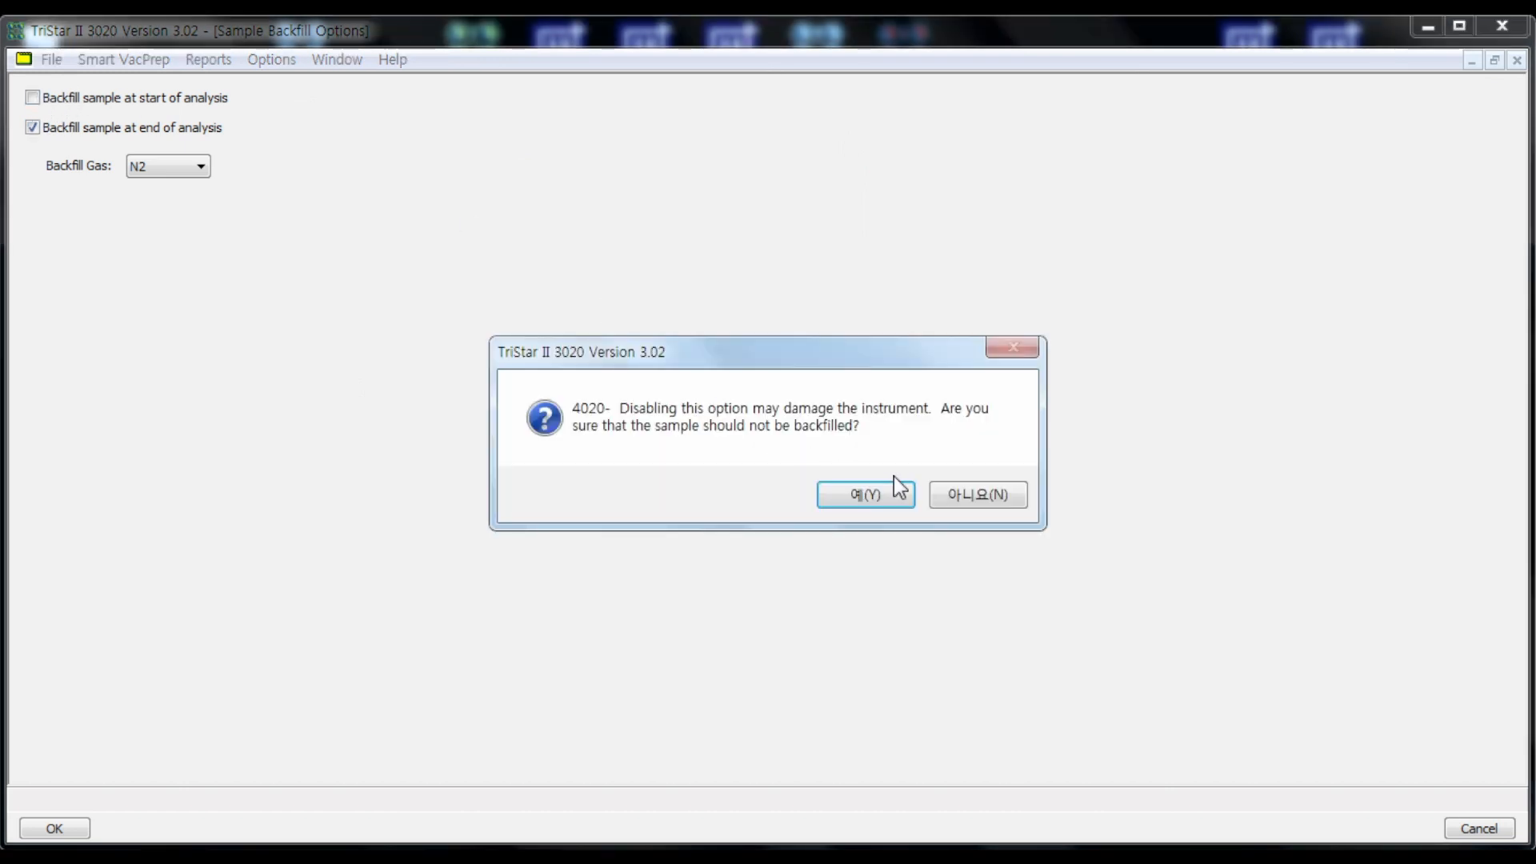
{"action": "left_click", "coordinate": [986, 500]}
{"action": "left_click", "coordinate": [32, 98]}
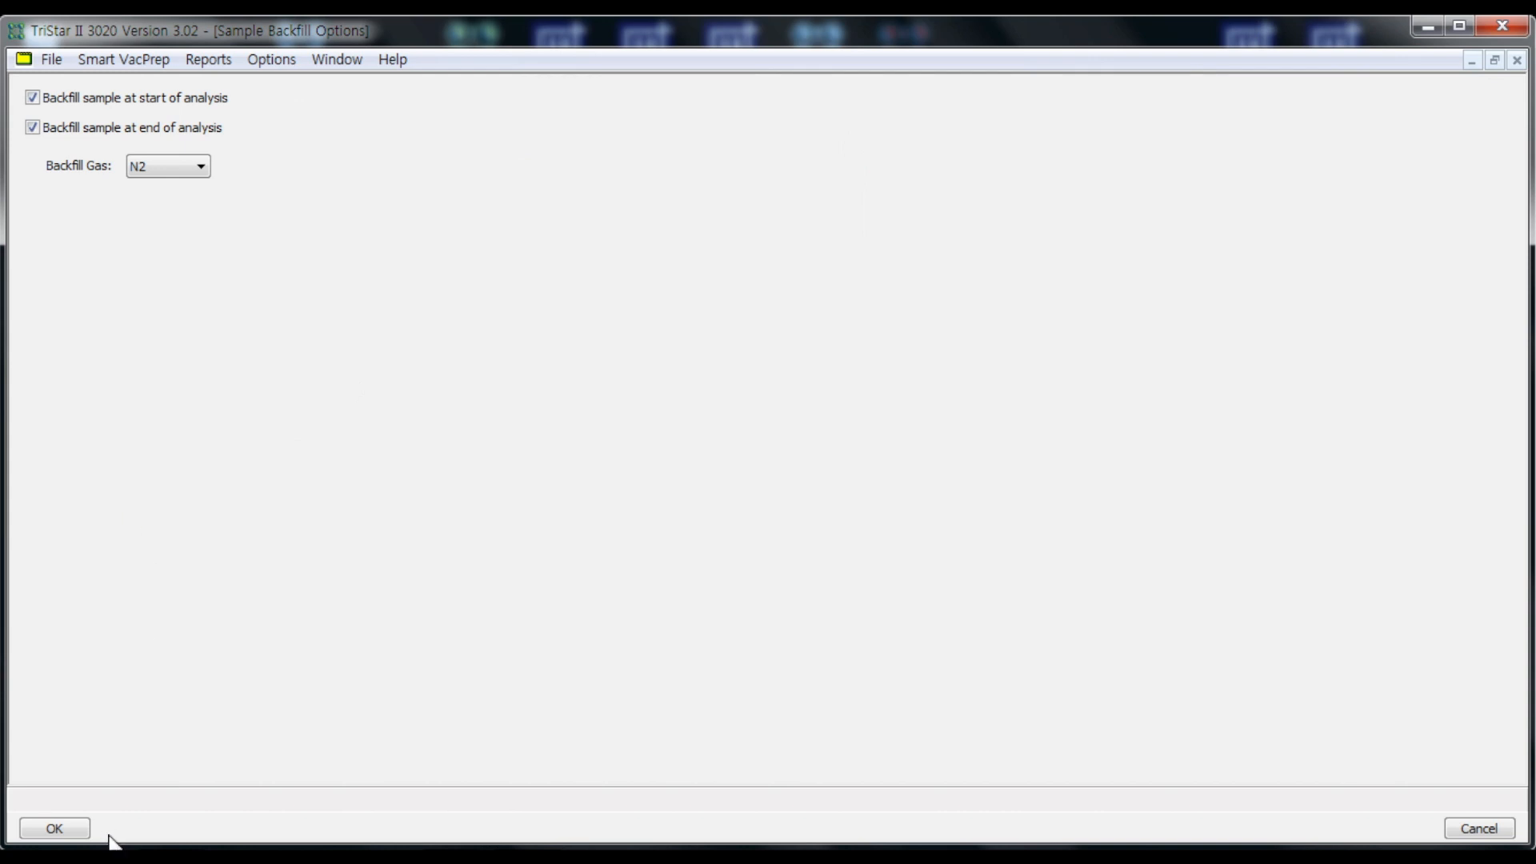
{"action": "left_click", "coordinate": [85, 832]}
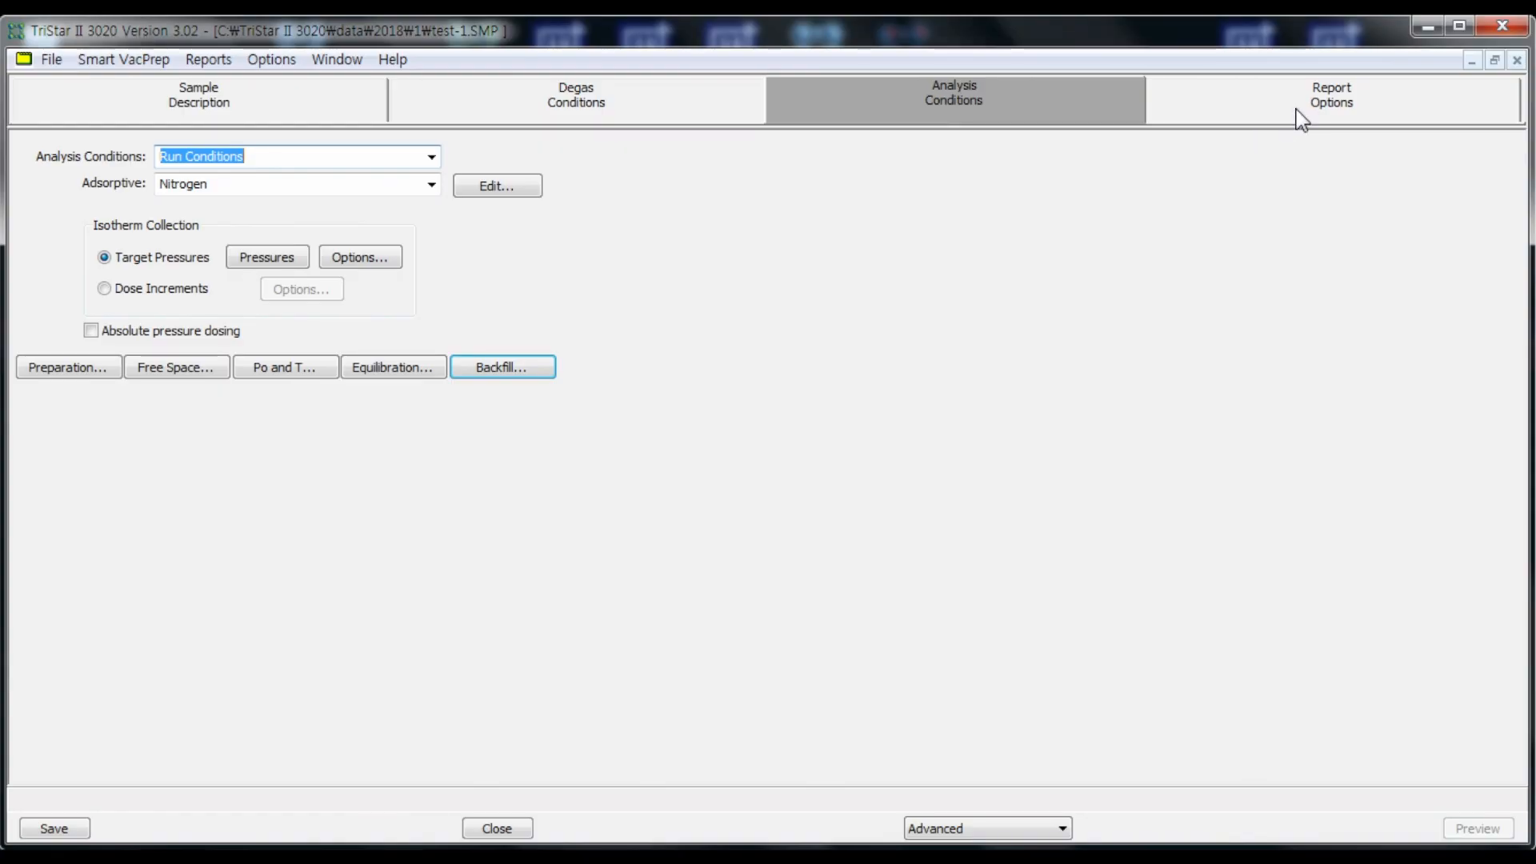
- Add Summary, BET, t-Plot, BJH Adsorption and BJH Desorption to the selected reports in the report options
{"action": "left_click", "coordinate": [1300, 117]}
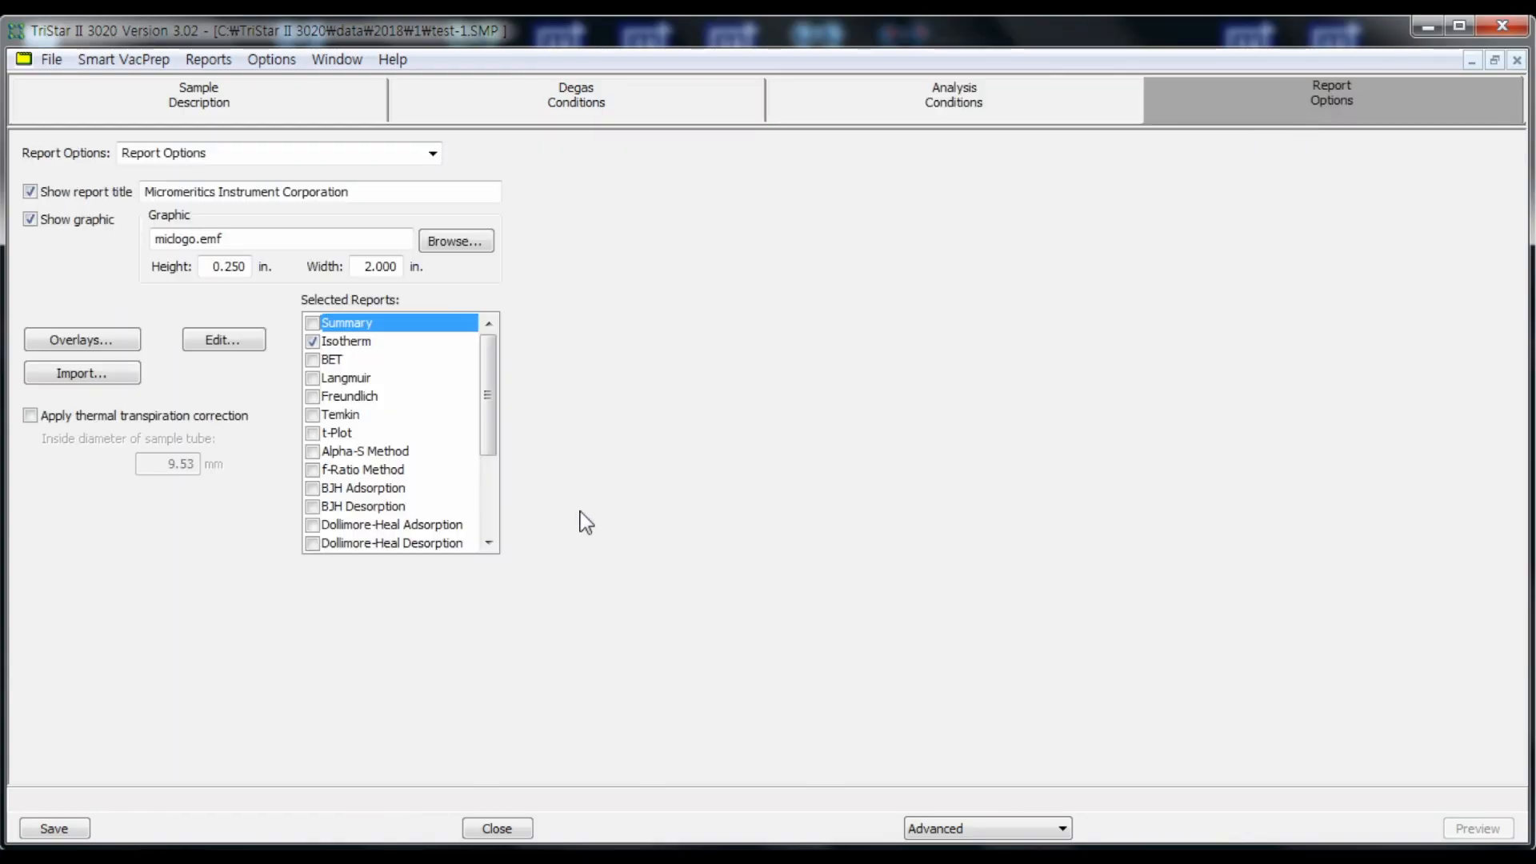
{"action": "left_click", "coordinate": [311, 323]}
{"action": "left_click", "coordinate": [312, 359]}
{"action": "left_click", "coordinate": [307, 433]}
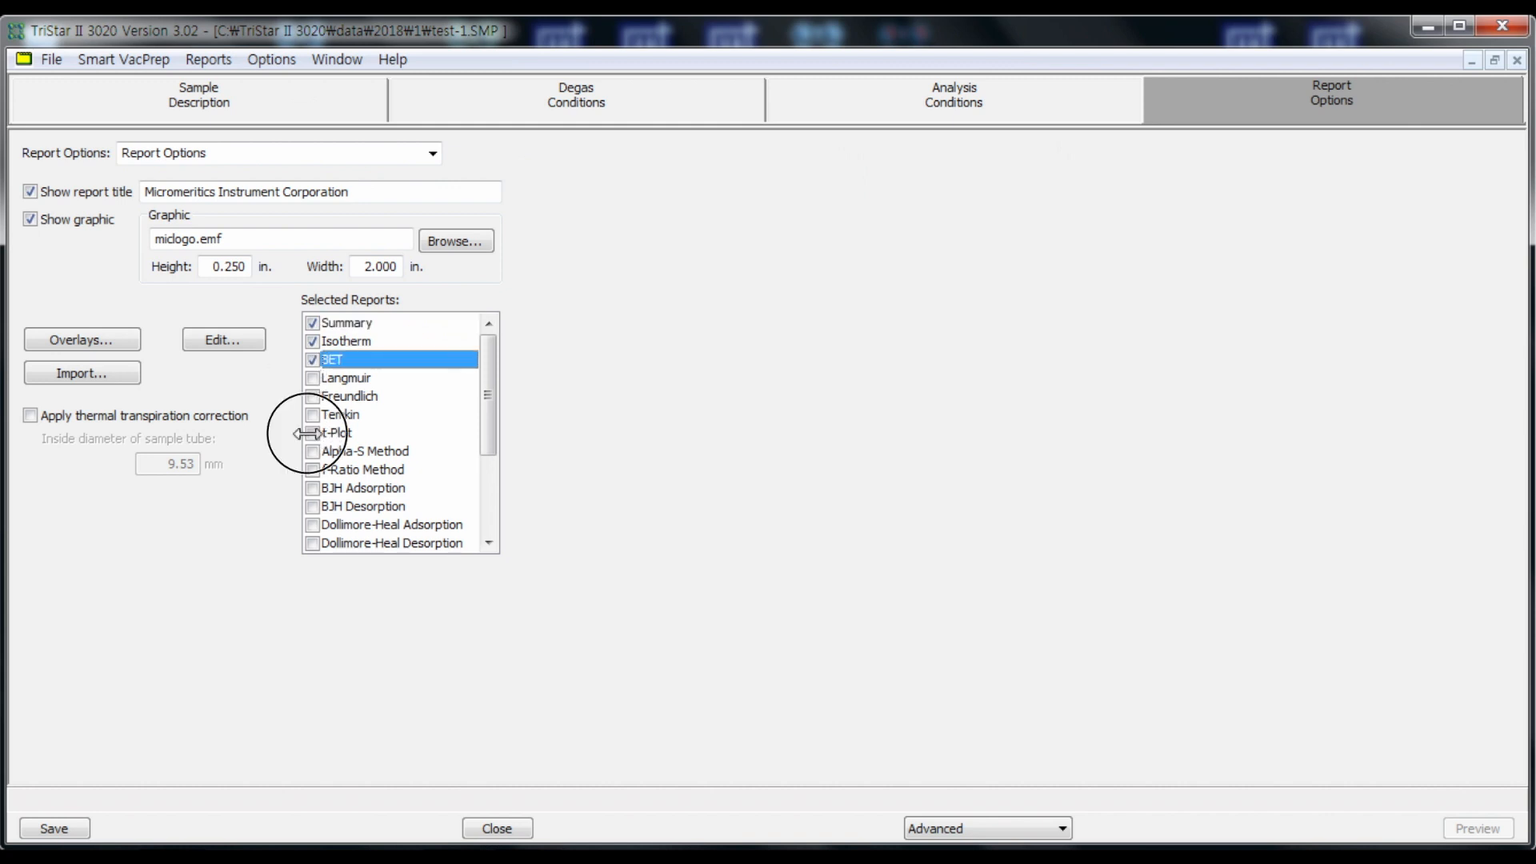
{"action": "left_click", "coordinate": [312, 488]}
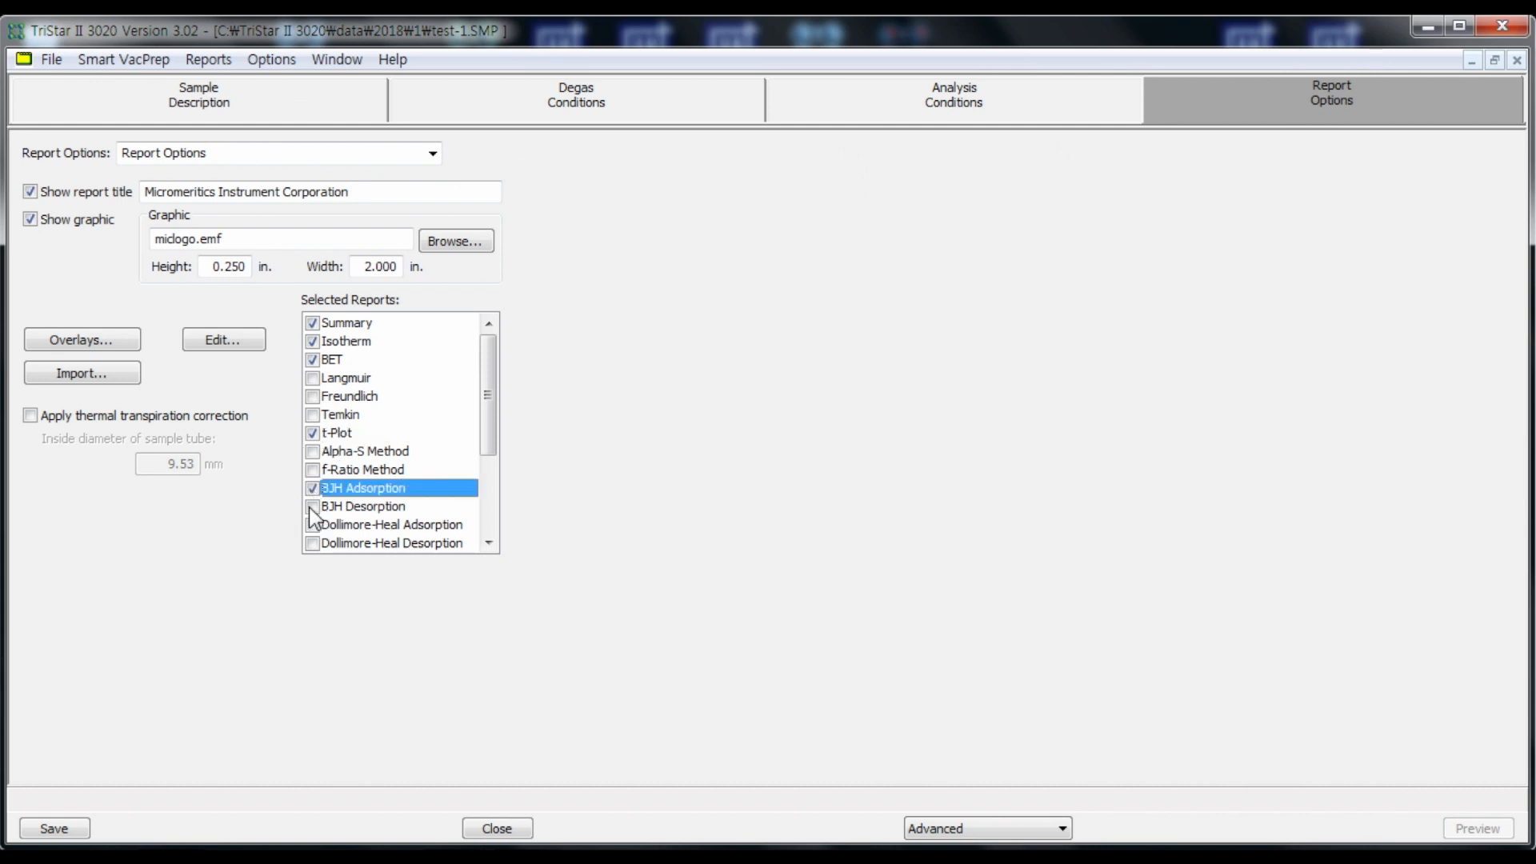
{"action": "left_click", "coordinate": [311, 507]}
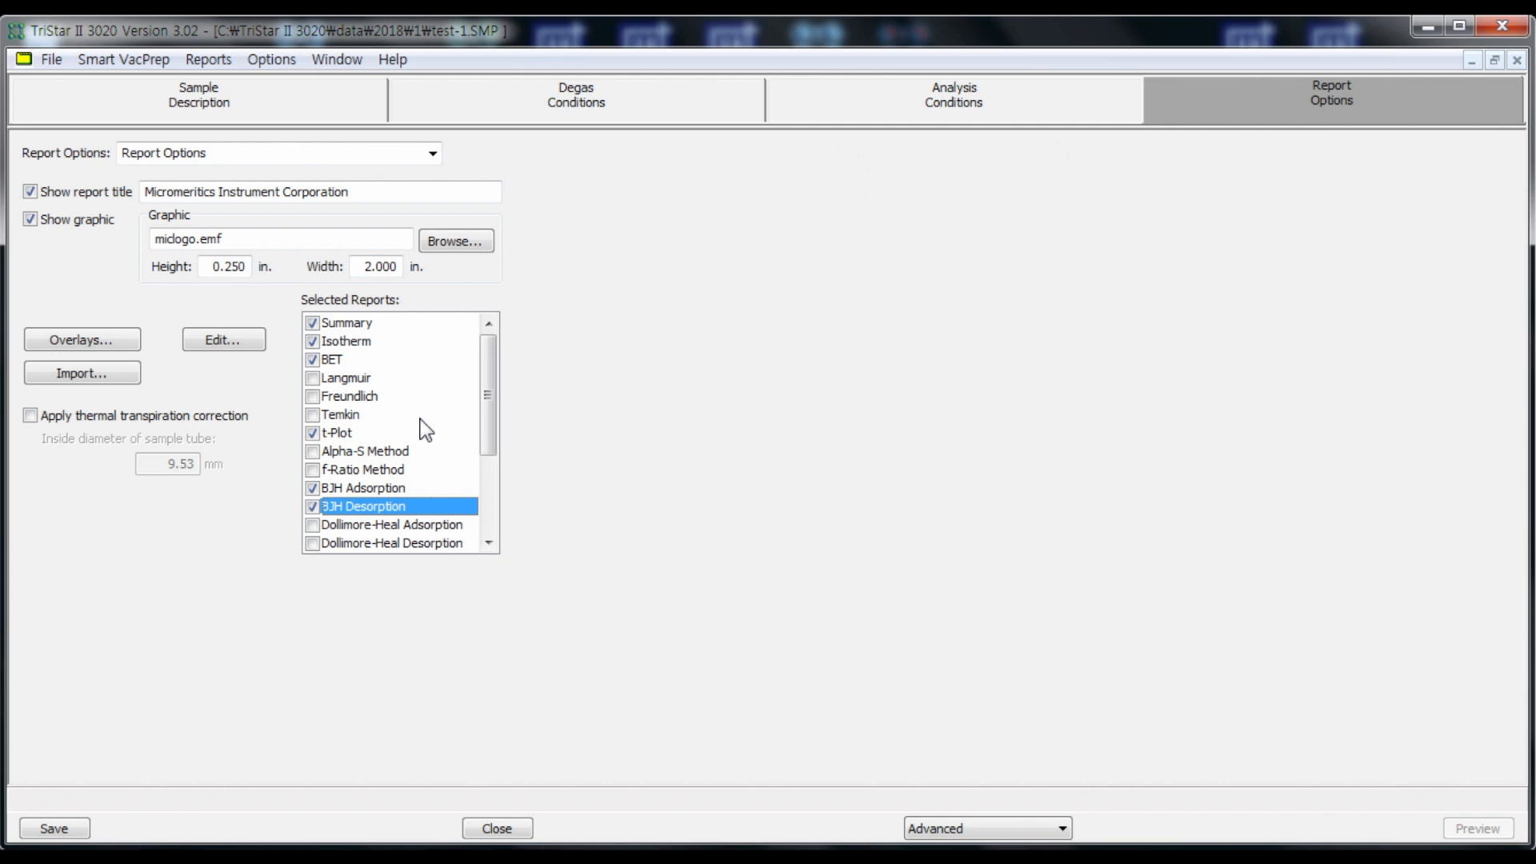
{"action": "left_click", "coordinate": [326, 360]}
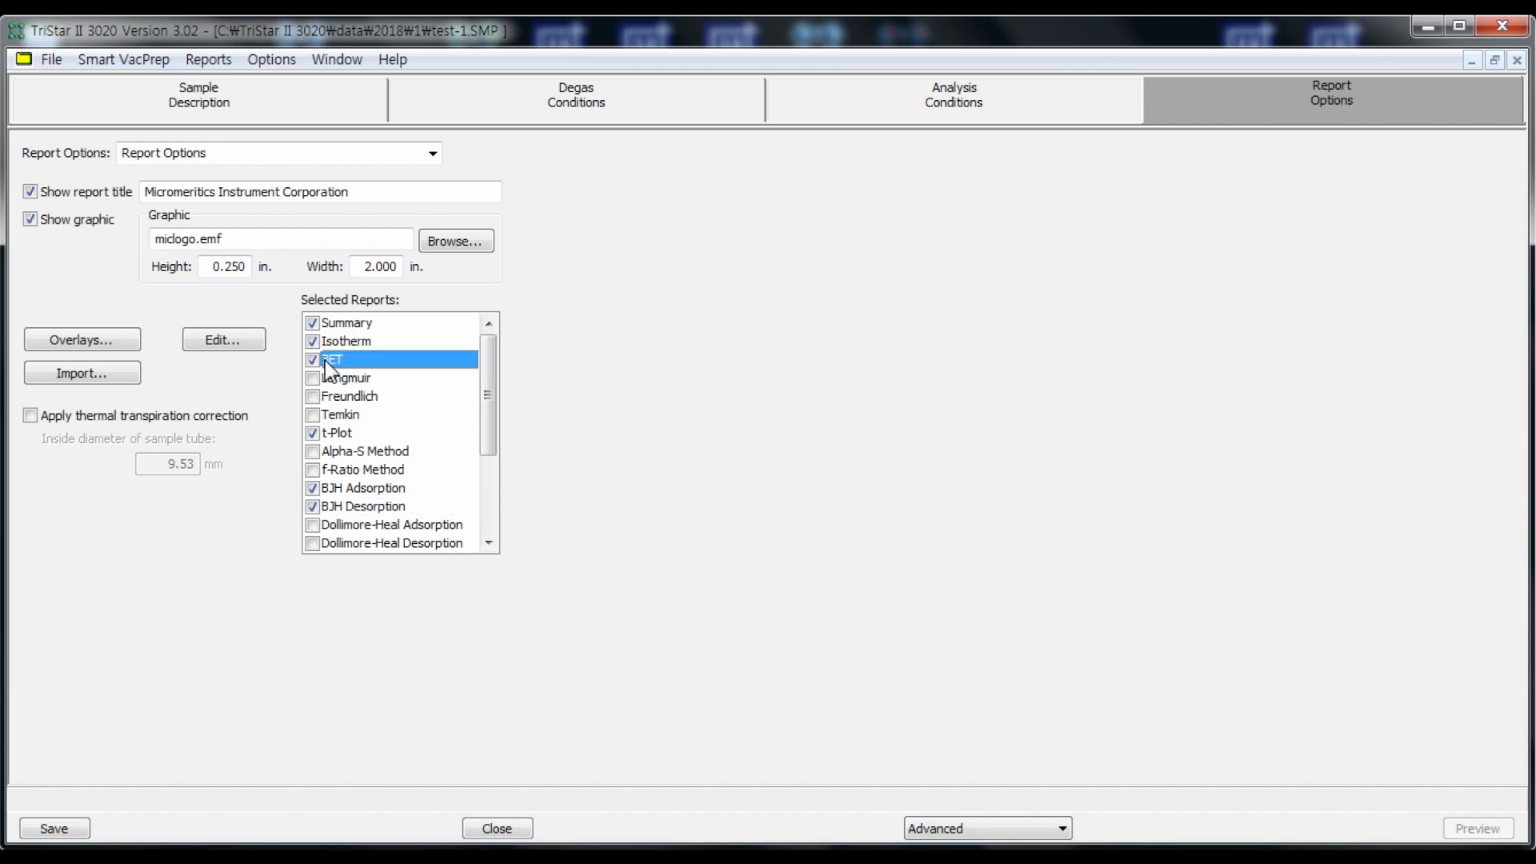
{"action": "left_click", "coordinate": [337, 377]}
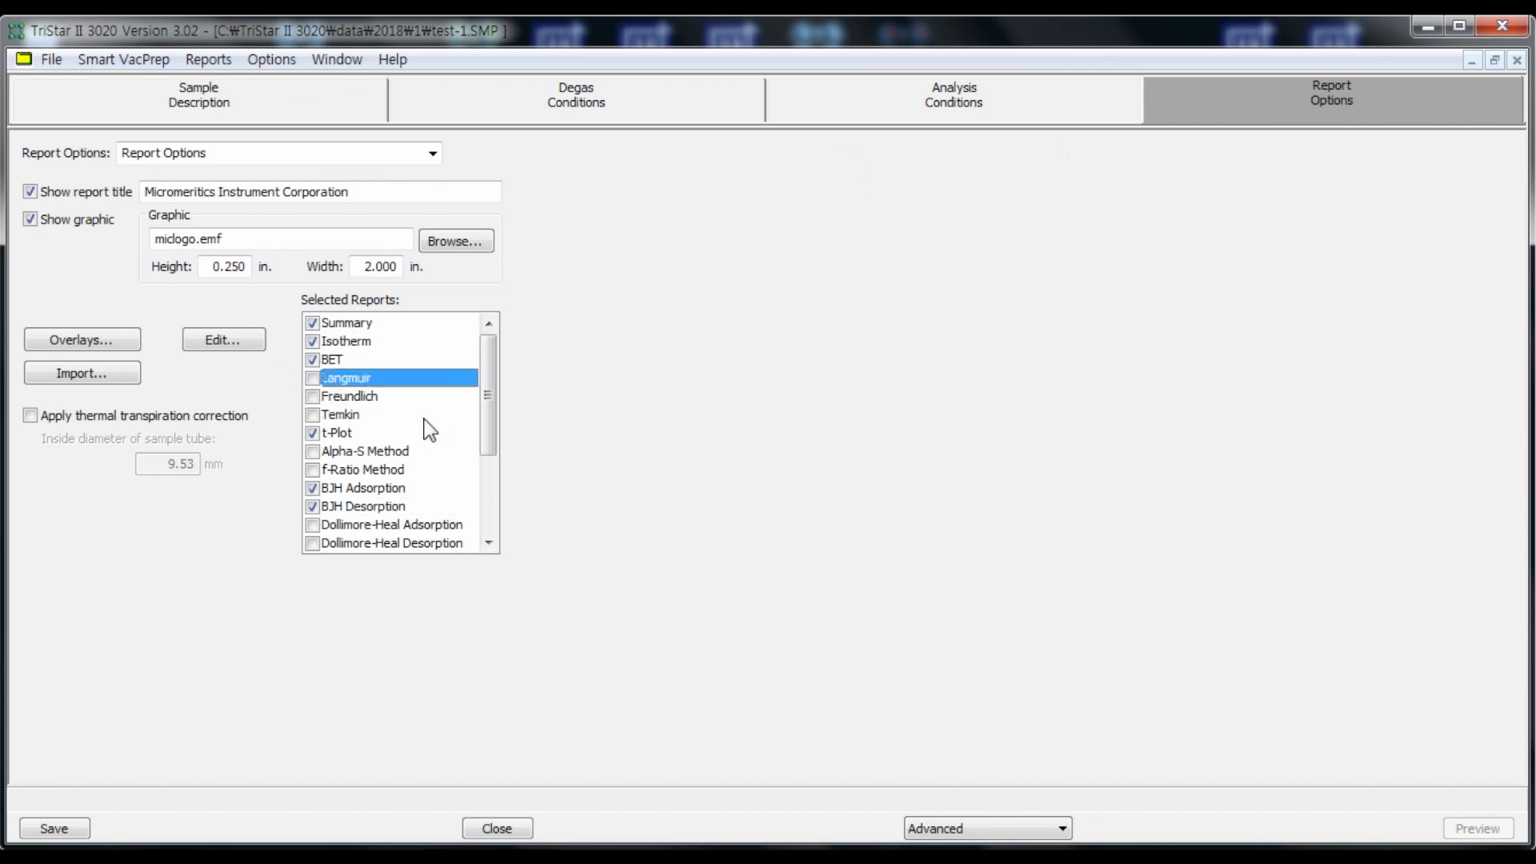
- Open the Summary report's options and exclude the Langmuir surface area and the desorption total pore volume
{"action": "left_click", "coordinate": [344, 322]}
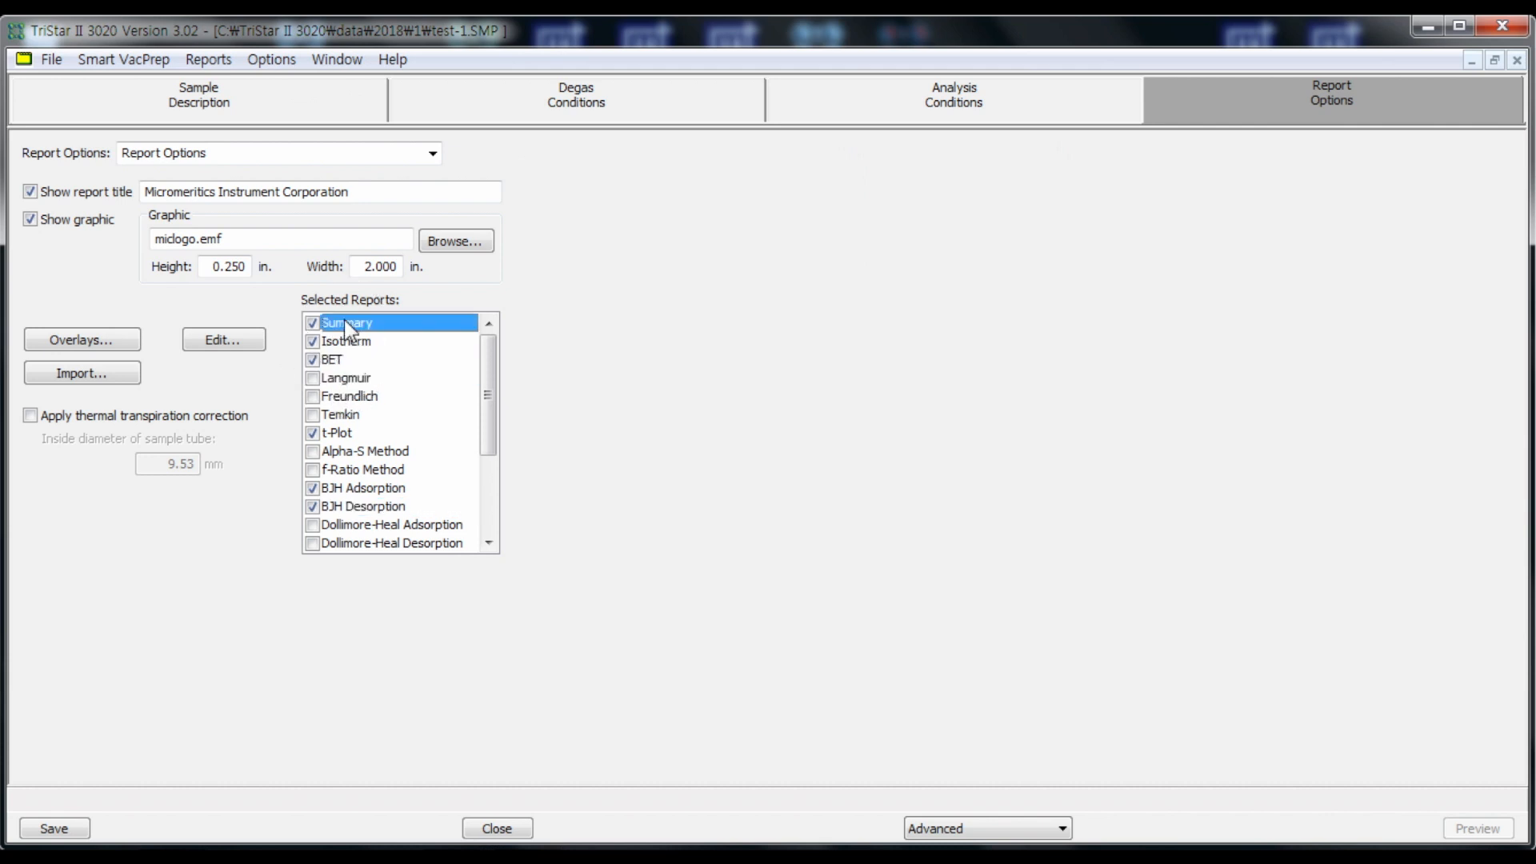
{"action": "left_click", "coordinate": [229, 339]}
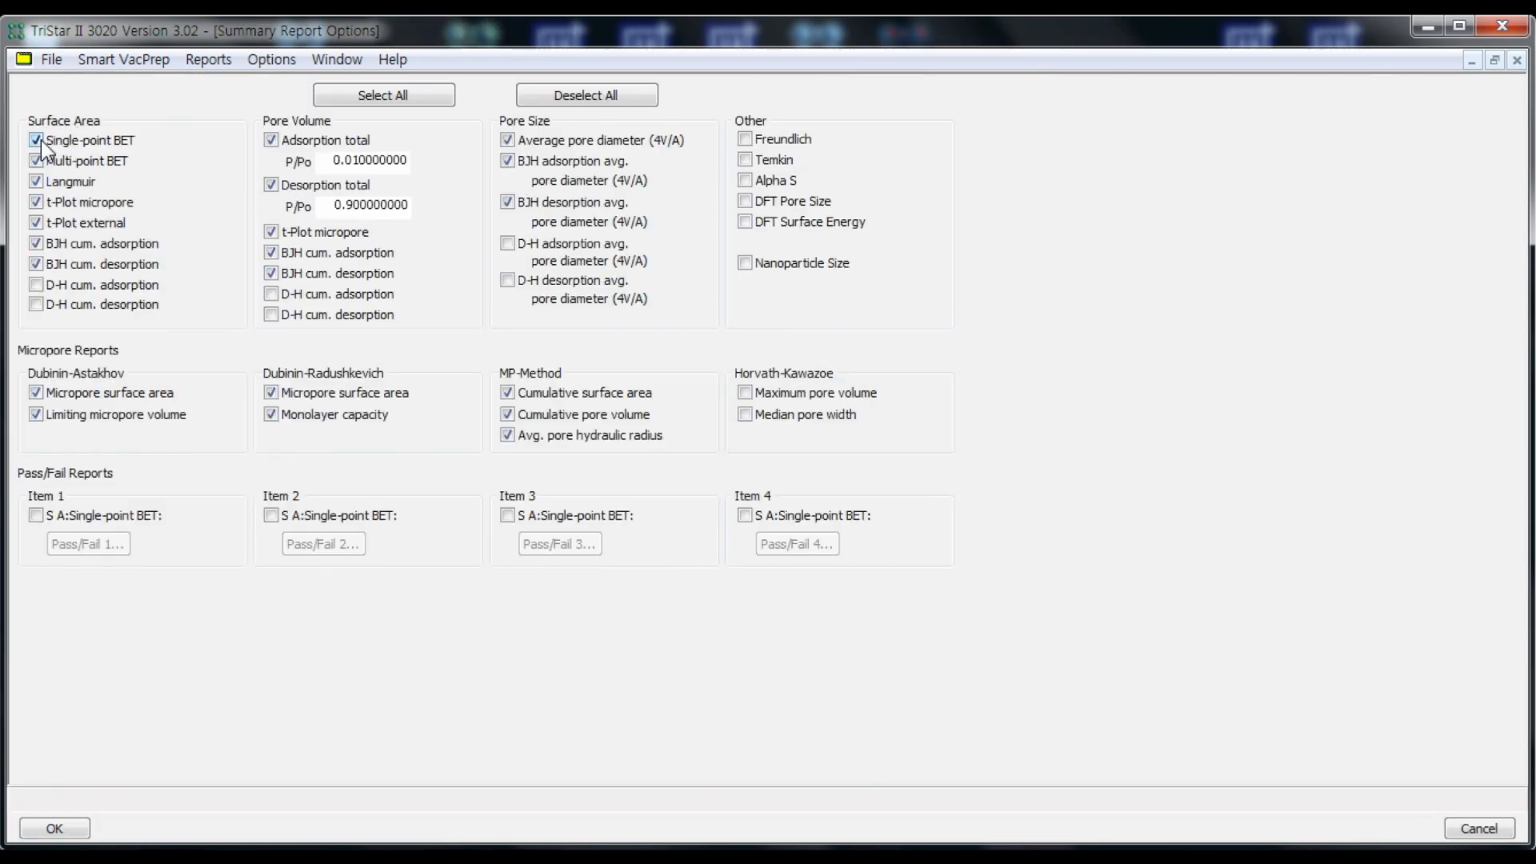
{"action": "left_click", "coordinate": [37, 182]}
{"action": "left_click", "coordinate": [271, 184]}
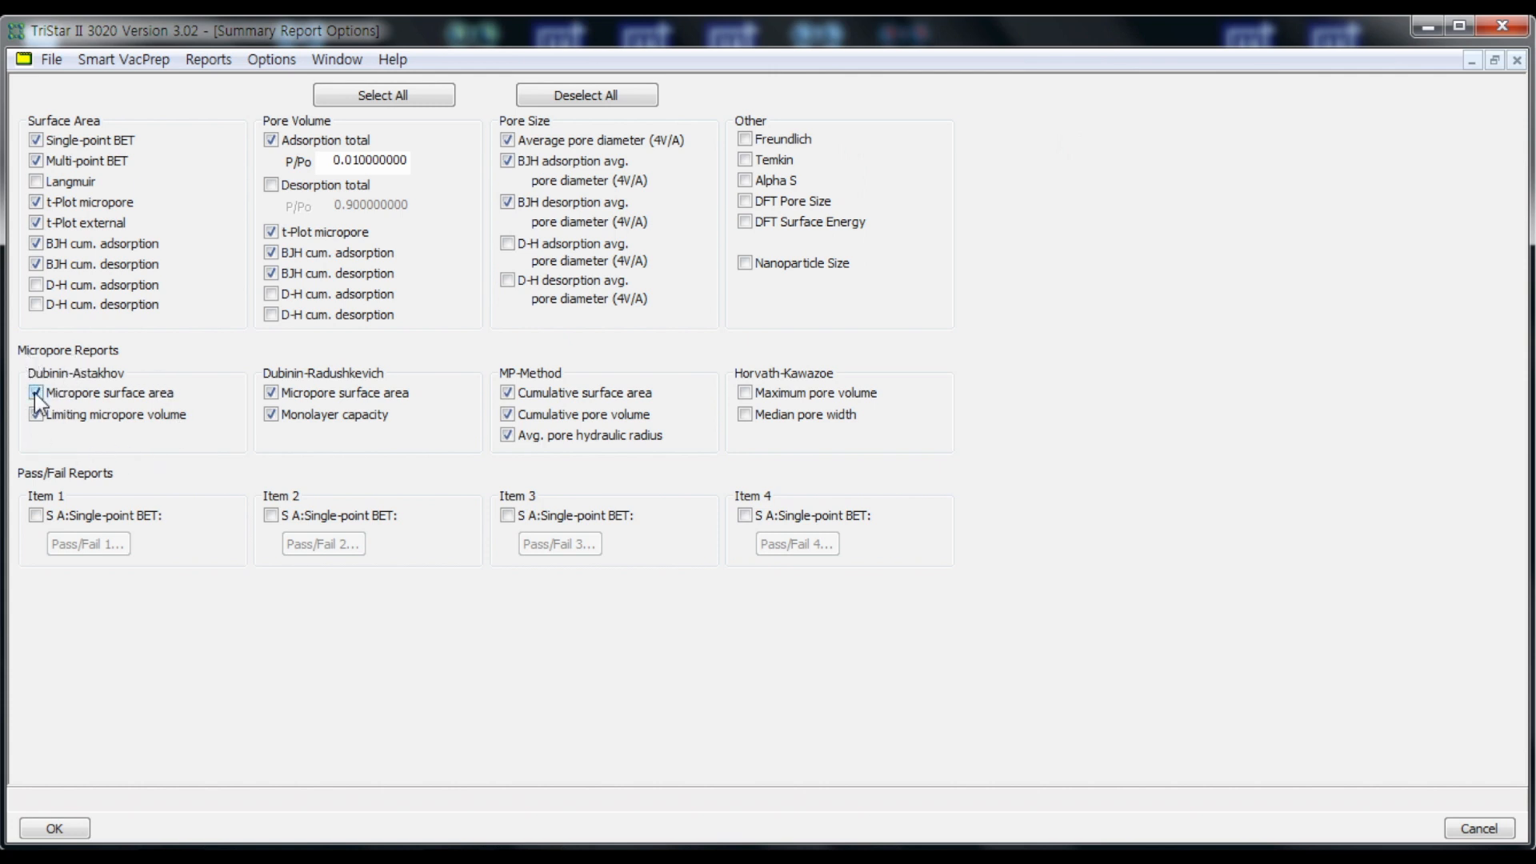
- Exclude all Dubinin-Astakhov, Dubinin-Radushkevich and MP-Method micropore results from the Summary report and accept its options
{"action": "left_click", "coordinate": [270, 392]}
{"action": "left_click", "coordinate": [271, 413]}
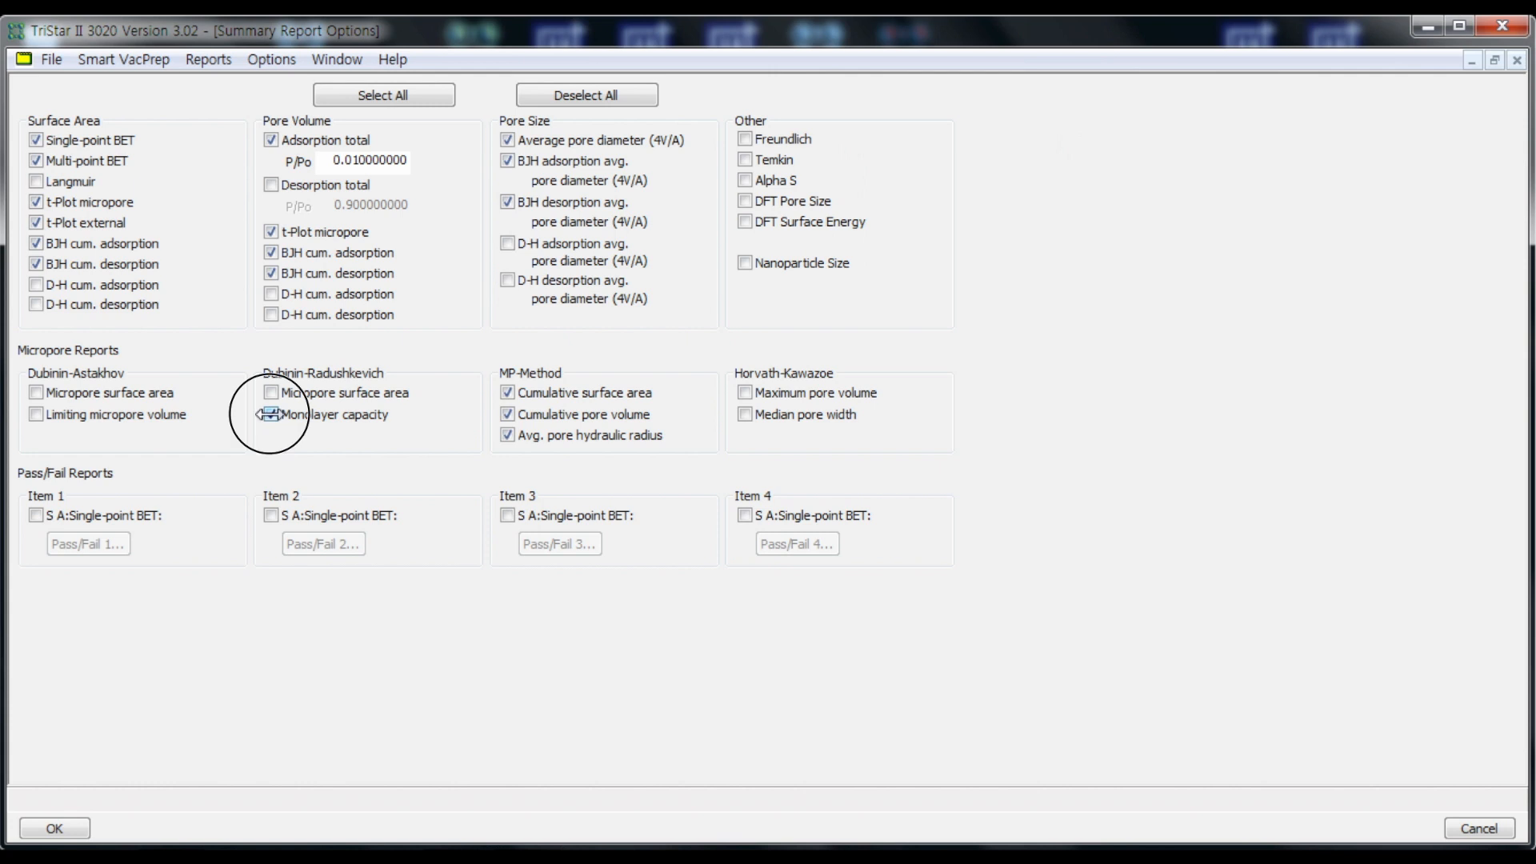
{"action": "left_click", "coordinate": [507, 392]}
{"action": "left_click", "coordinate": [507, 413]}
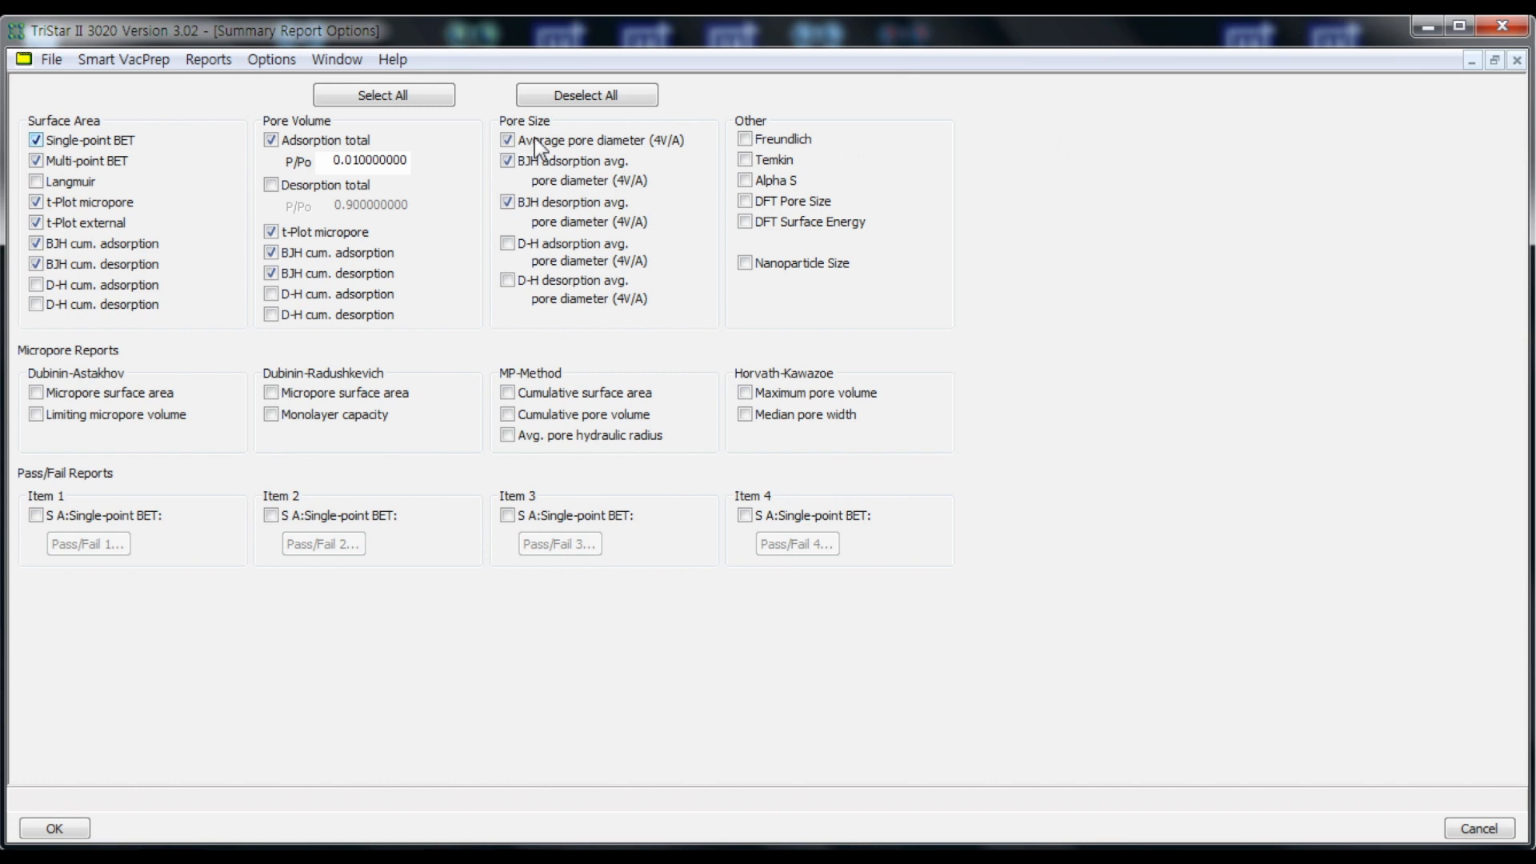
{"action": "left_click", "coordinate": [64, 824]}
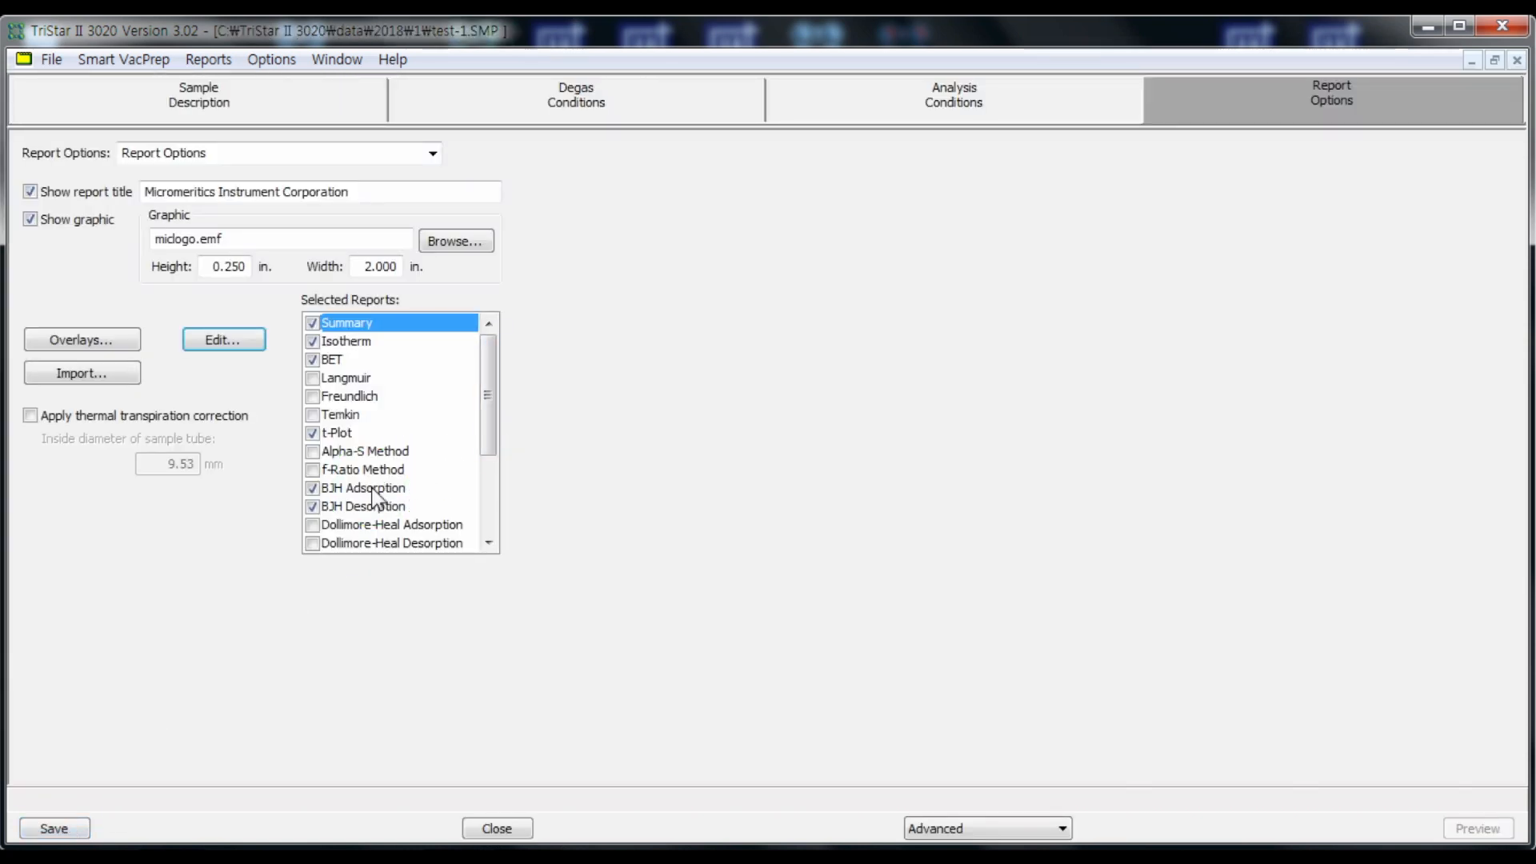
- Include the BJH Tabular Report, Cumulative Pore Volume, dV/dlog(D) Pore Volume, Cumulative Pore Area and dA/dlog(D) Pore Area in the BJH Adsorption report
{"action": "left_click", "coordinate": [376, 489]}
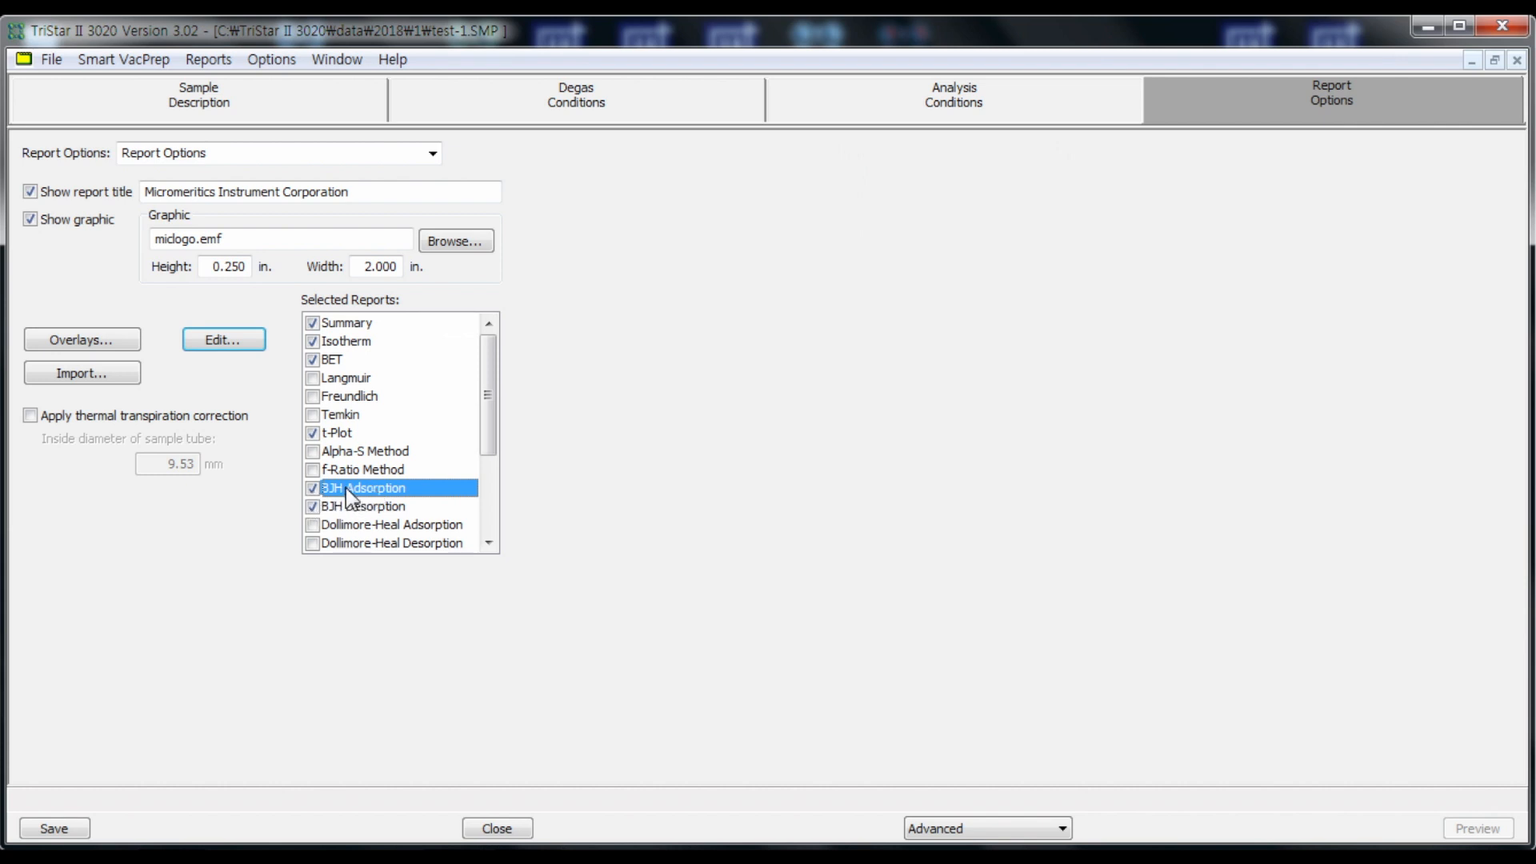
{"action": "left_click", "coordinate": [242, 345]}
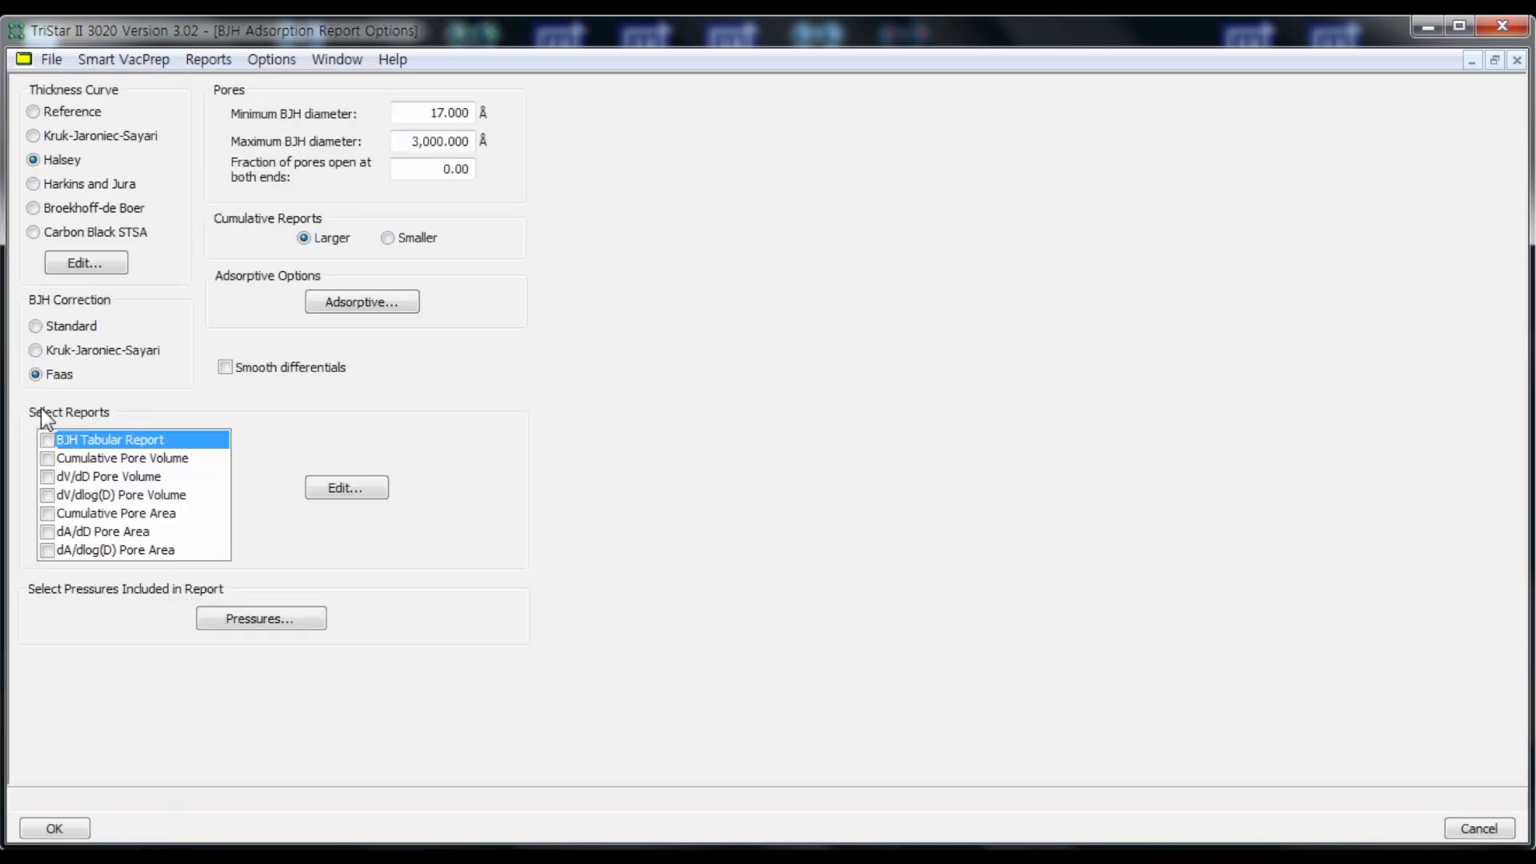
{"action": "left_click", "coordinate": [48, 440]}
{"action": "left_click", "coordinate": [48, 459]}
{"action": "left_click", "coordinate": [47, 496]}
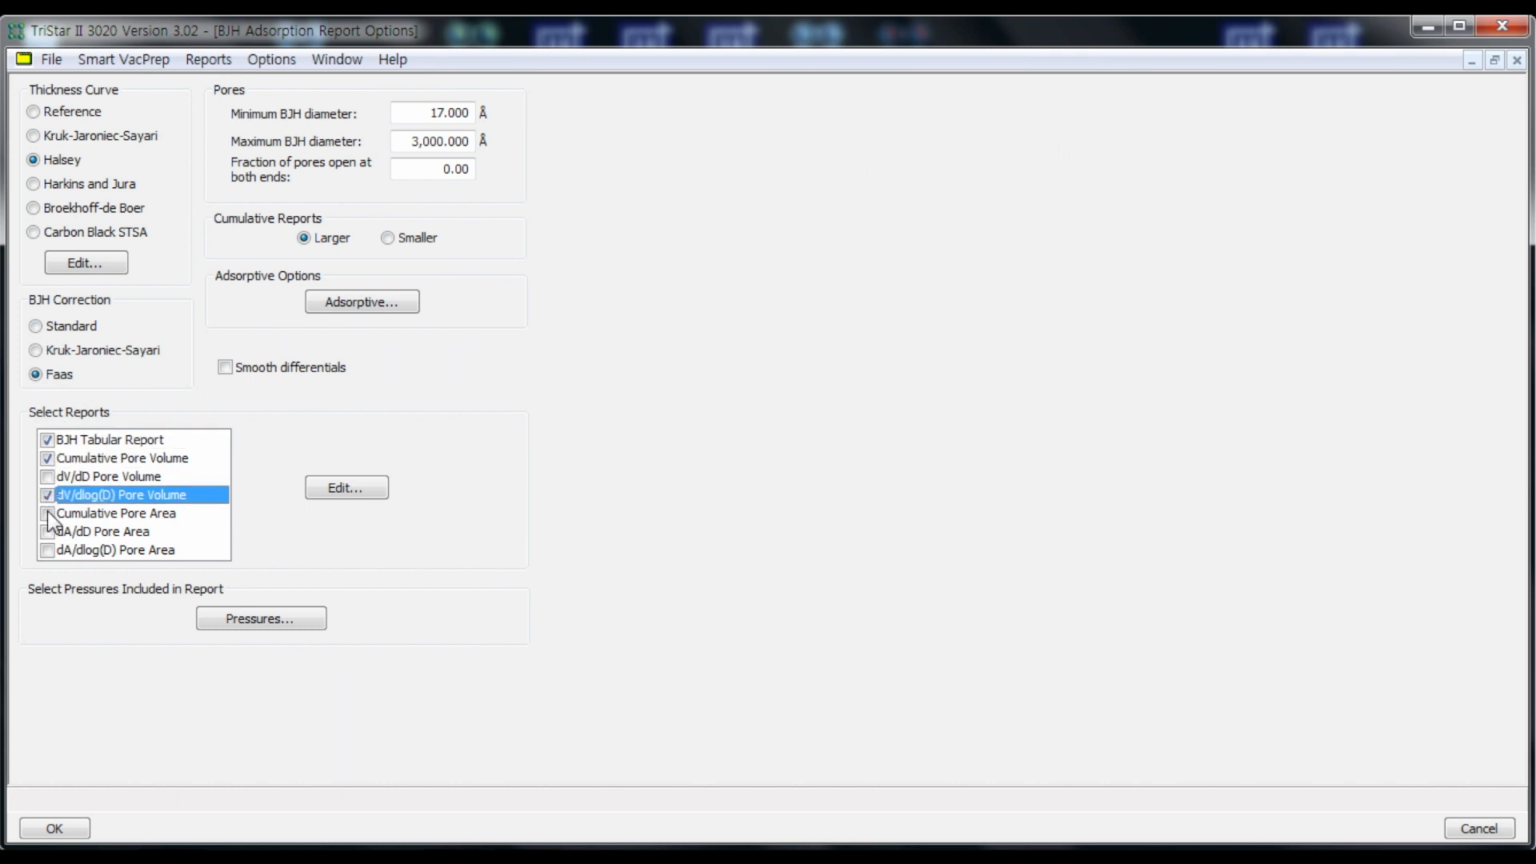
{"action": "left_click", "coordinate": [48, 514]}
{"action": "left_click", "coordinate": [47, 550]}
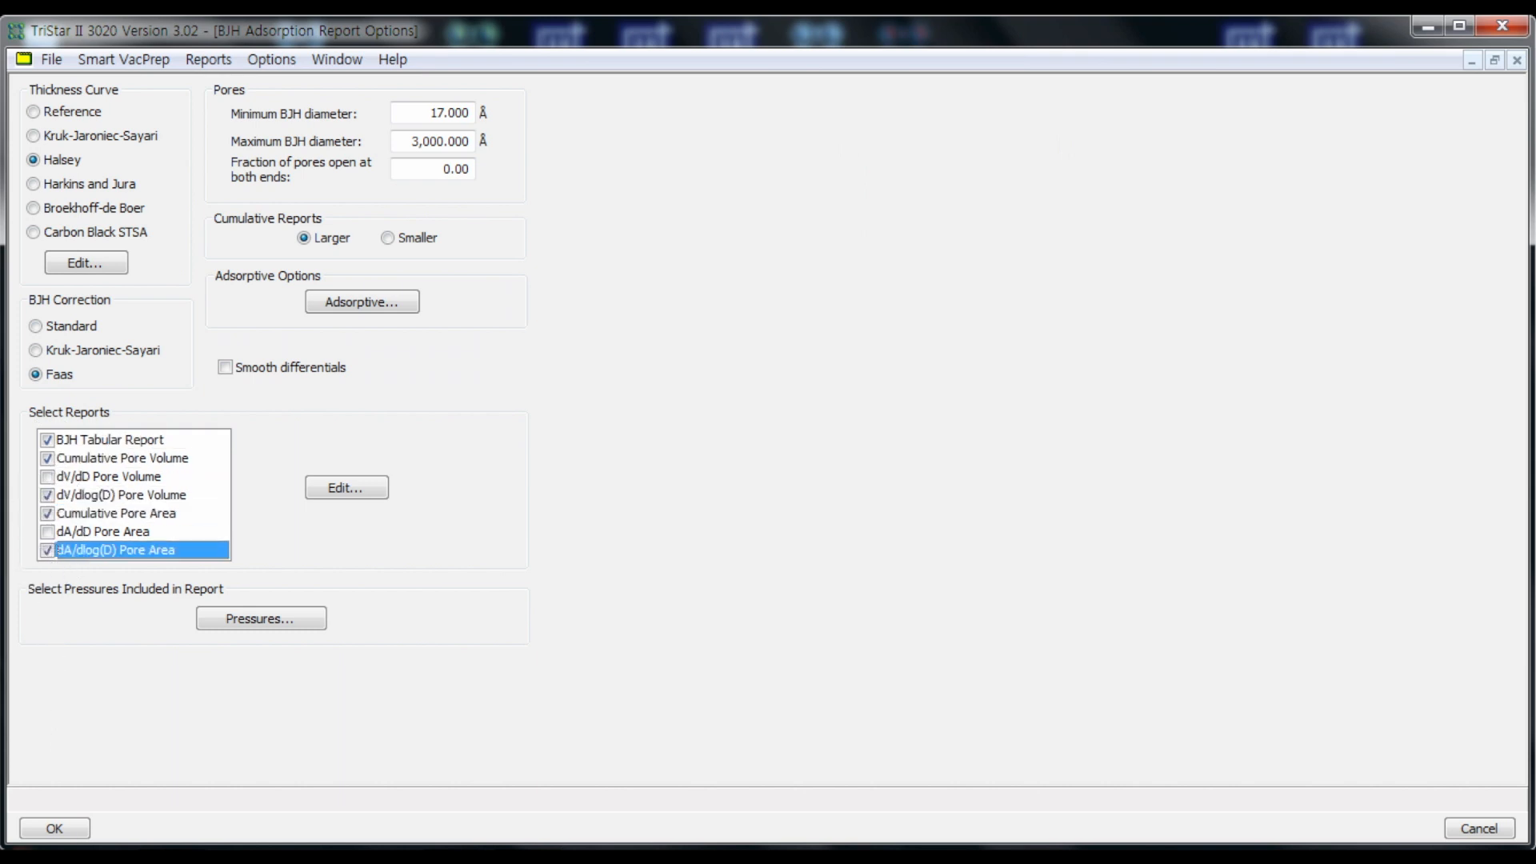
{"action": "left_click", "coordinate": [54, 829]}
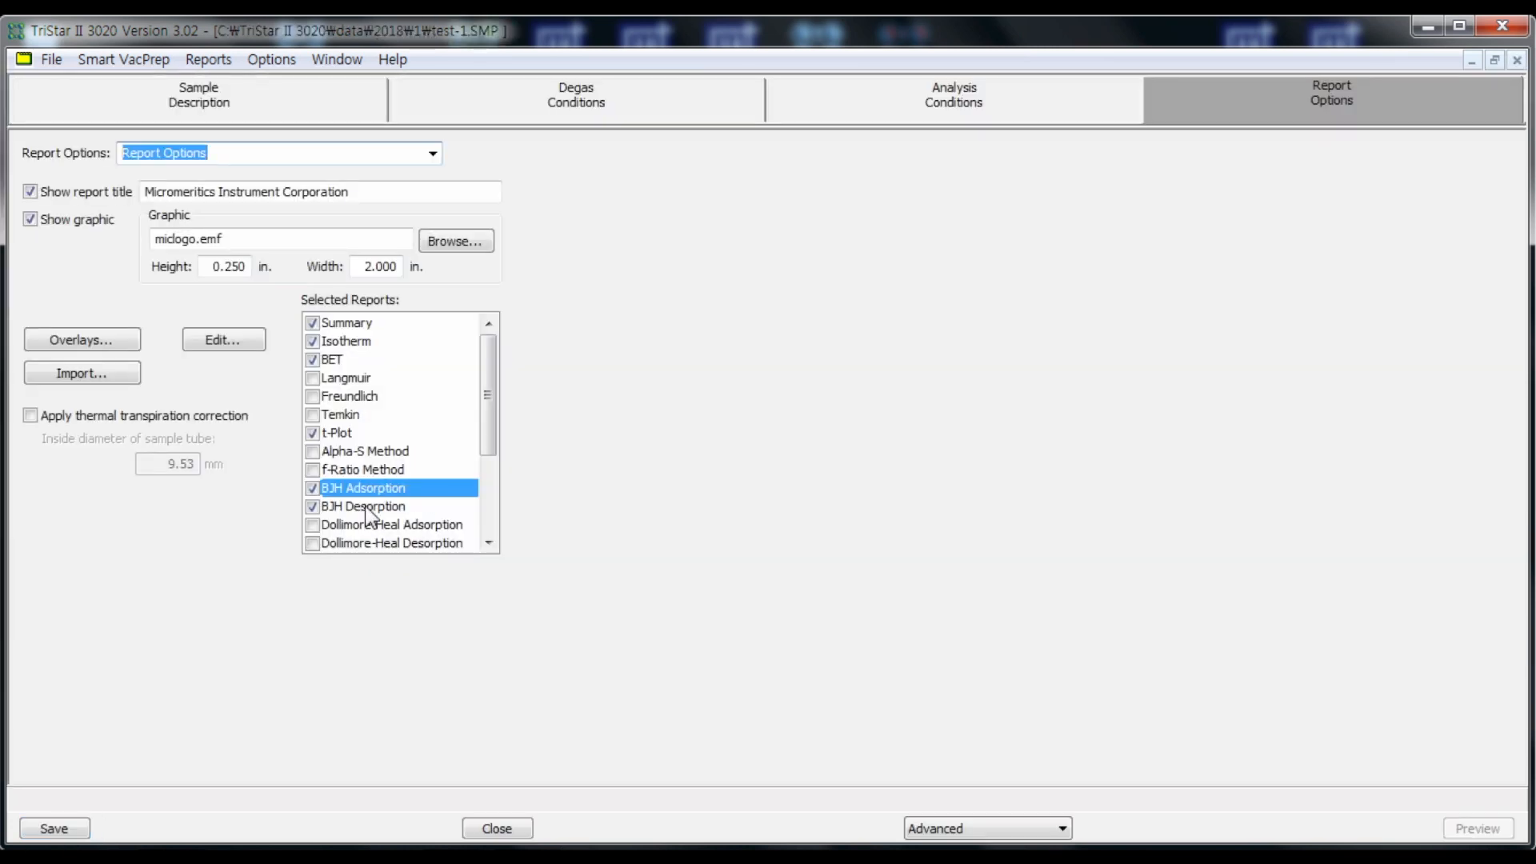
- Include the BJH Tabular Report, Cumulative Pore Volume, dV/dlog(D) Pore Volume, Cumulative Pore Area and dA/dlog(D) Pore Area in the BJH Desorption report
{"action": "left_click", "coordinate": [223, 340]}
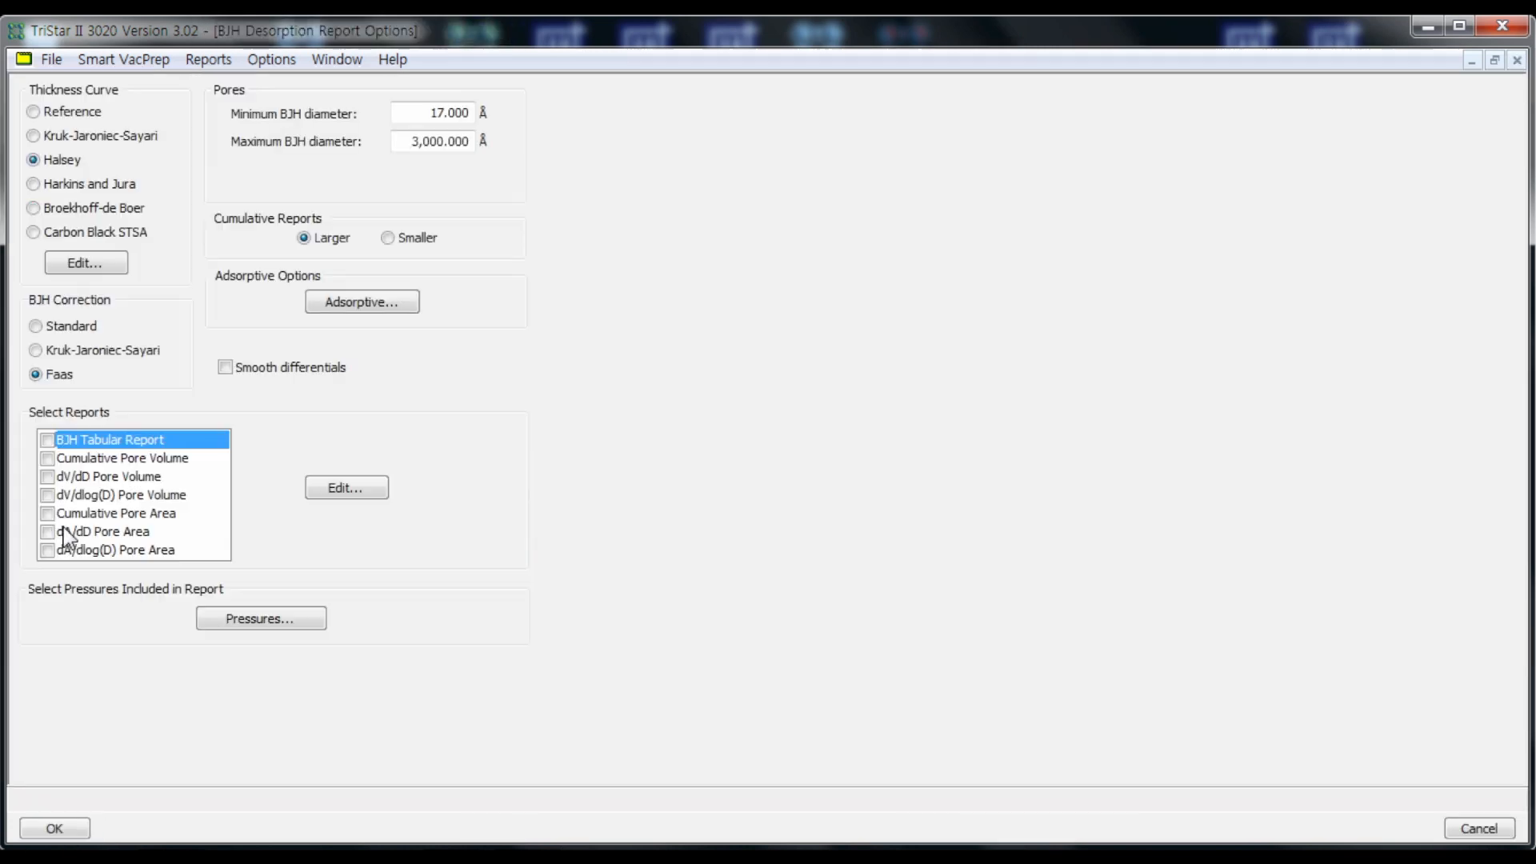
{"action": "left_click", "coordinate": [48, 439]}
{"action": "left_click", "coordinate": [48, 458]}
{"action": "left_click", "coordinate": [48, 494]}
{"action": "left_click", "coordinate": [48, 512]}
{"action": "left_click", "coordinate": [48, 550]}
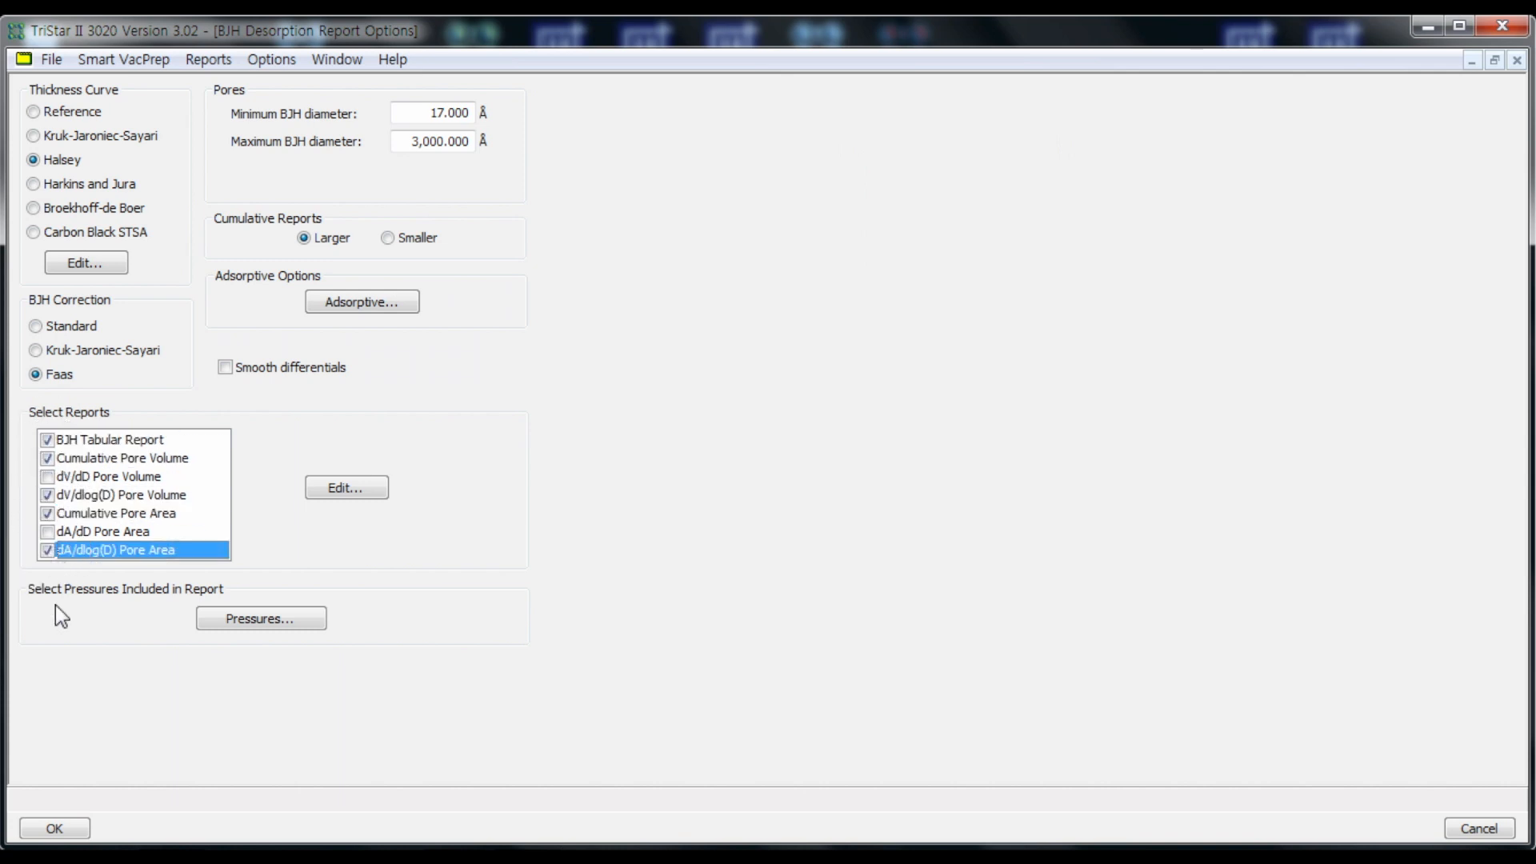
{"action": "left_click", "coordinate": [55, 829]}
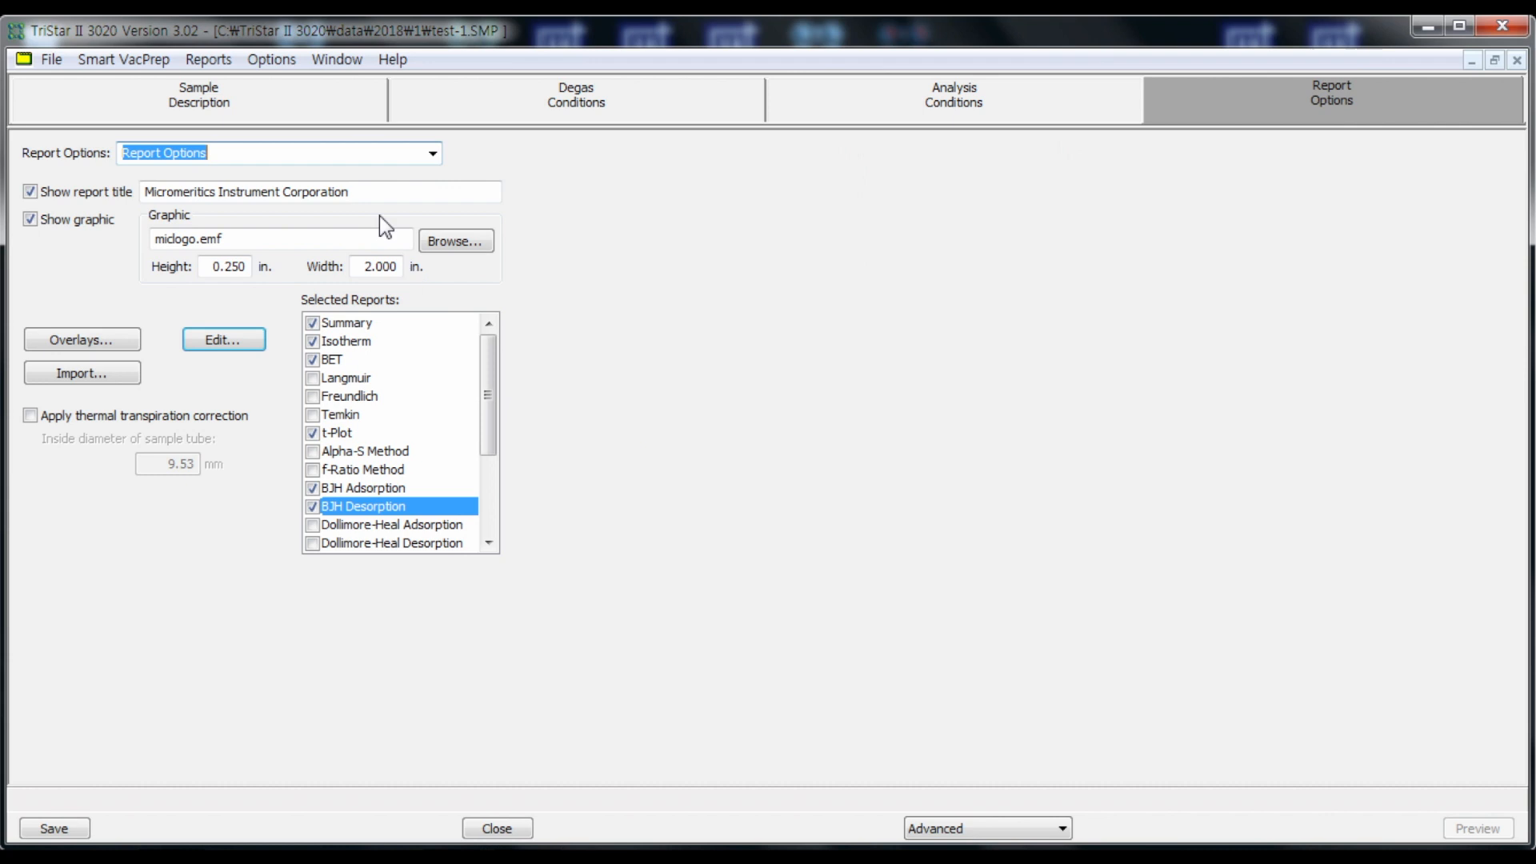